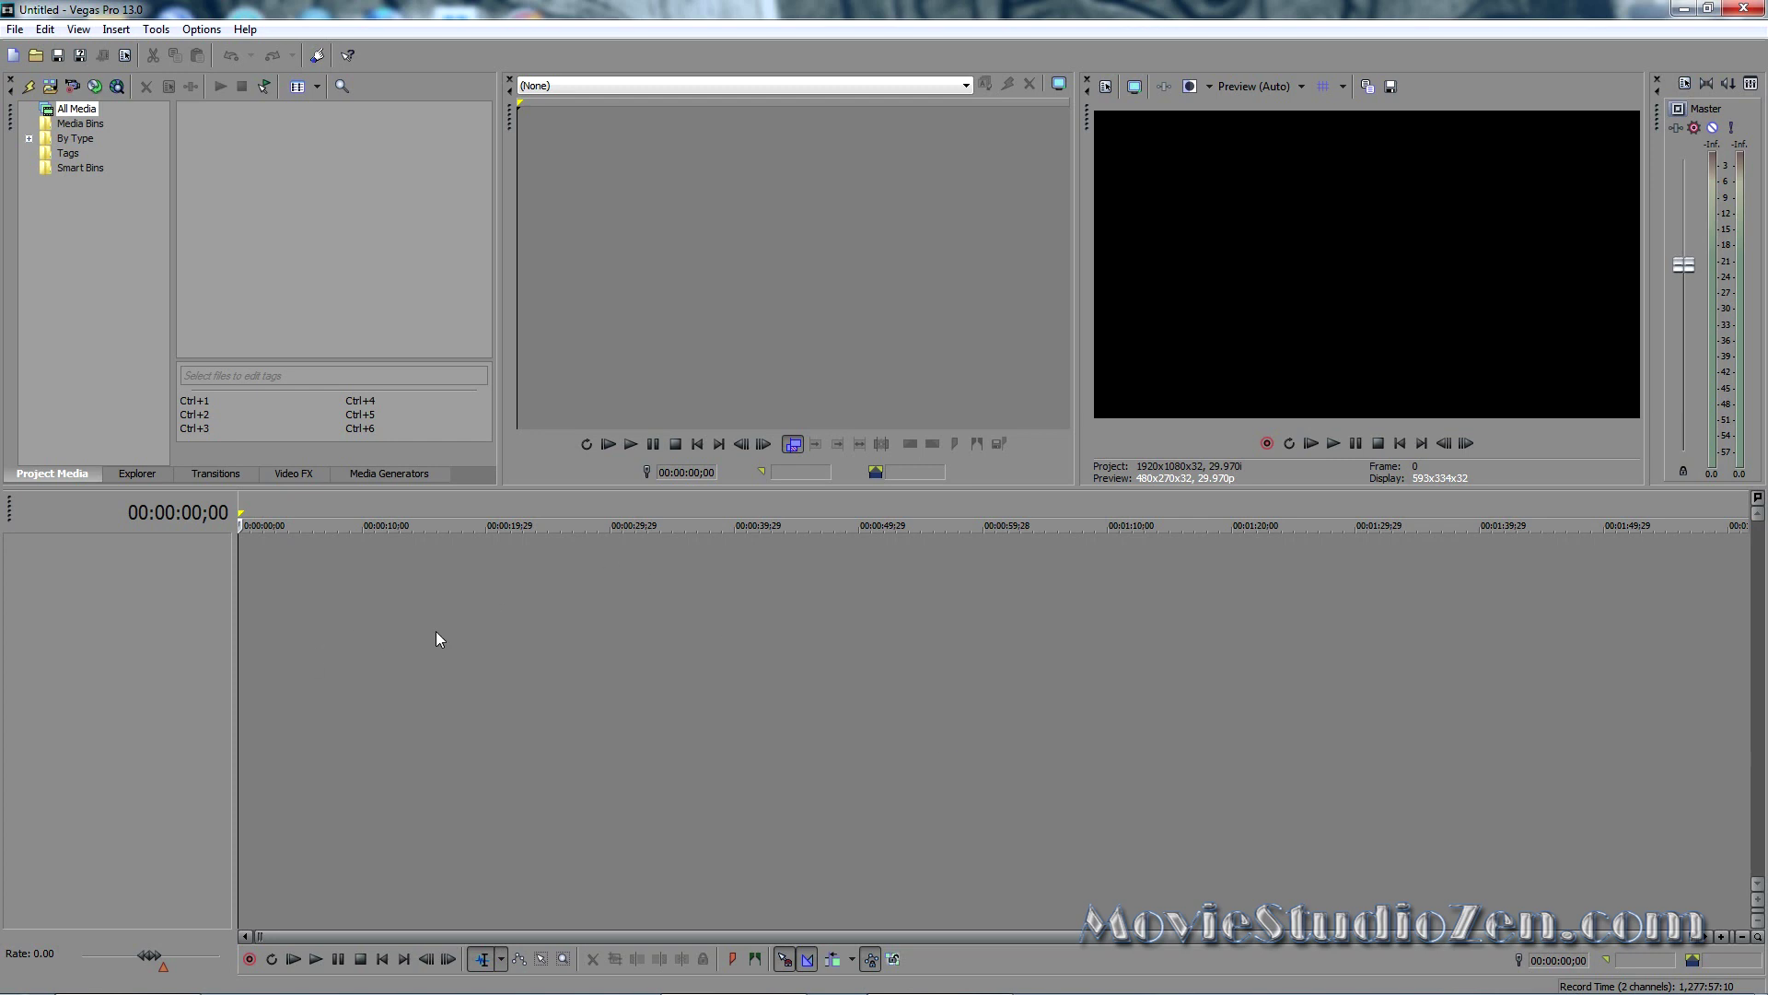
Step: Browse to Videos > Sample Videos Dexter II > MTS Samples and show its files as Thumbnails
{"action": "left_click", "coordinate": [135, 473]}
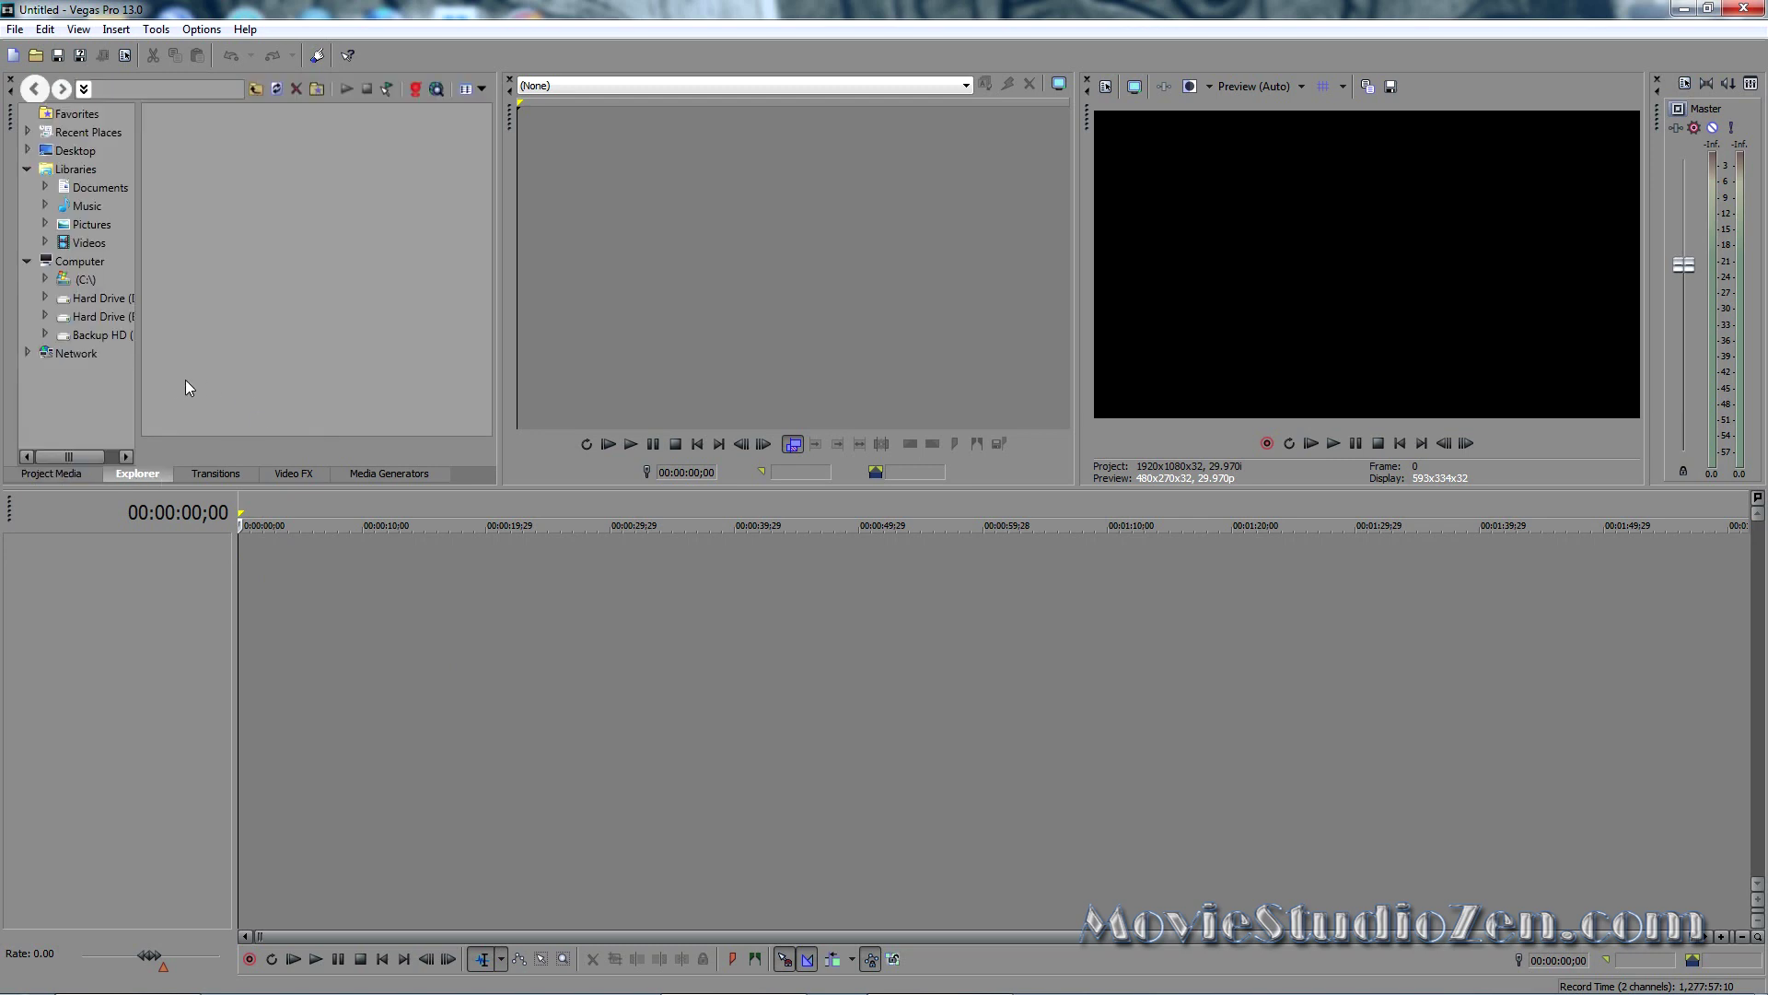
{"action": "left_click_drag", "start_coordinate": [138, 395], "coordinate": [195, 398]}
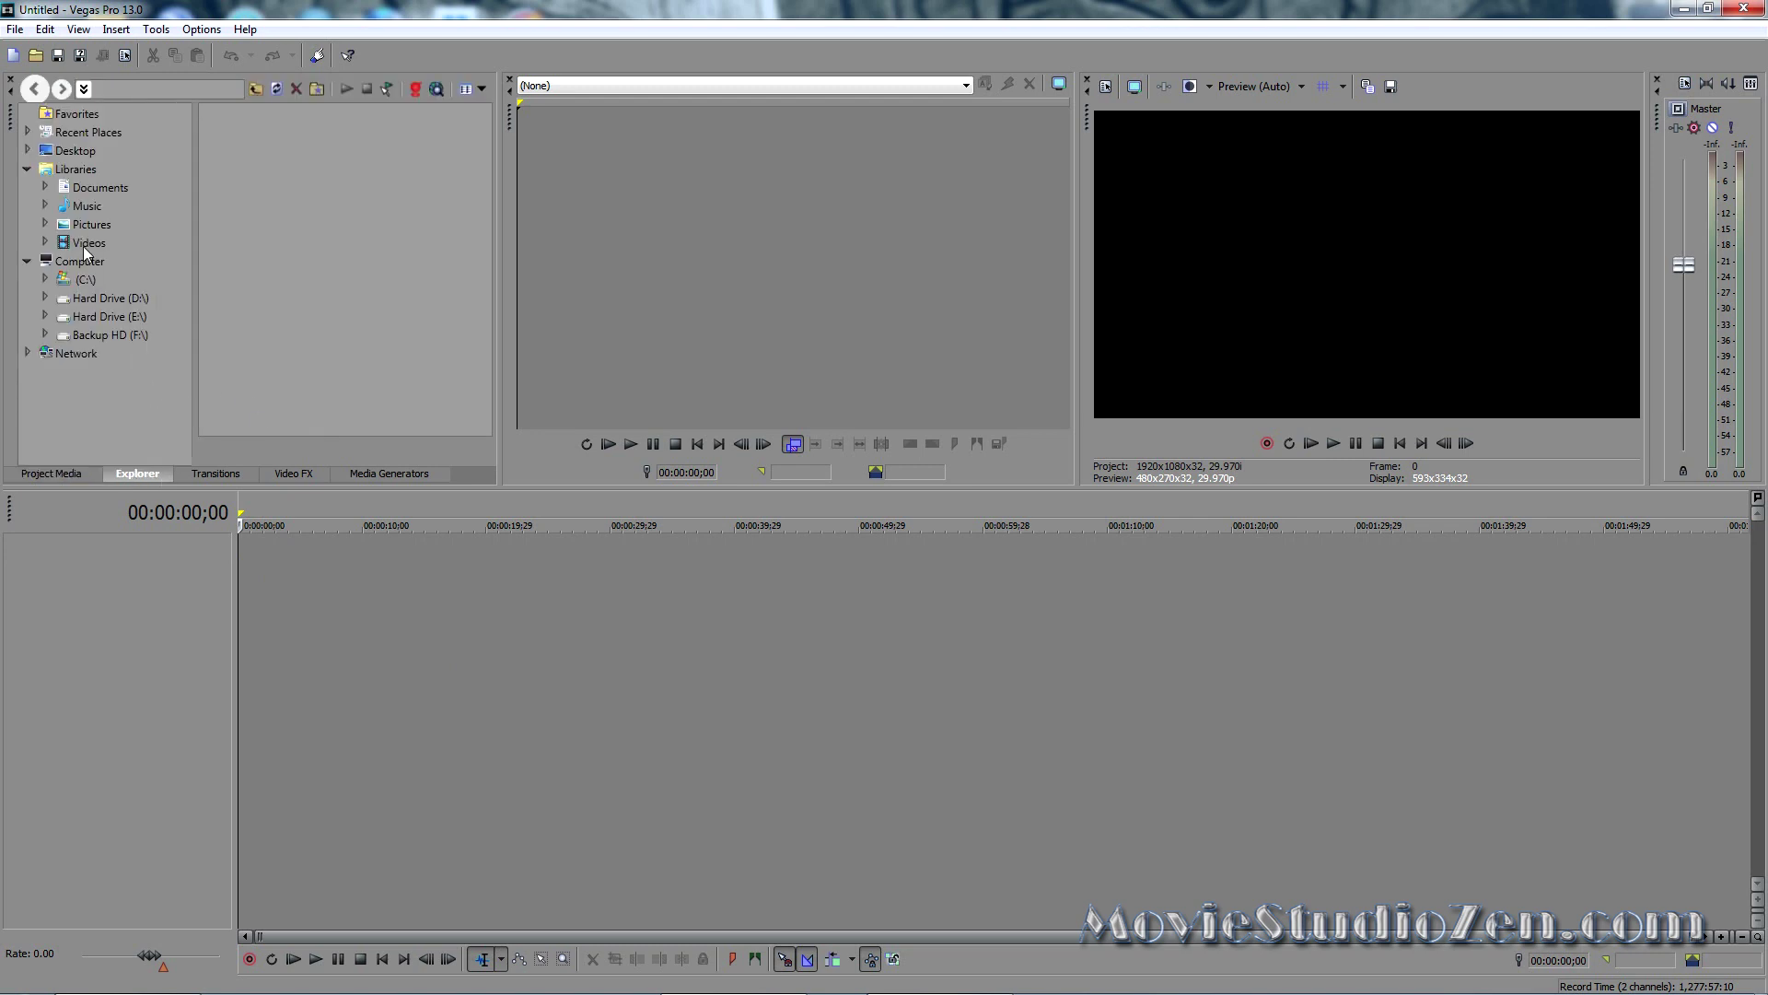
{"action": "double_click", "coordinate": [87, 243]}
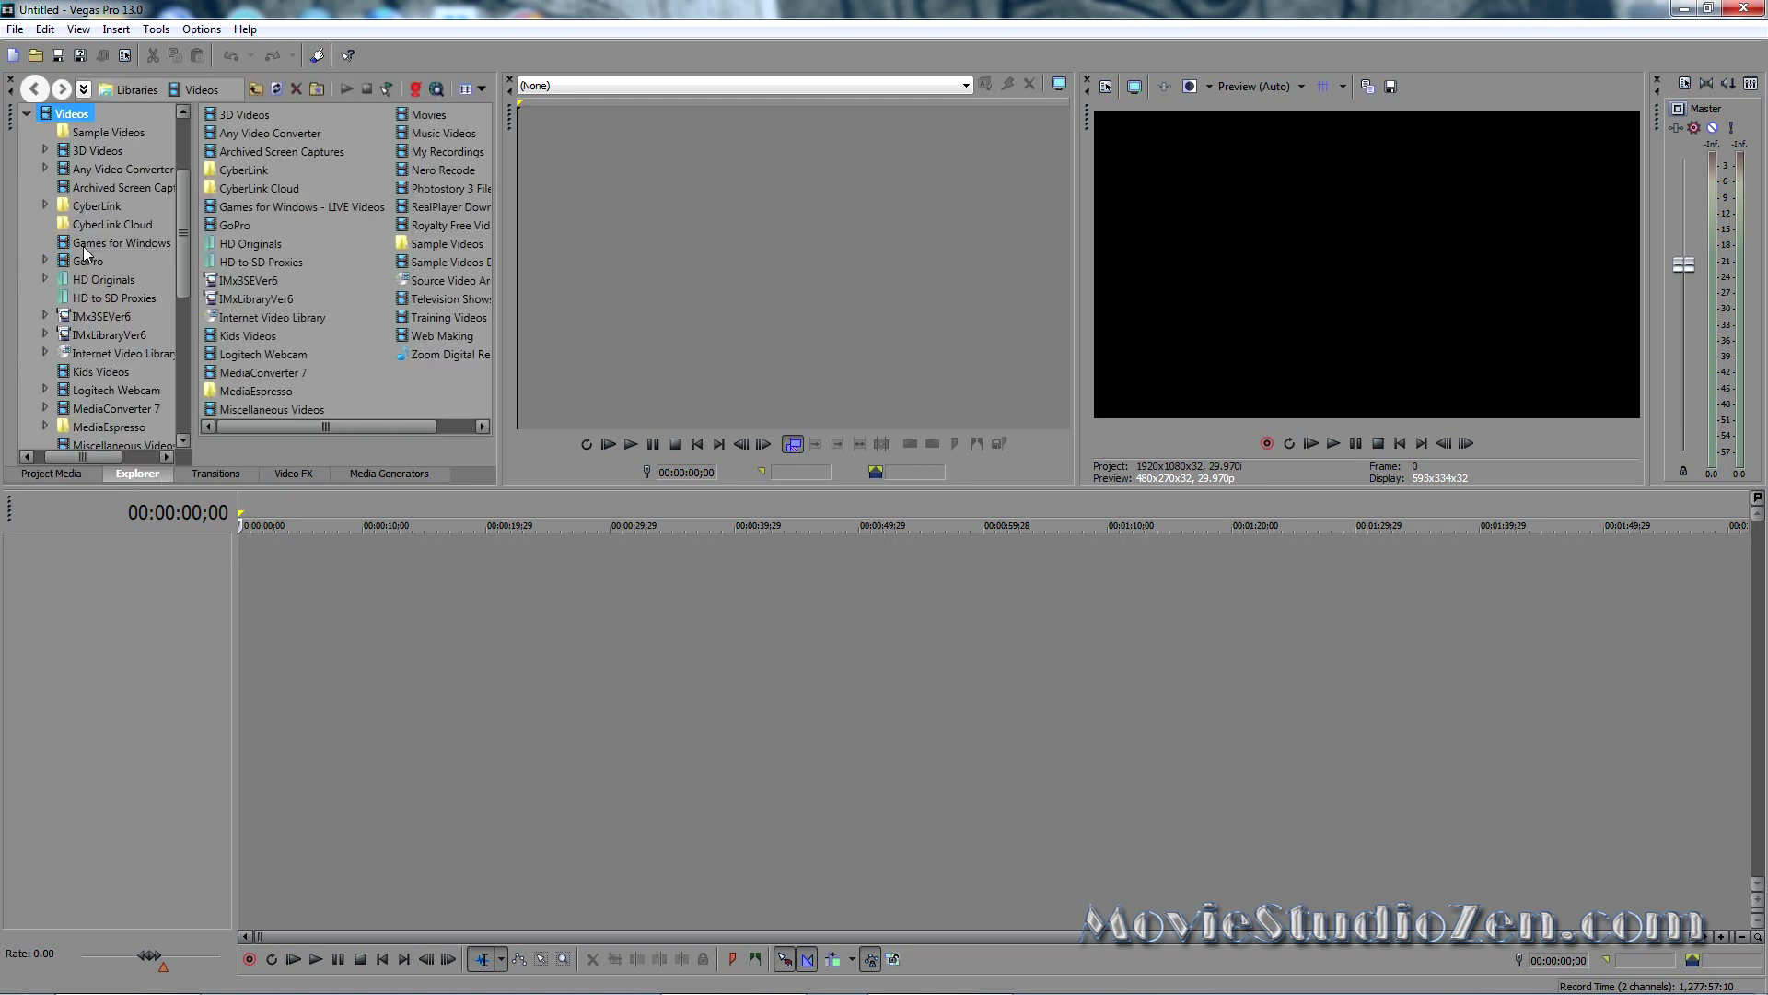
{"action": "double_click", "coordinate": [442, 262]}
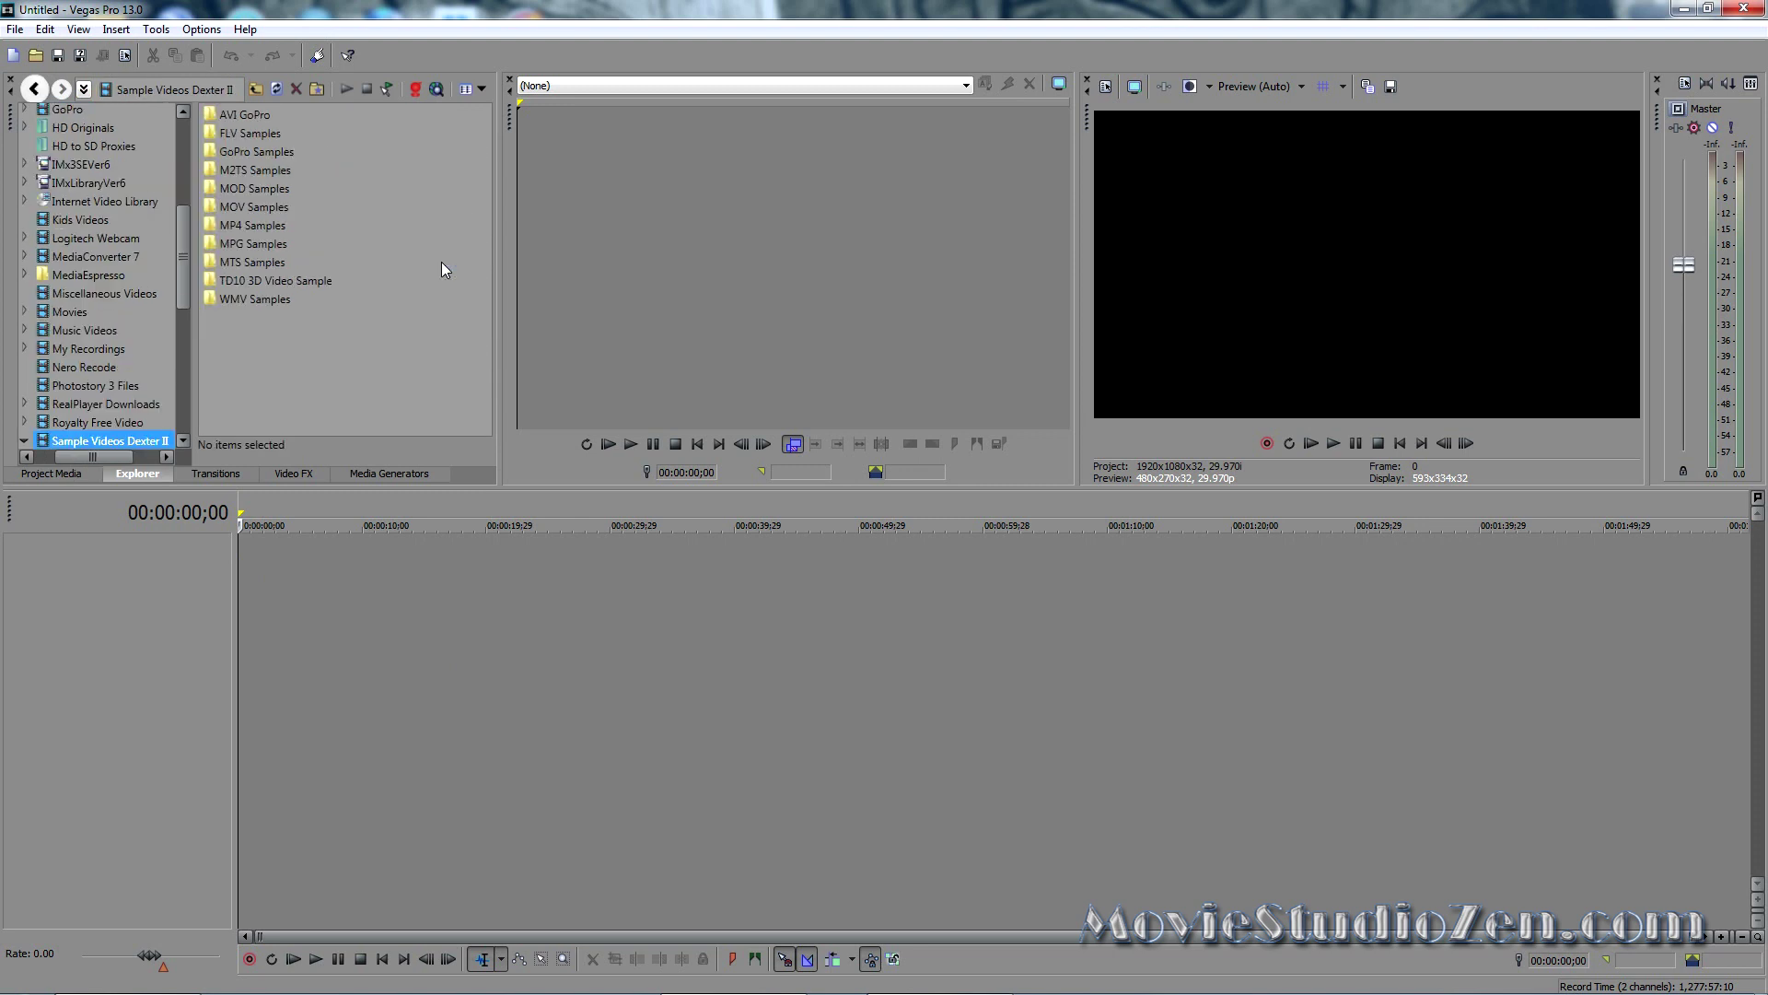
{"action": "double_click", "coordinate": [263, 263]}
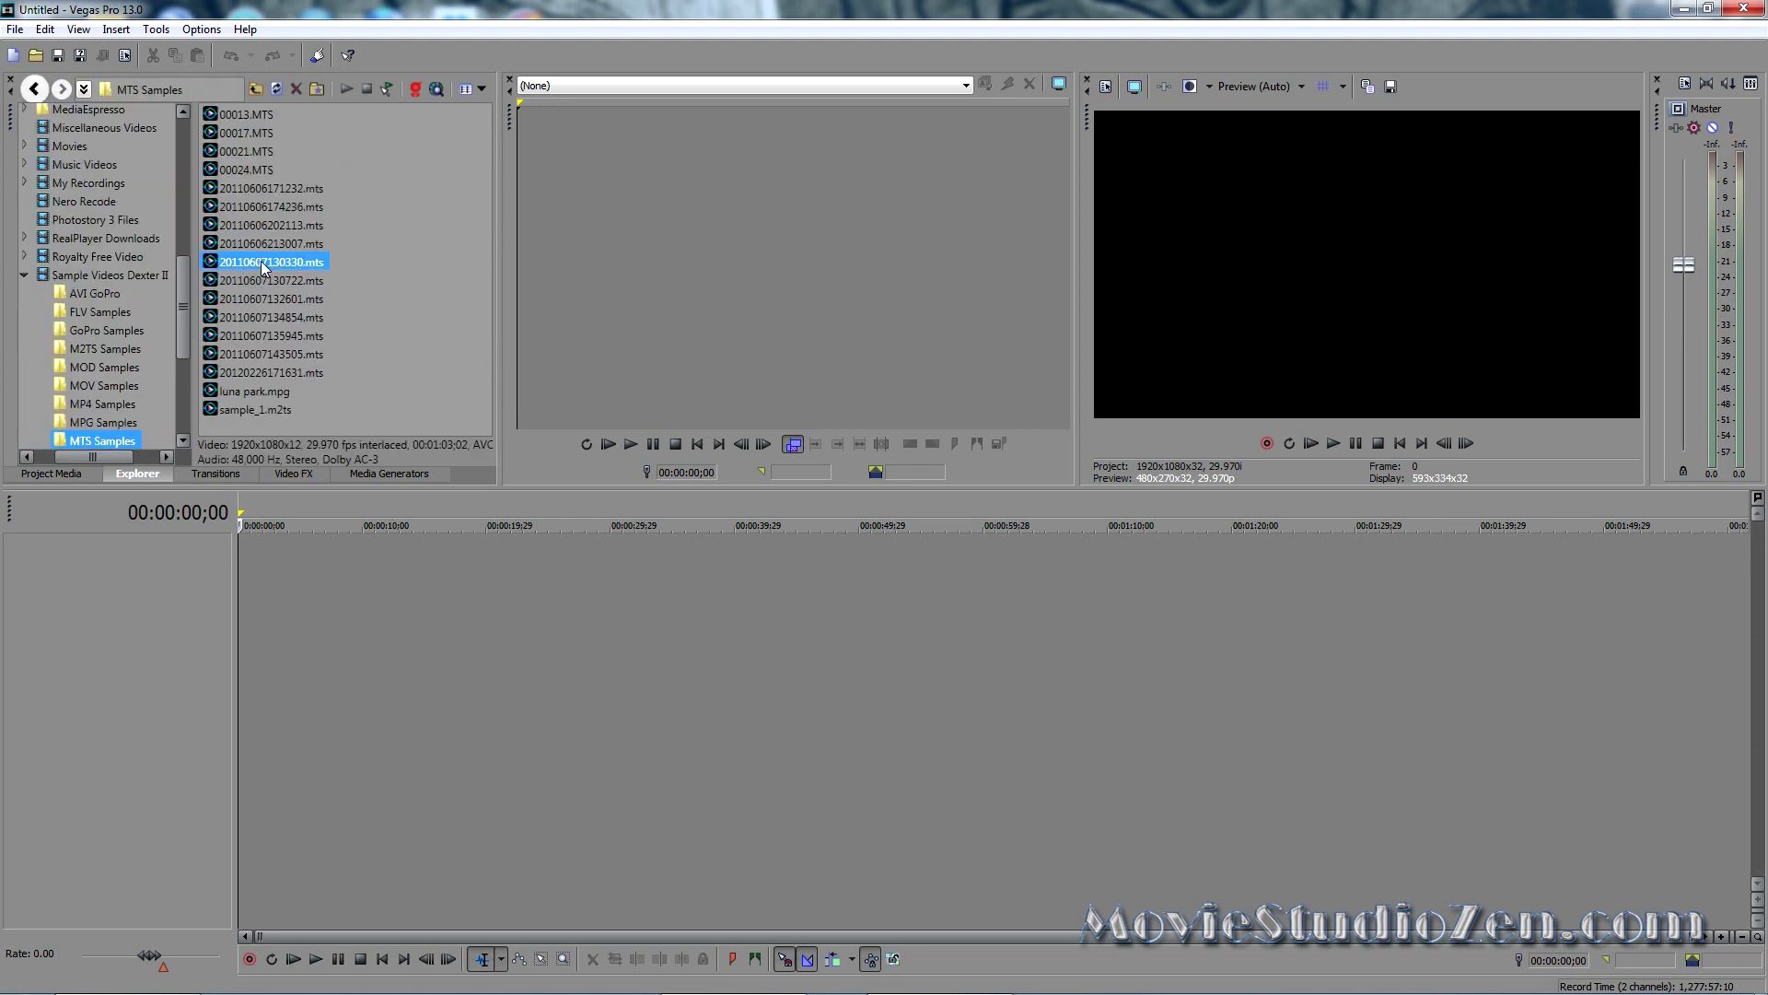
{"action": "left_click", "coordinate": [481, 89]}
{"action": "left_click", "coordinate": [507, 153]}
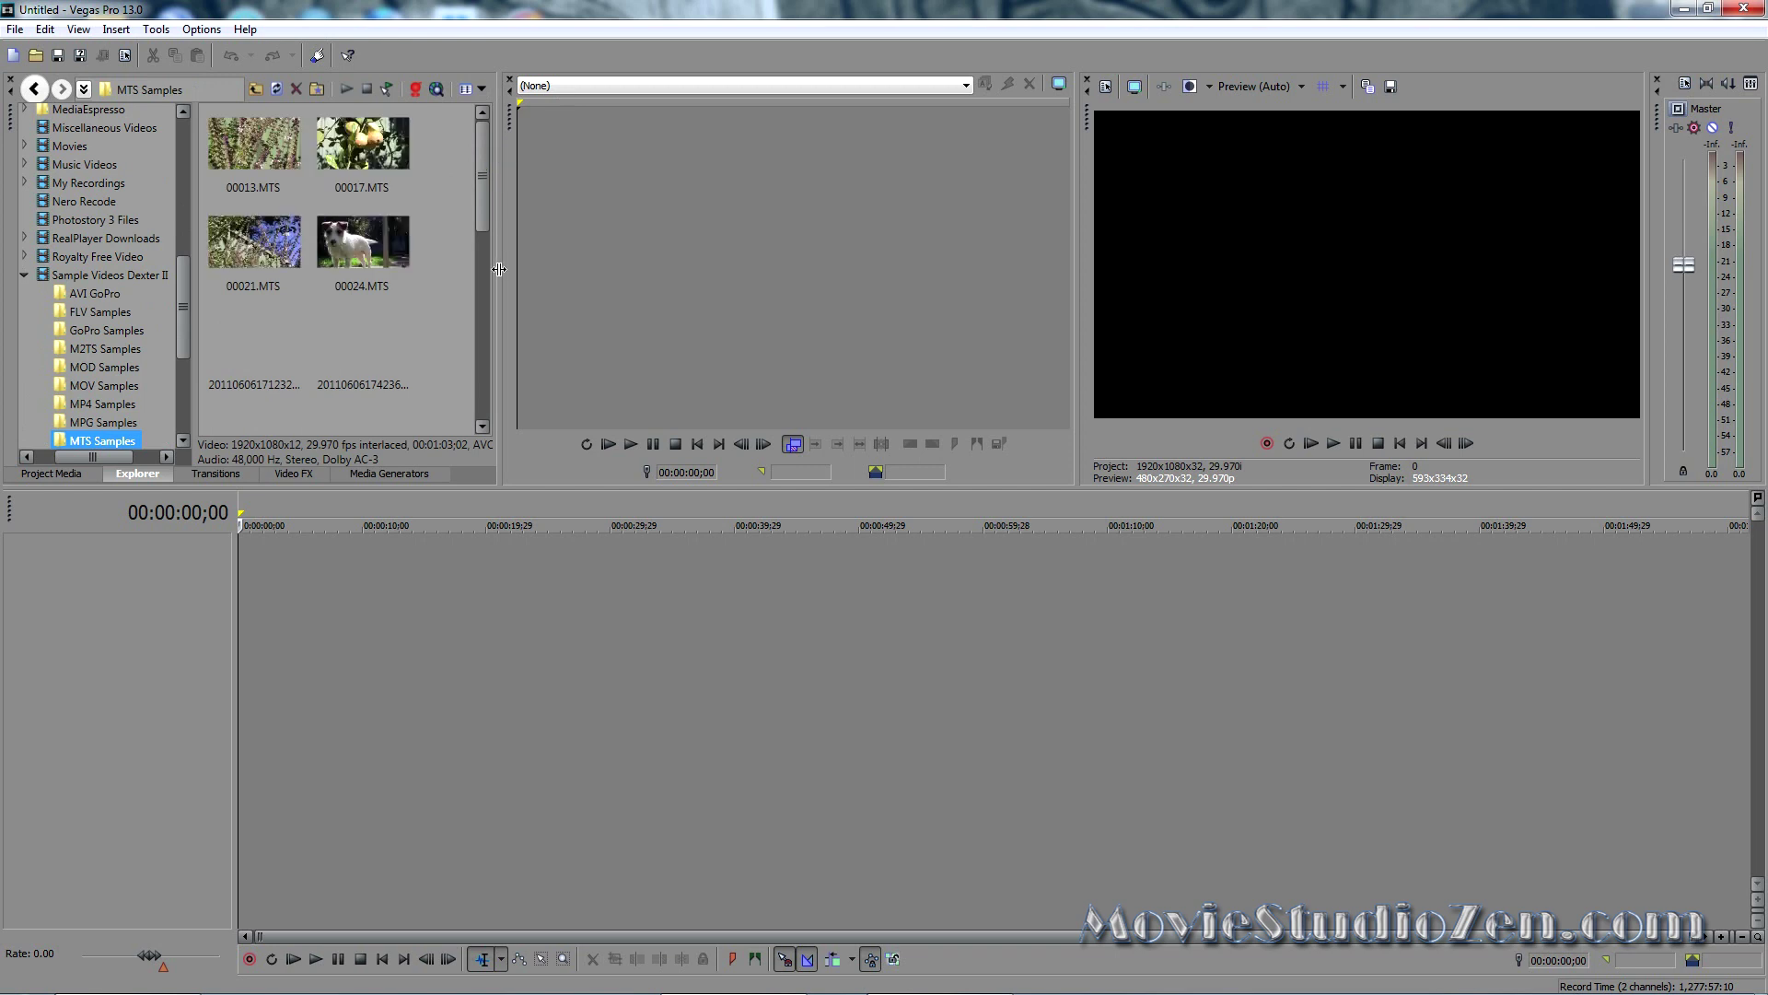
Step: Place the night harbour clip on the timeline as video and audio events
{"action": "left_click_drag", "start_coordinate": [499, 268], "coordinate": [781, 291]}
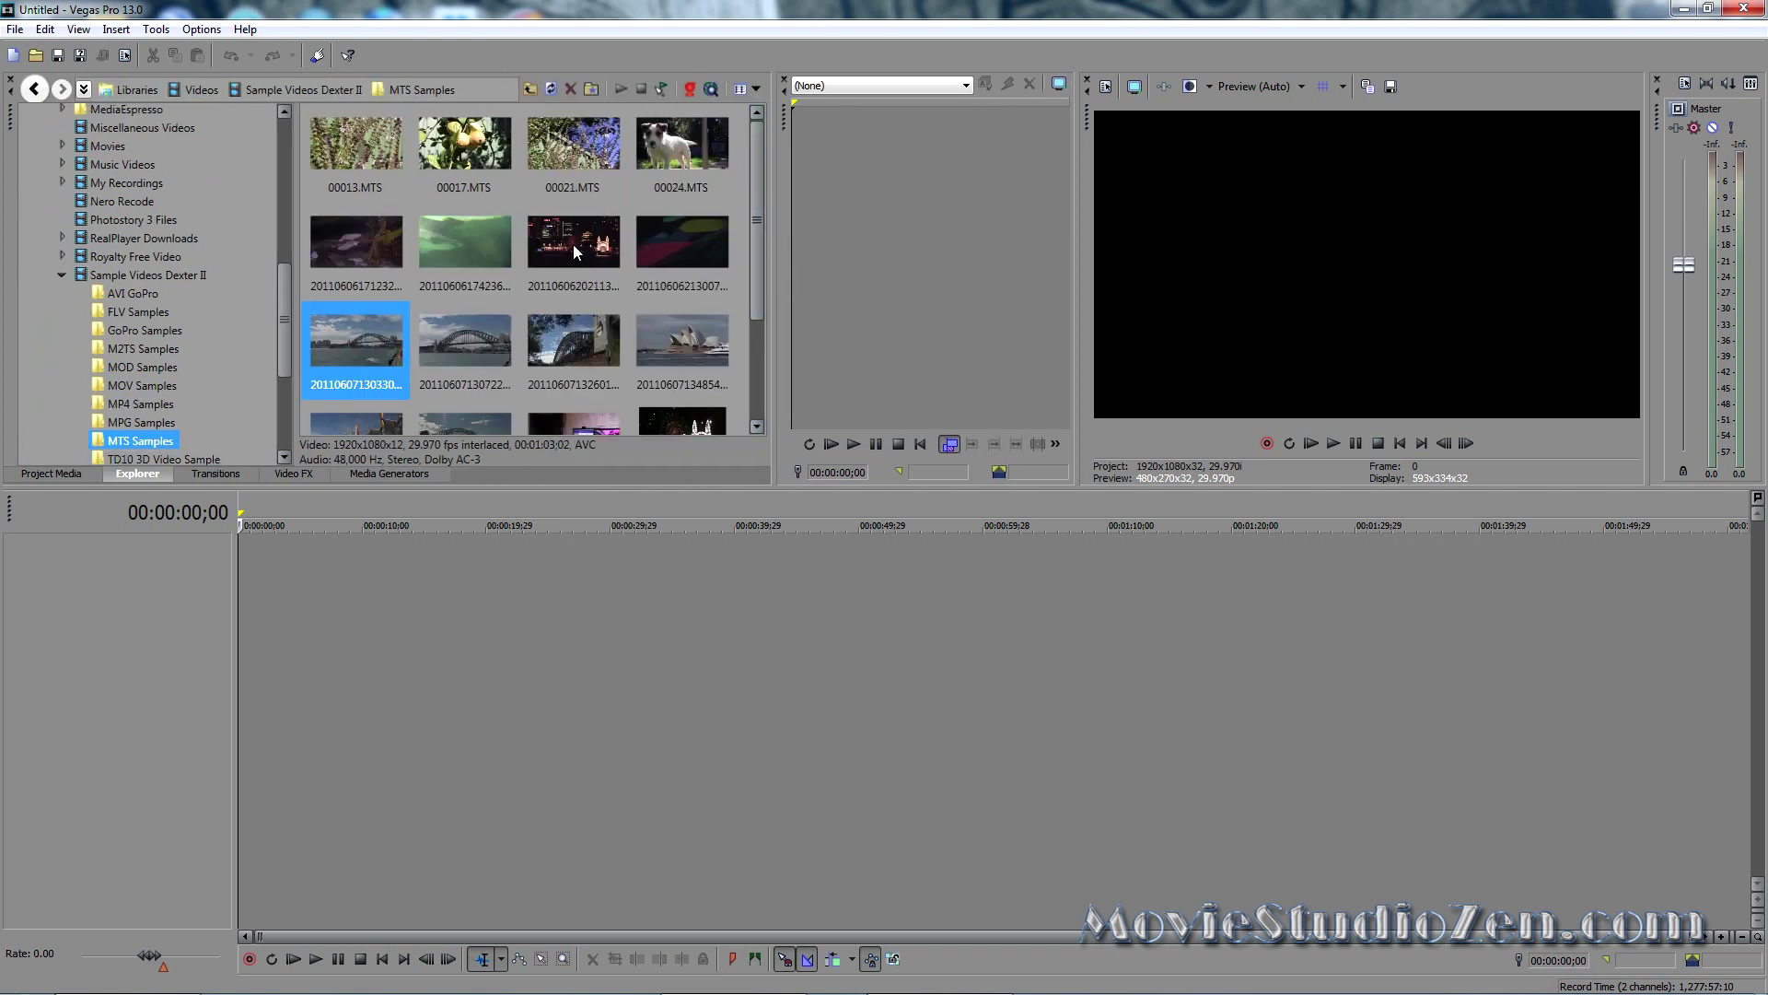
{"action": "left_click_drag", "start_coordinate": [573, 245], "coordinate": [242, 608]}
{"action": "left_click", "coordinate": [505, 728]}
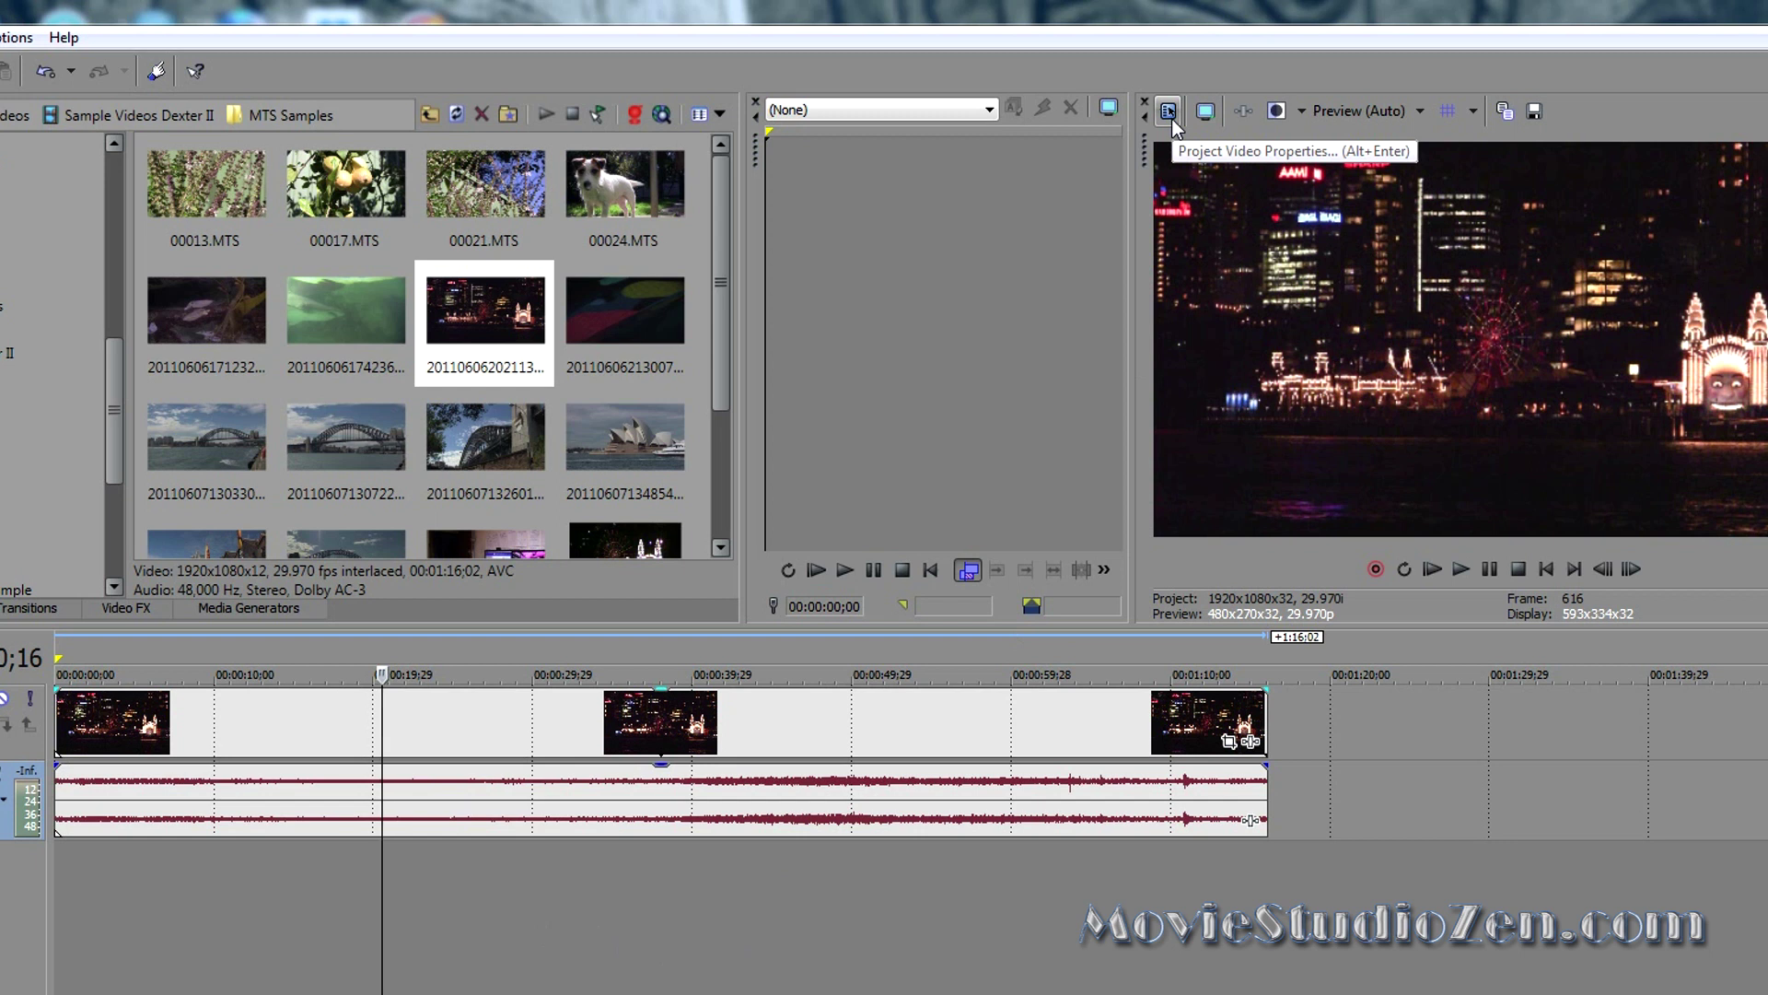
Step: Match project video settings to the MTS Samples night harbour clip, yielding HD 1080-60i (1920x1080, 29.970 fps)
{"action": "left_click", "coordinate": [1168, 112]}
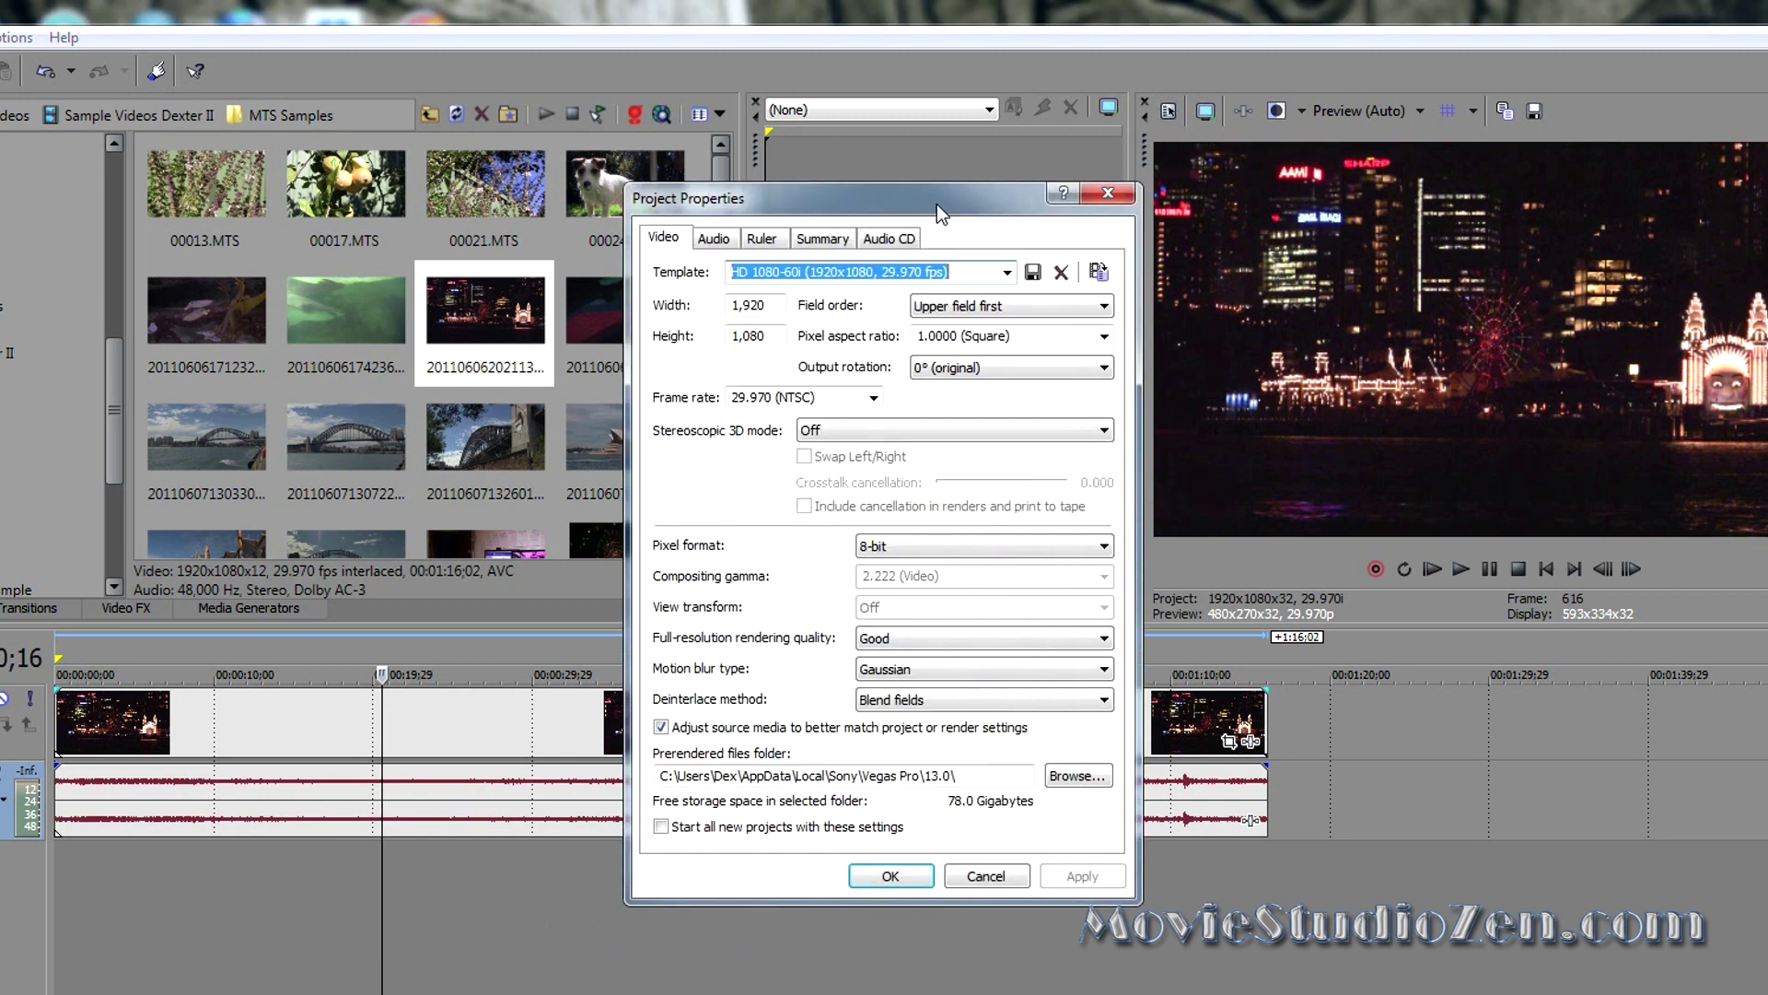
{"action": "left_click_drag", "start_coordinate": [936, 204], "coordinate": [708, 212]}
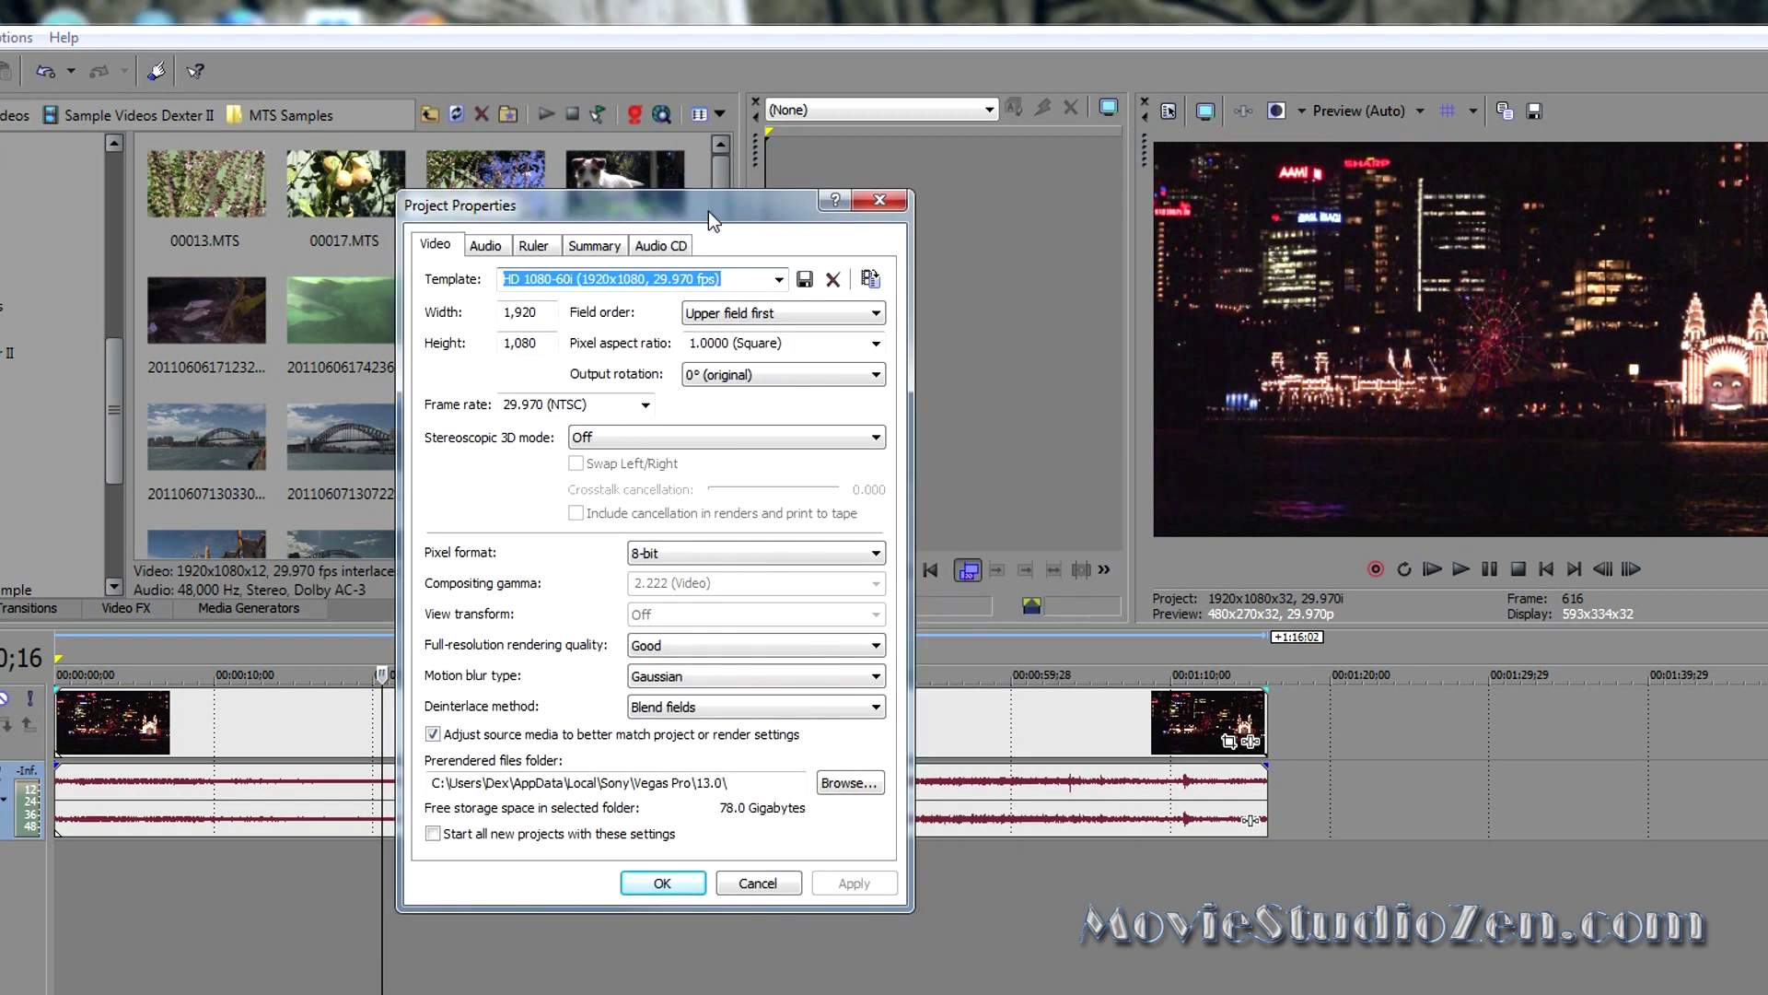
{"action": "left_click", "coordinate": [870, 280]}
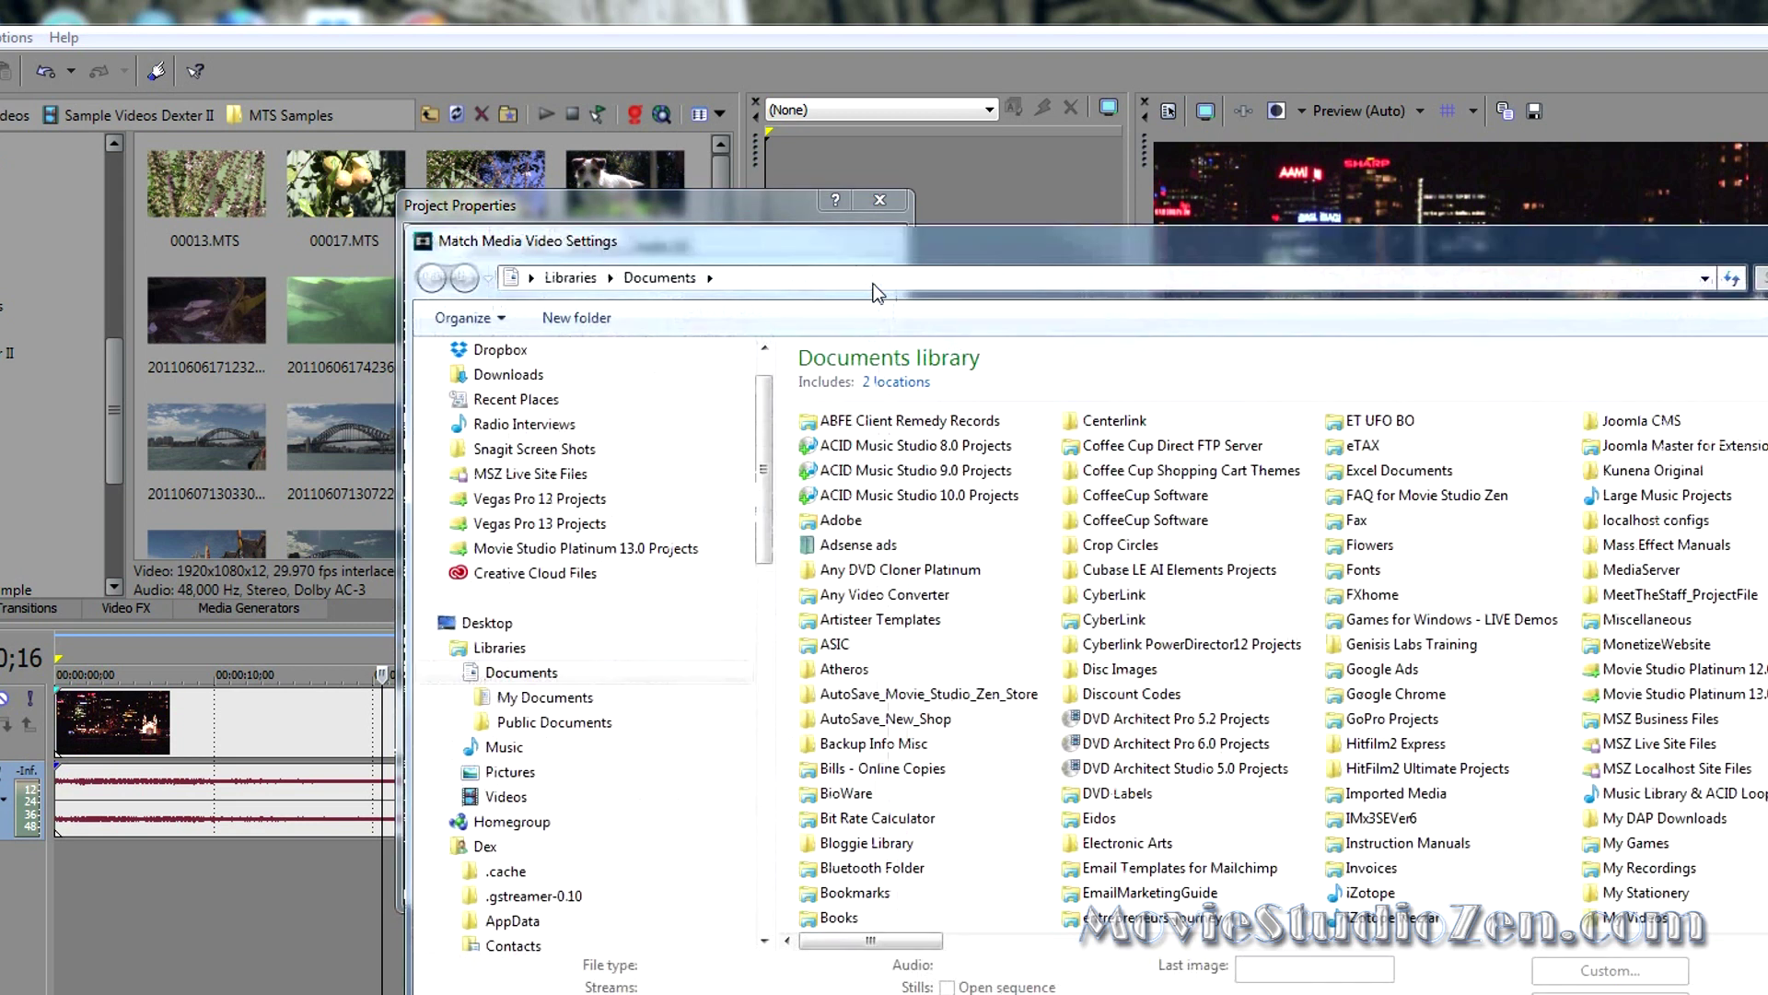
{"action": "left_click", "coordinate": [499, 647]}
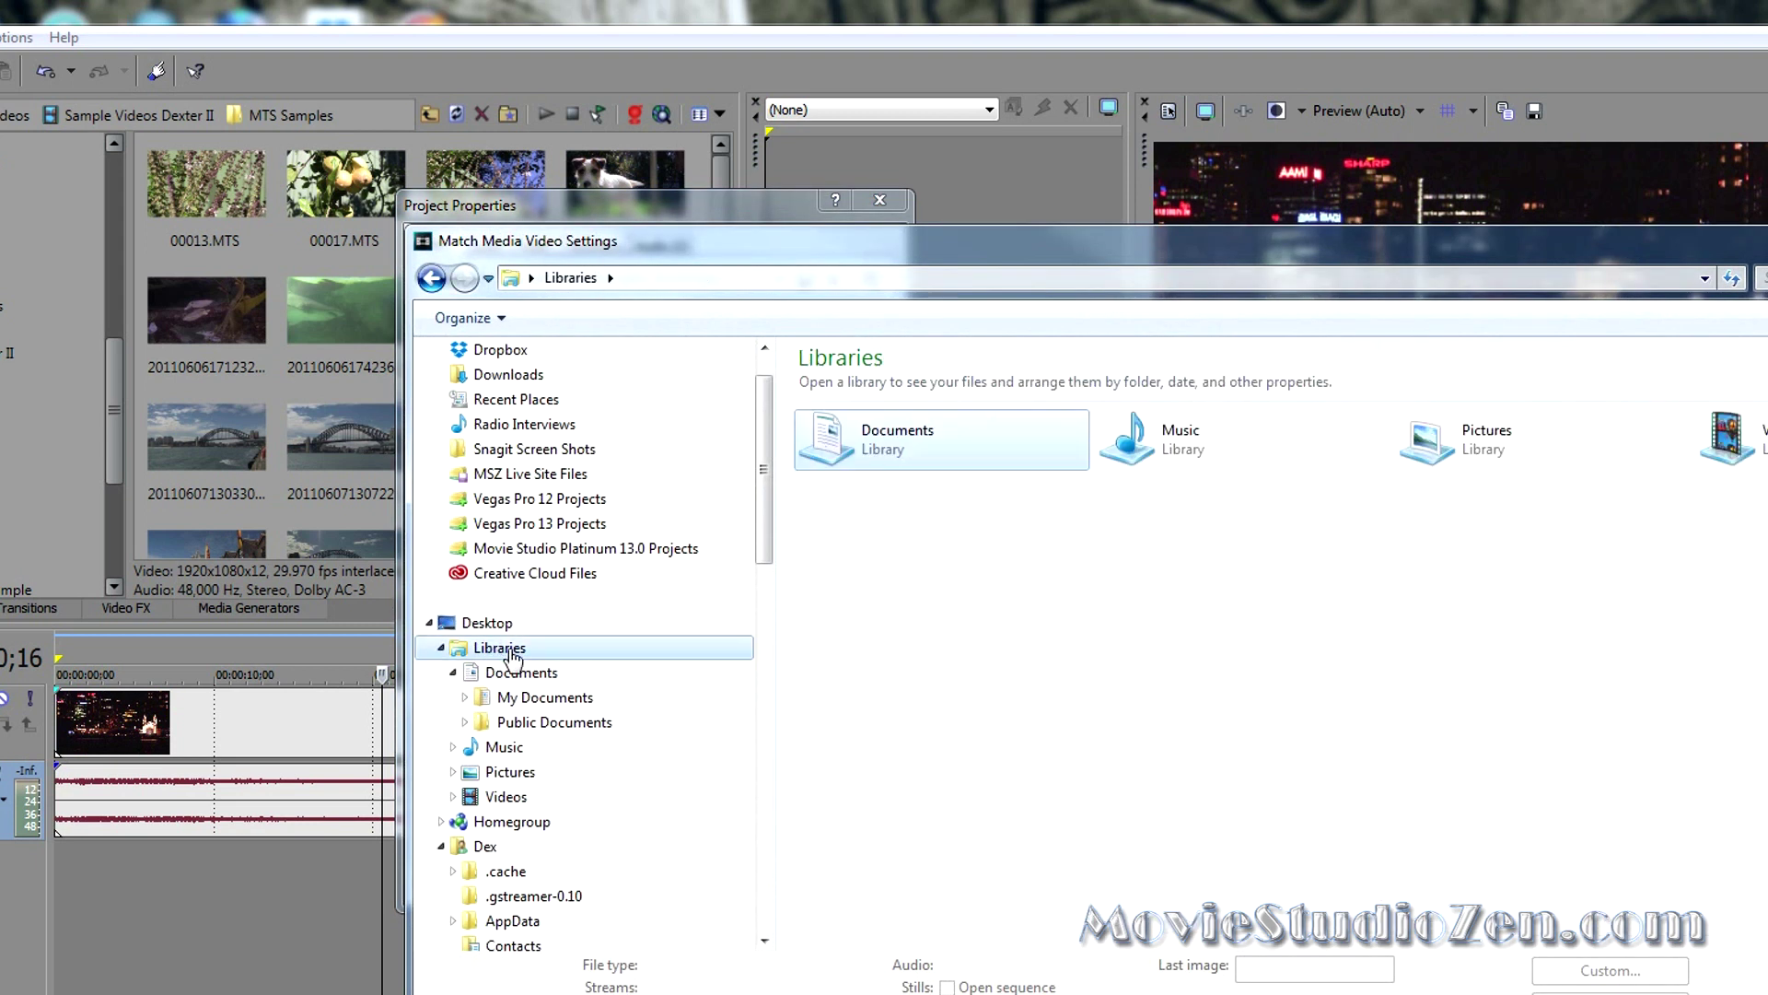
{"action": "double_click", "coordinate": [1761, 456]}
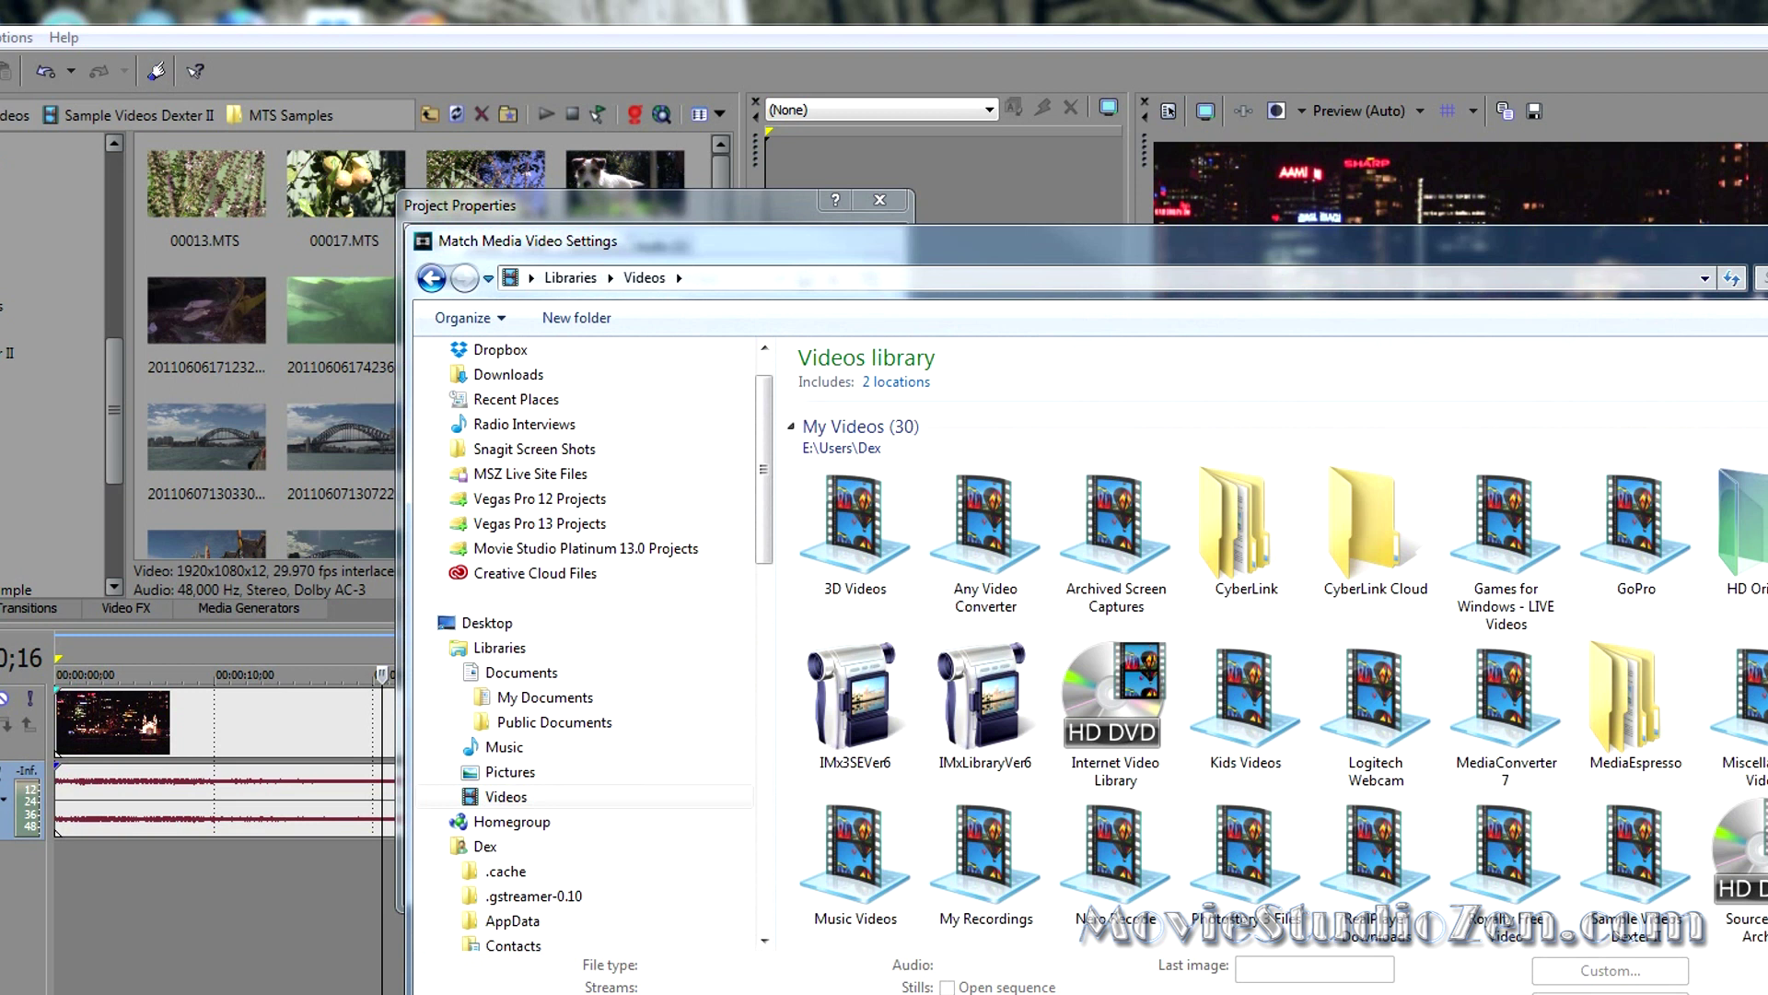
{"action": "scroll", "coordinate": [1271, 645], "scroll_direction": "down", "scroll_amount": 3}
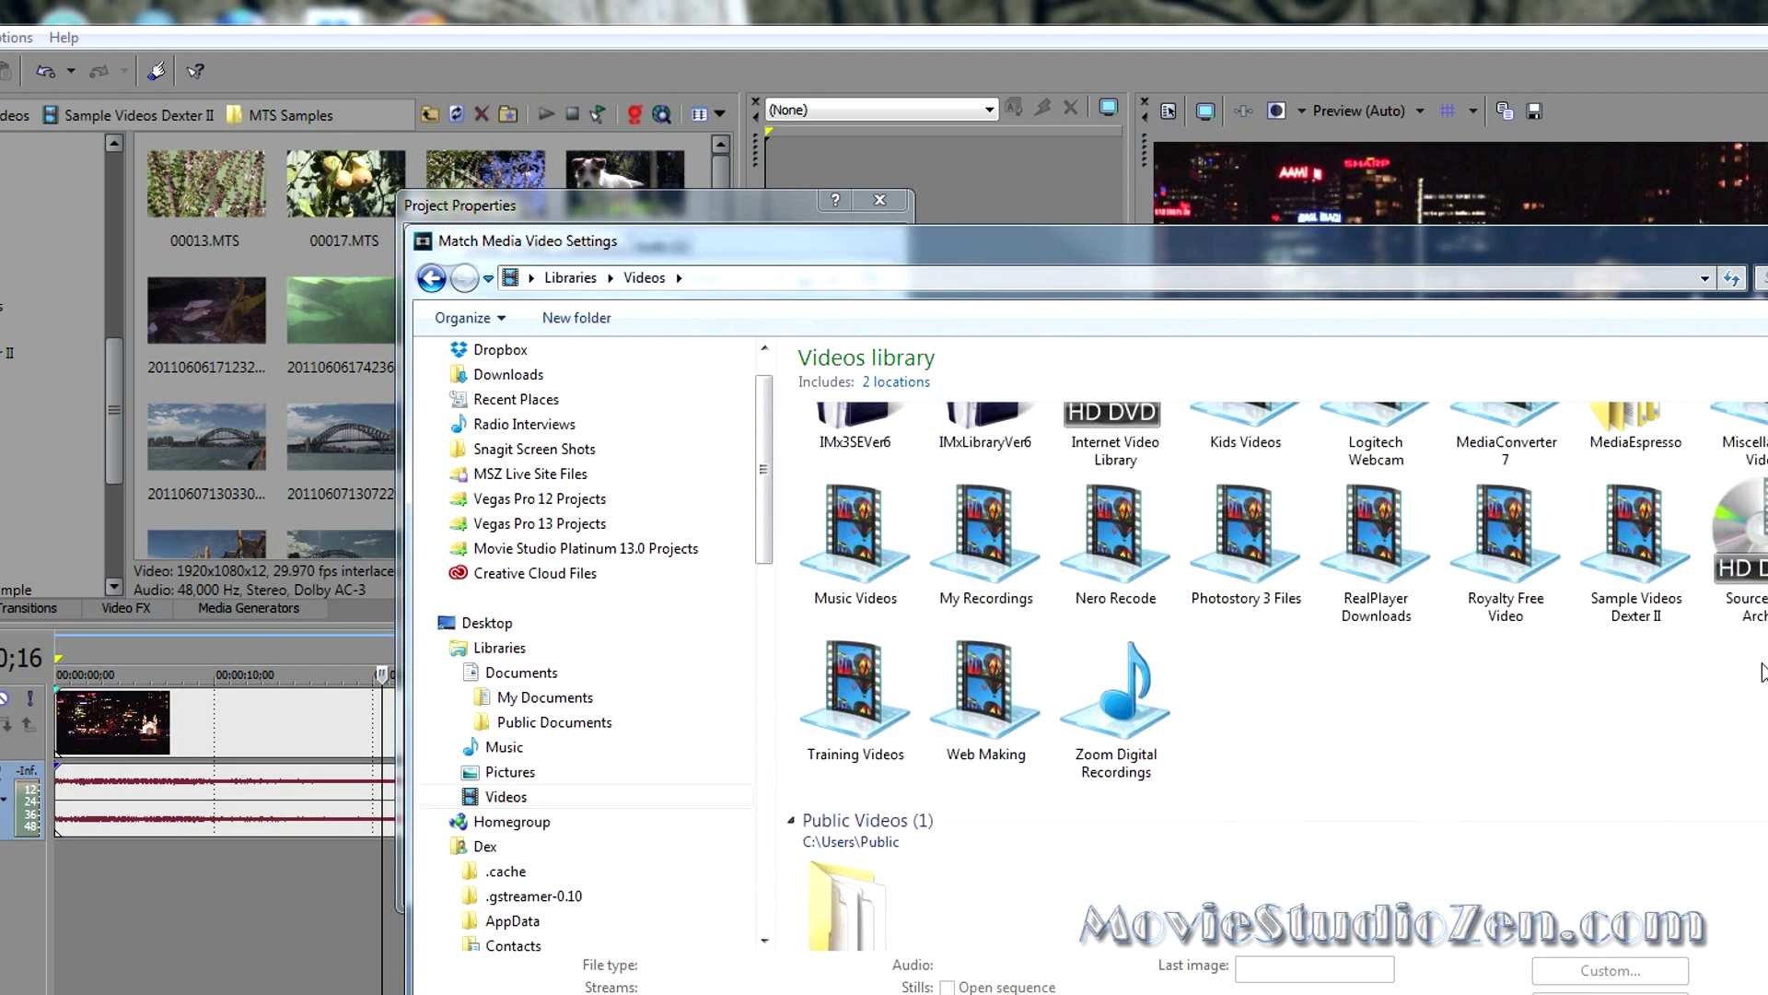
{"action": "double_click", "coordinate": [1644, 593]}
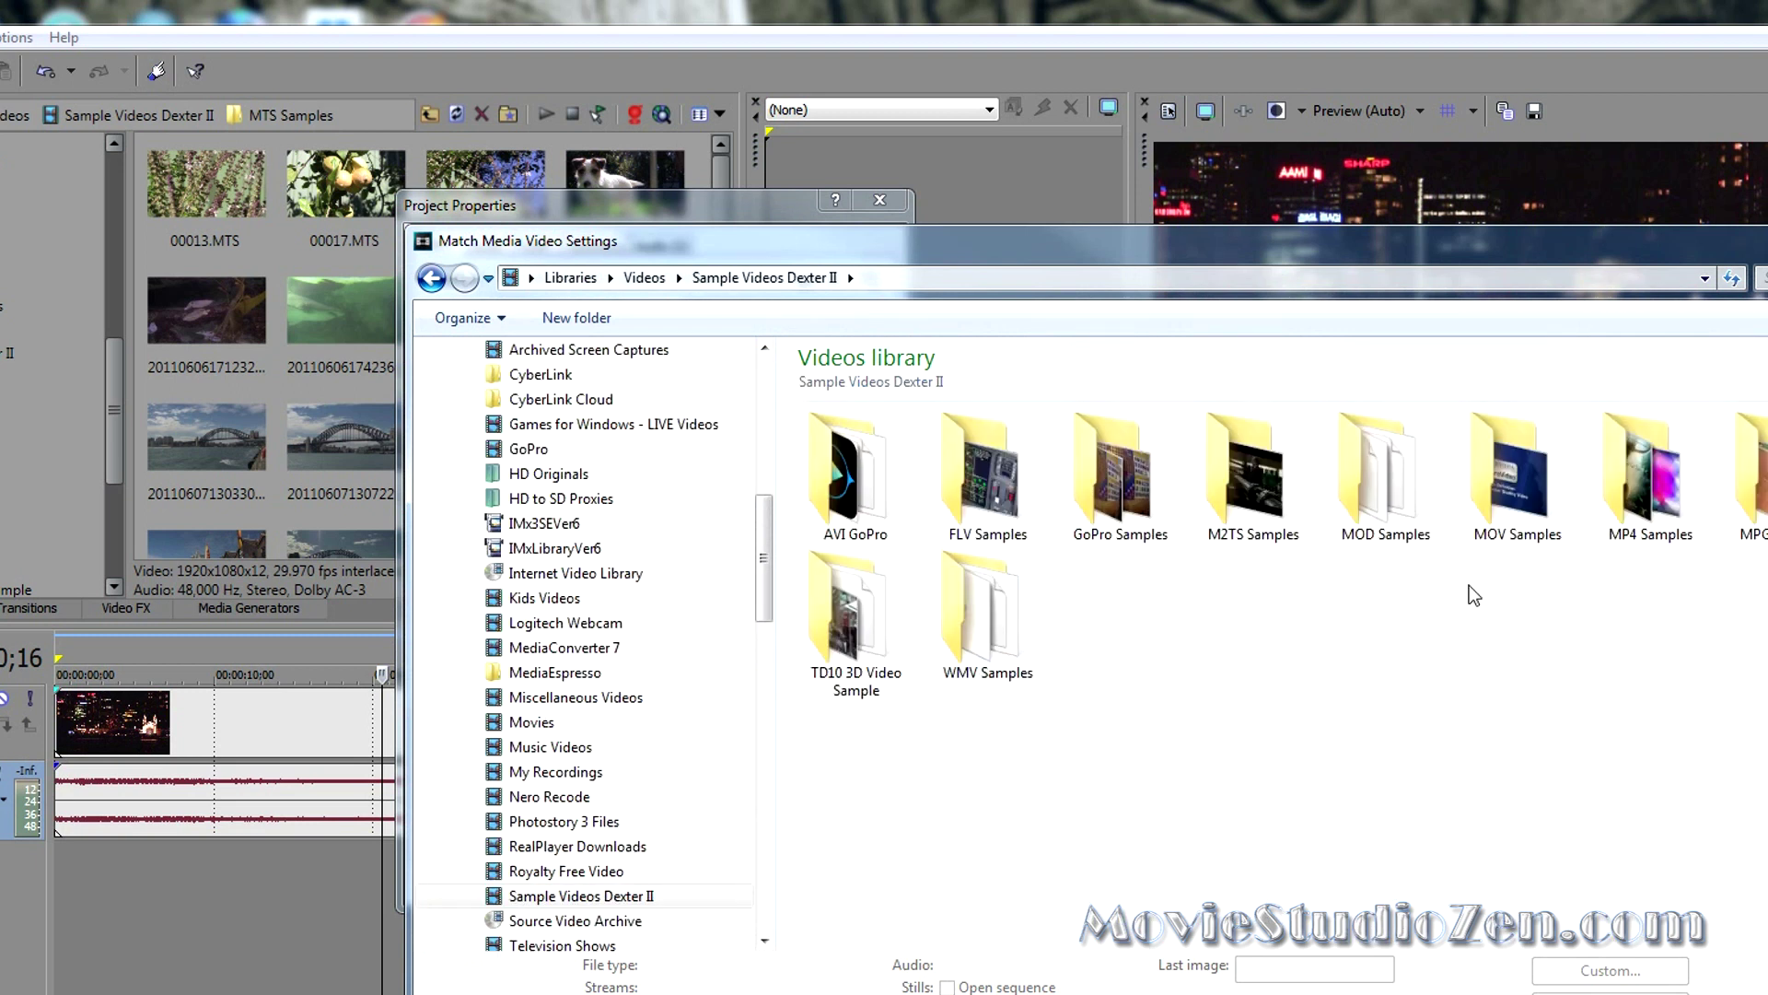
{"action": "type", "text": "mts"}
{"action": "key", "text": "Return"}
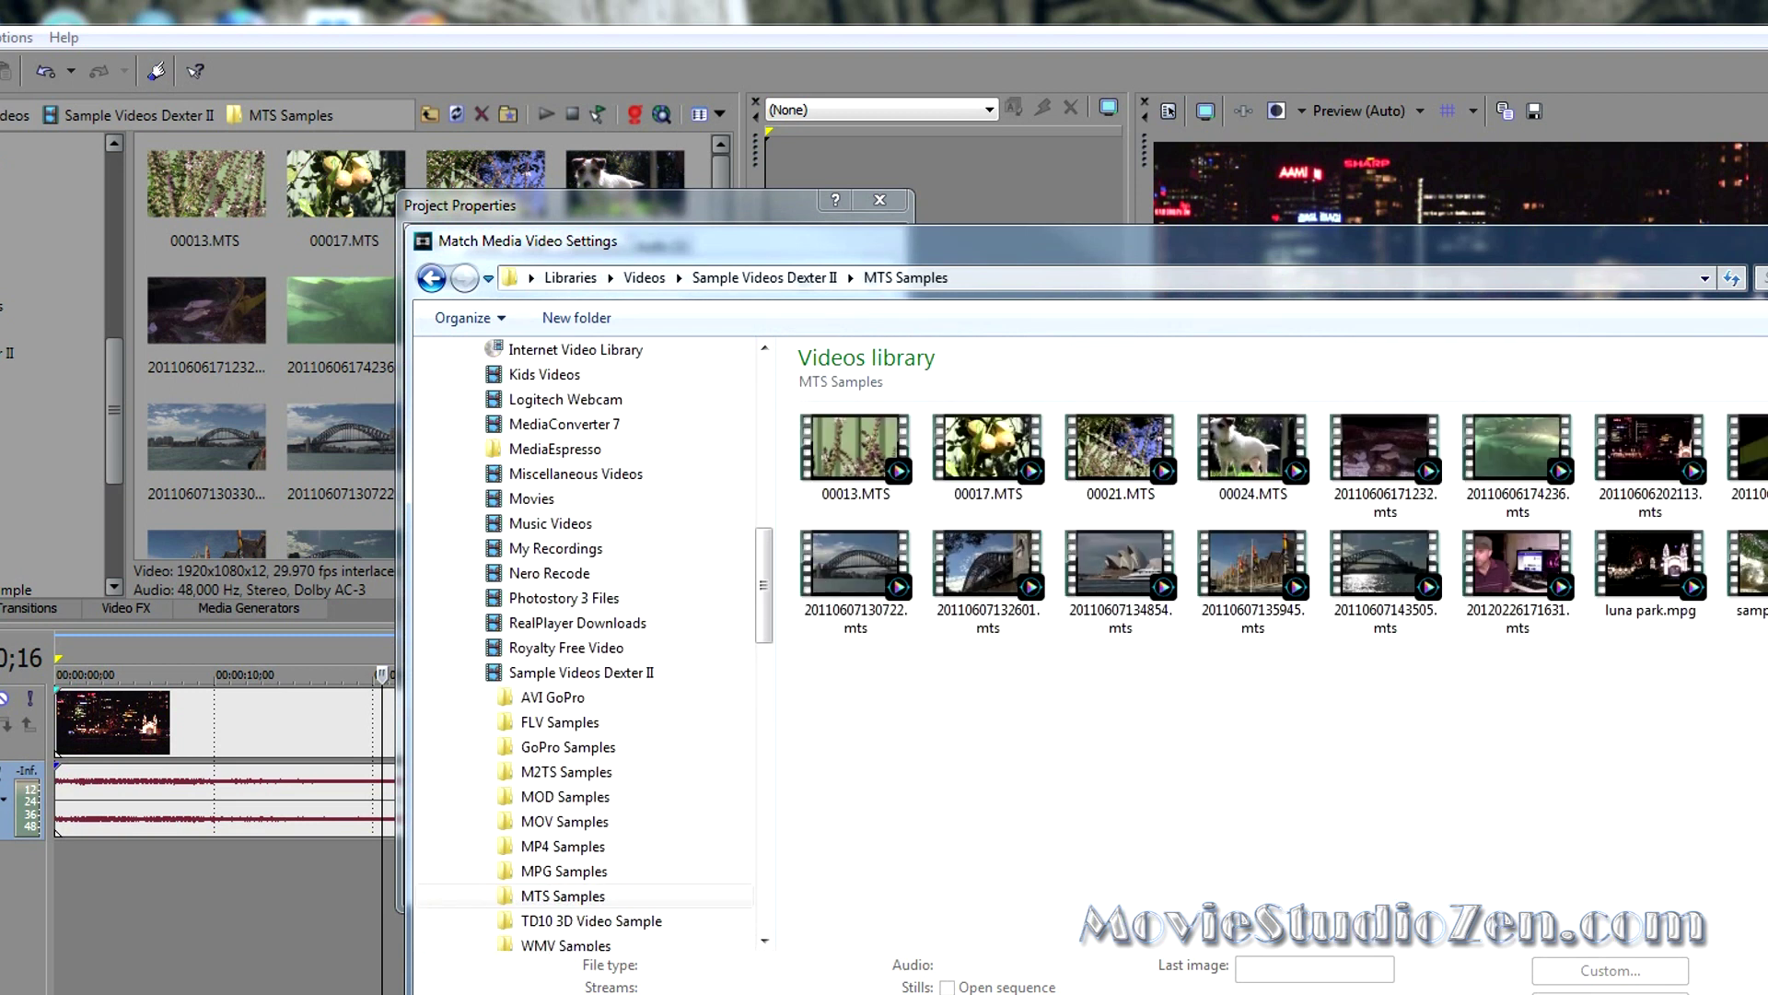
{"action": "double_click", "coordinate": [1660, 462]}
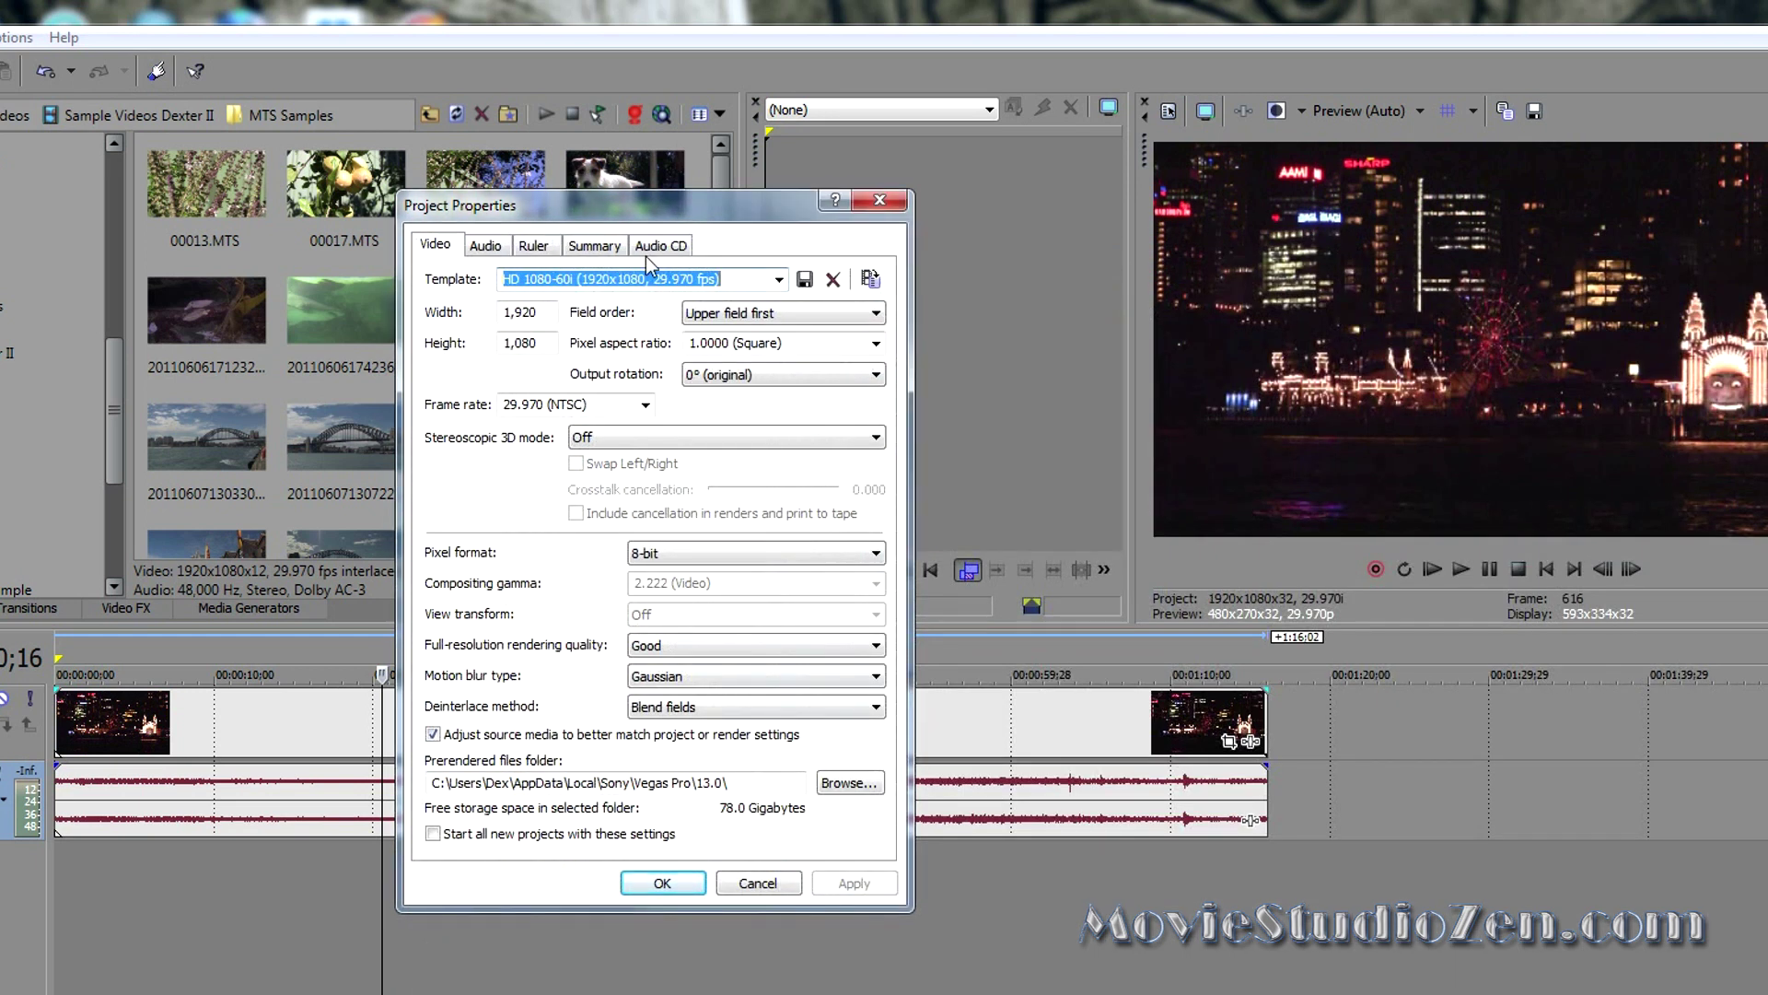
Step: Set the project's full-resolution rendering quality to Best
{"action": "left_click_drag", "start_coordinate": [692, 203], "coordinate": [923, 253]}
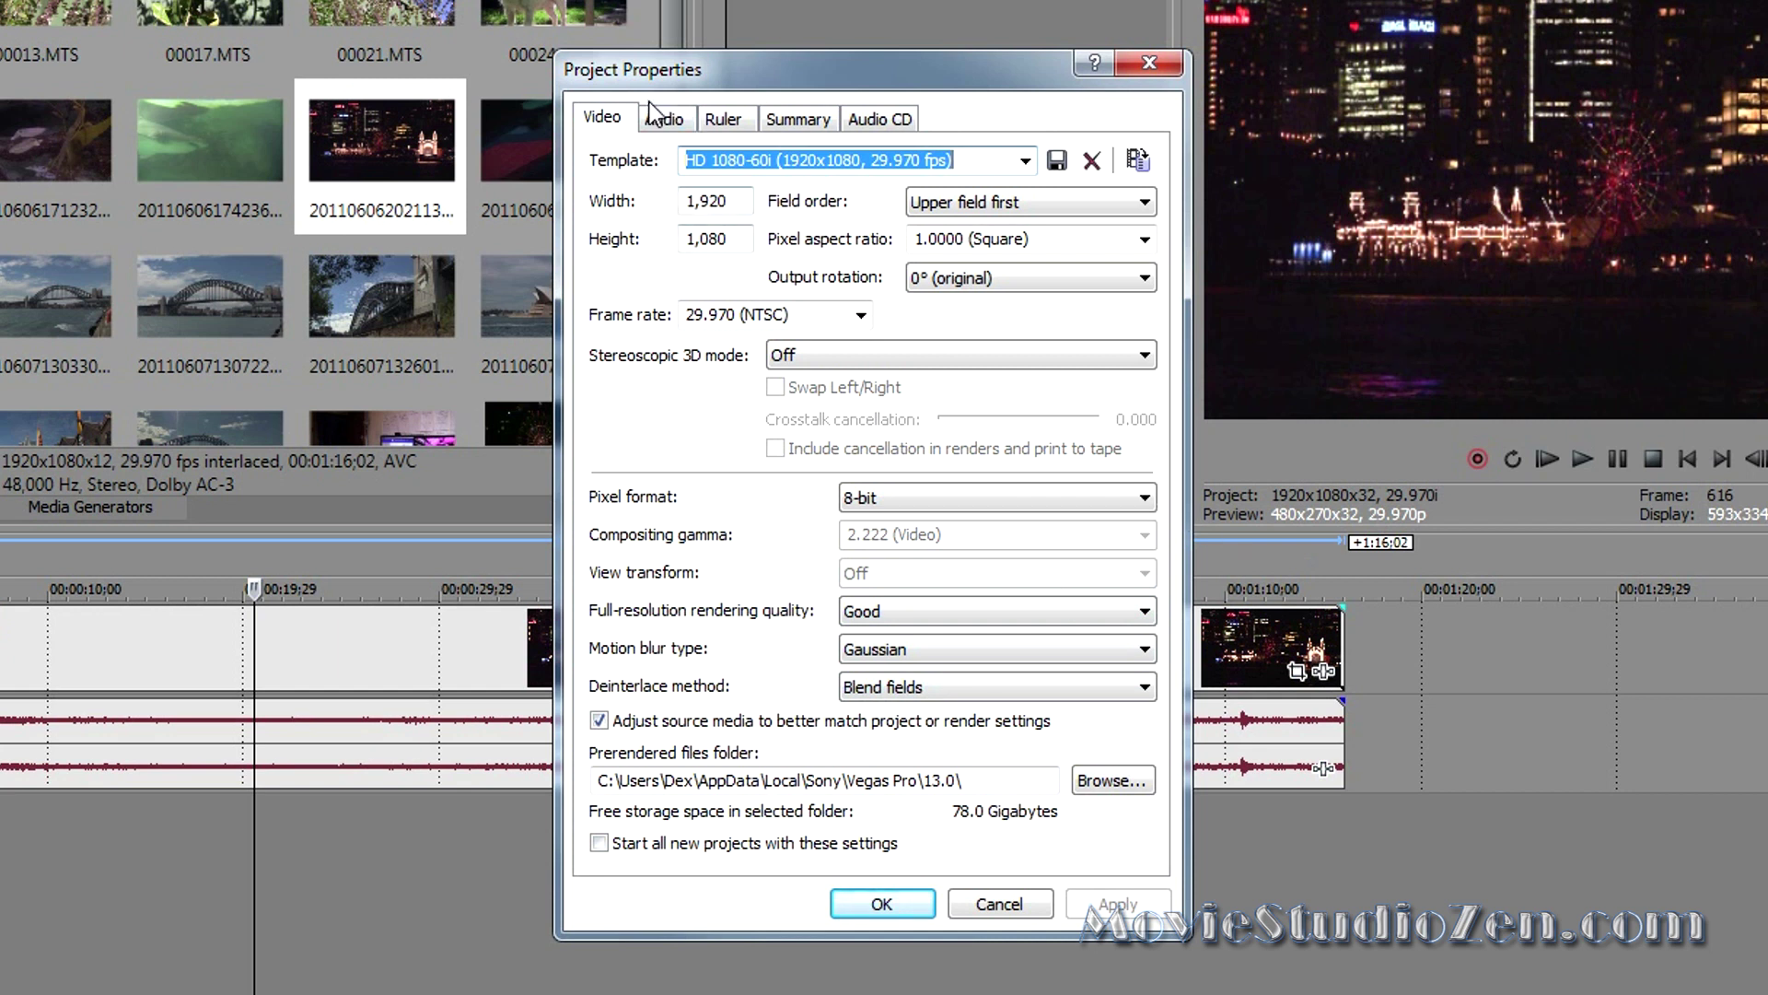
{"action": "left_click", "coordinate": [1055, 628]}
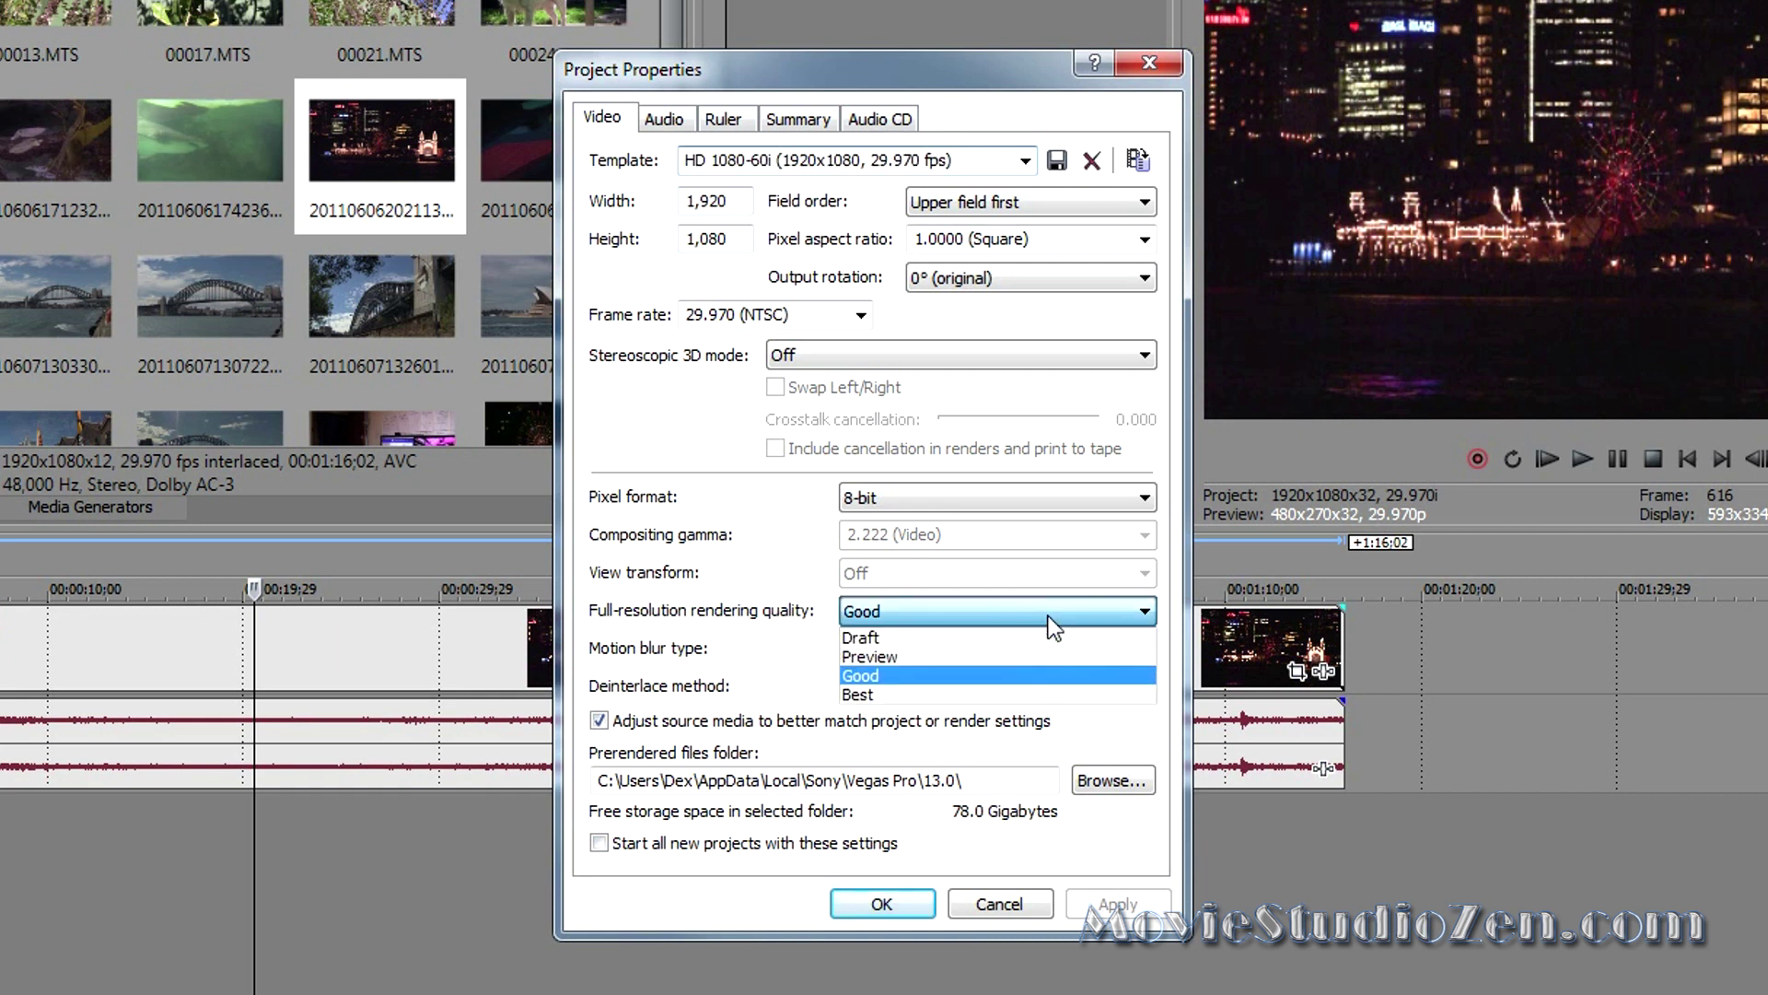
{"action": "left_click", "coordinate": [986, 695]}
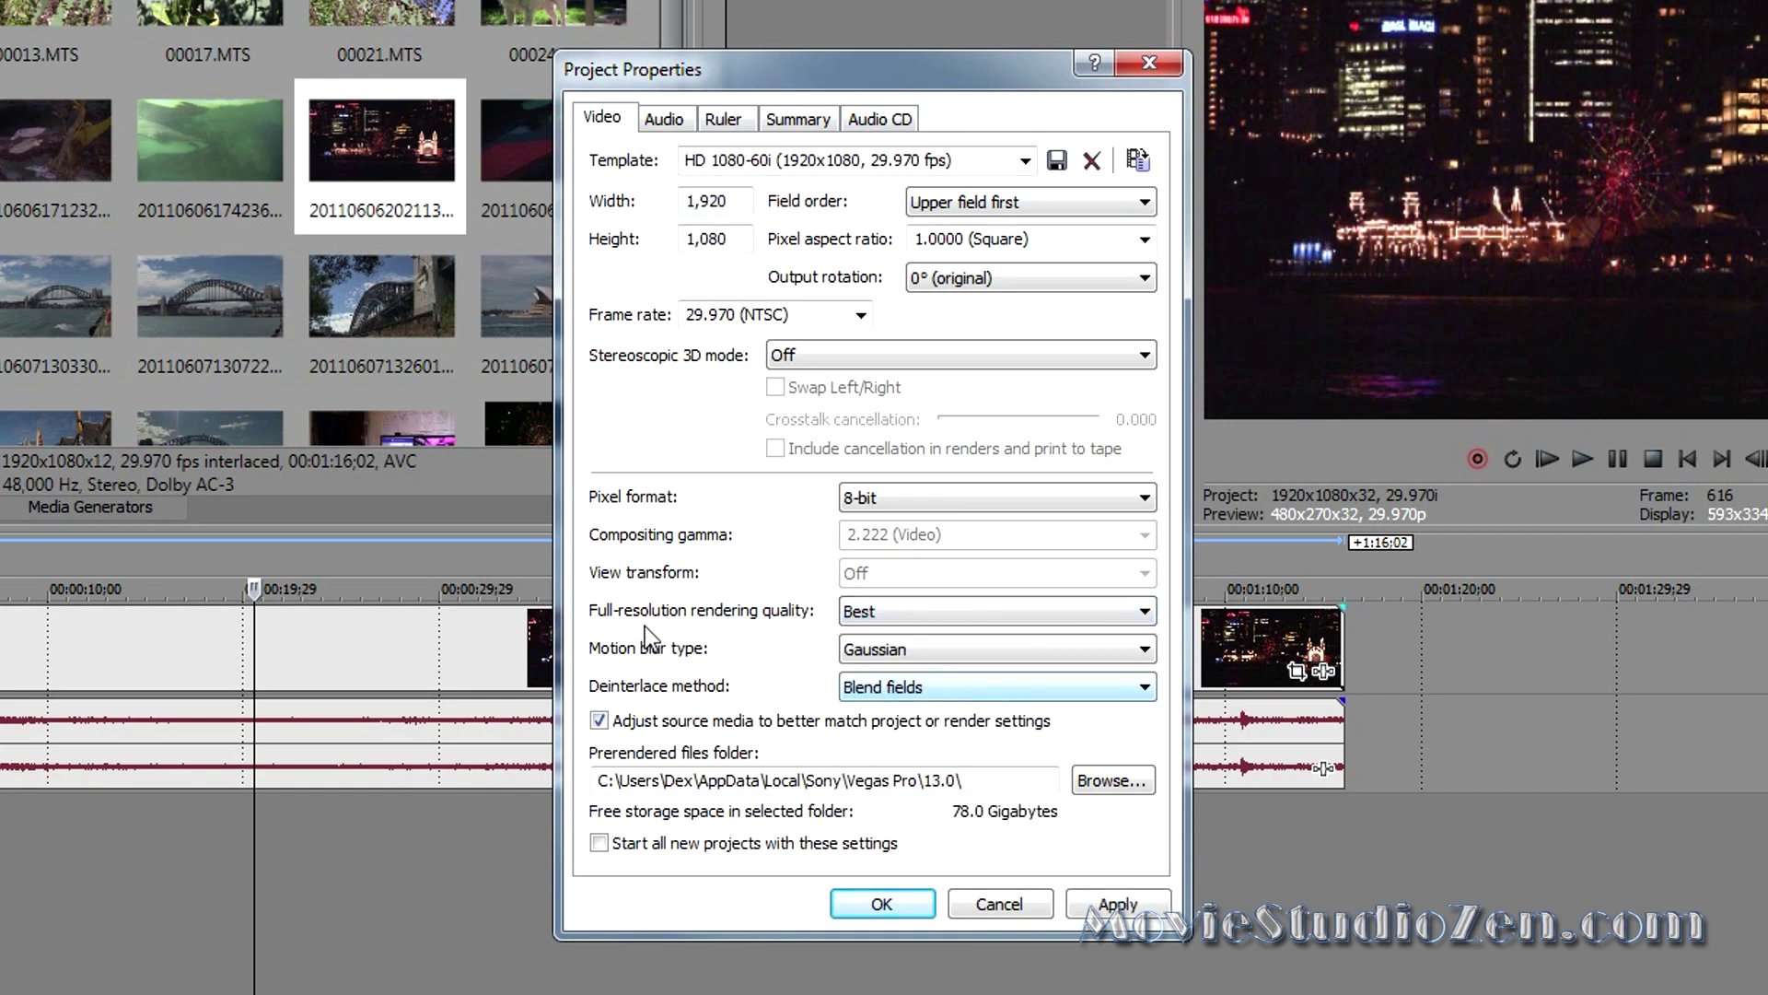
Step: Set the audio resample and stretch quality to Best, returning to the Video tab
{"action": "left_click", "coordinate": [655, 127]}
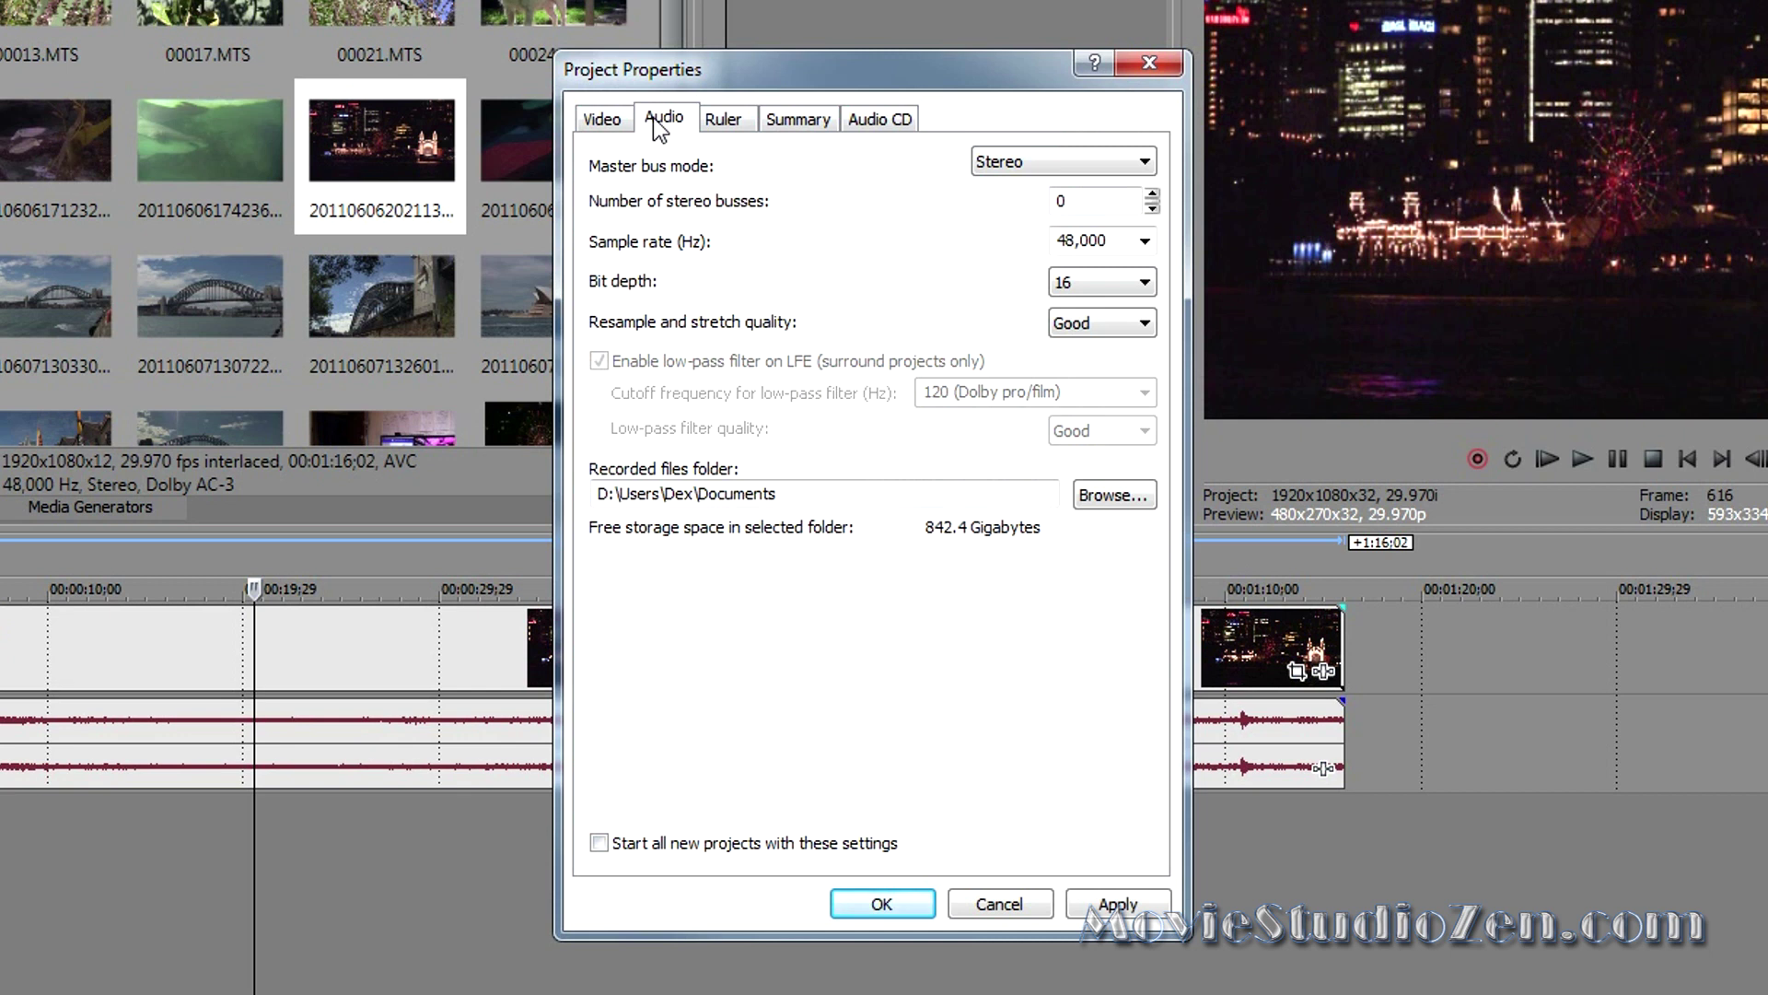
{"action": "left_click", "coordinate": [1142, 324]}
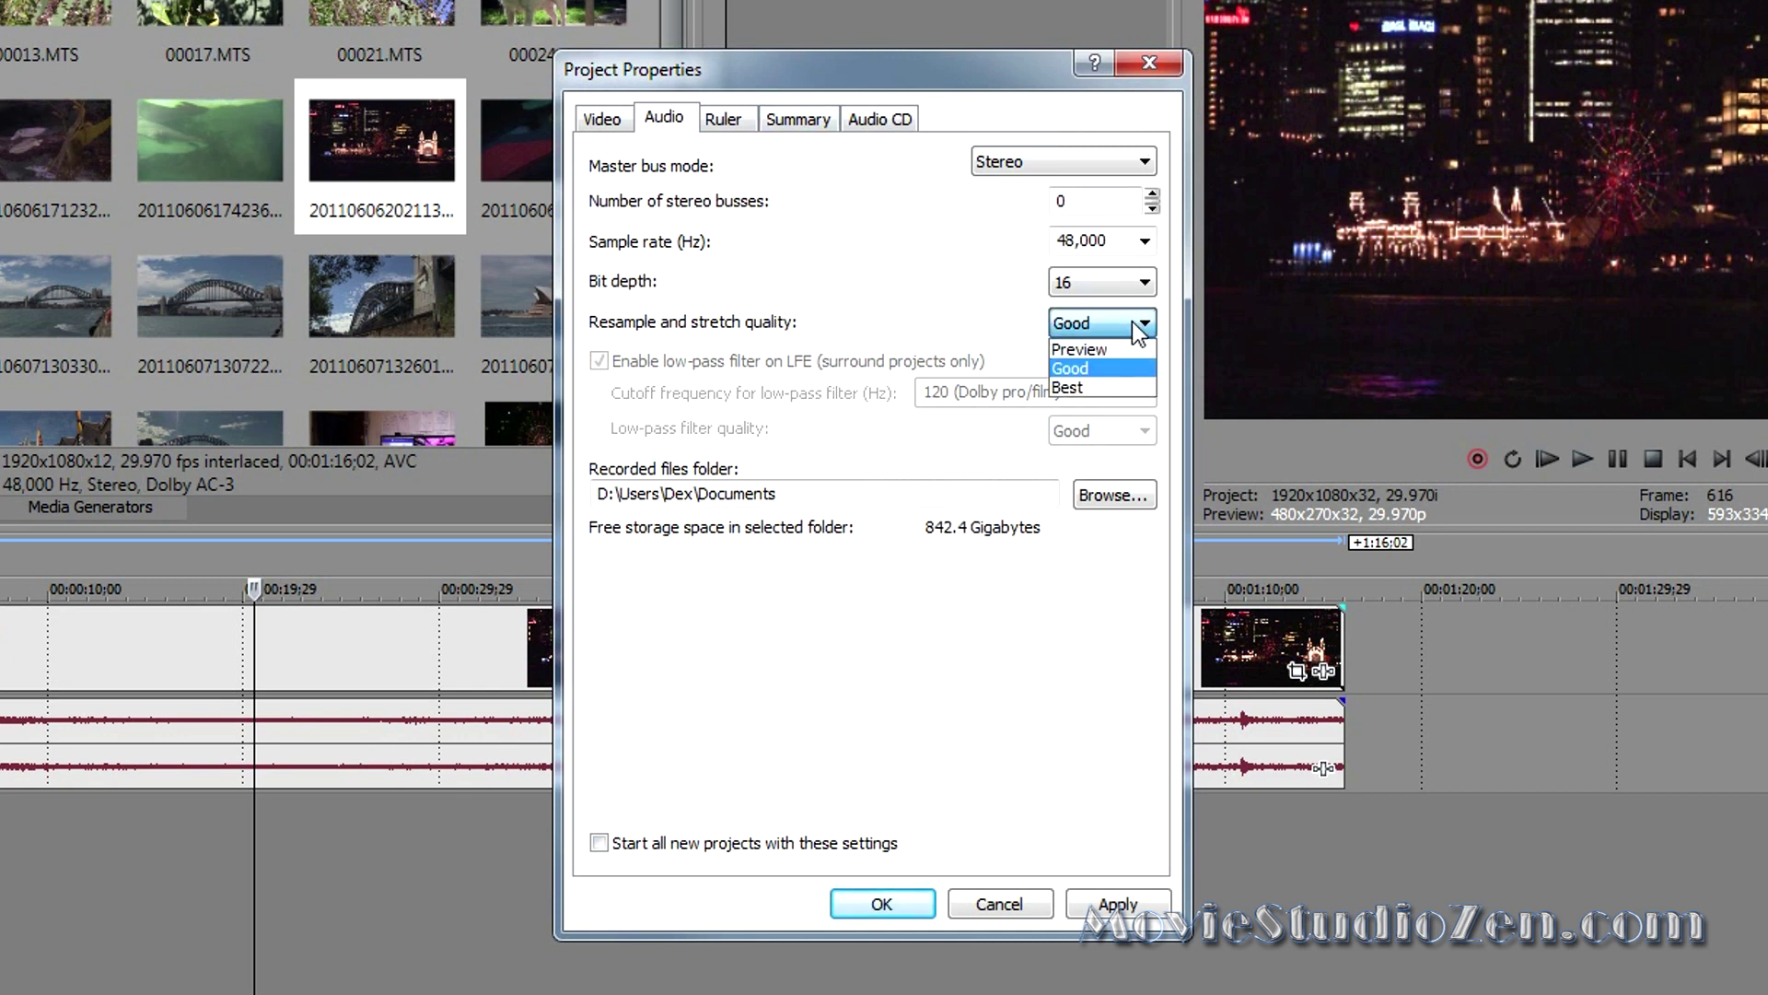
{"action": "left_click", "coordinate": [1098, 391]}
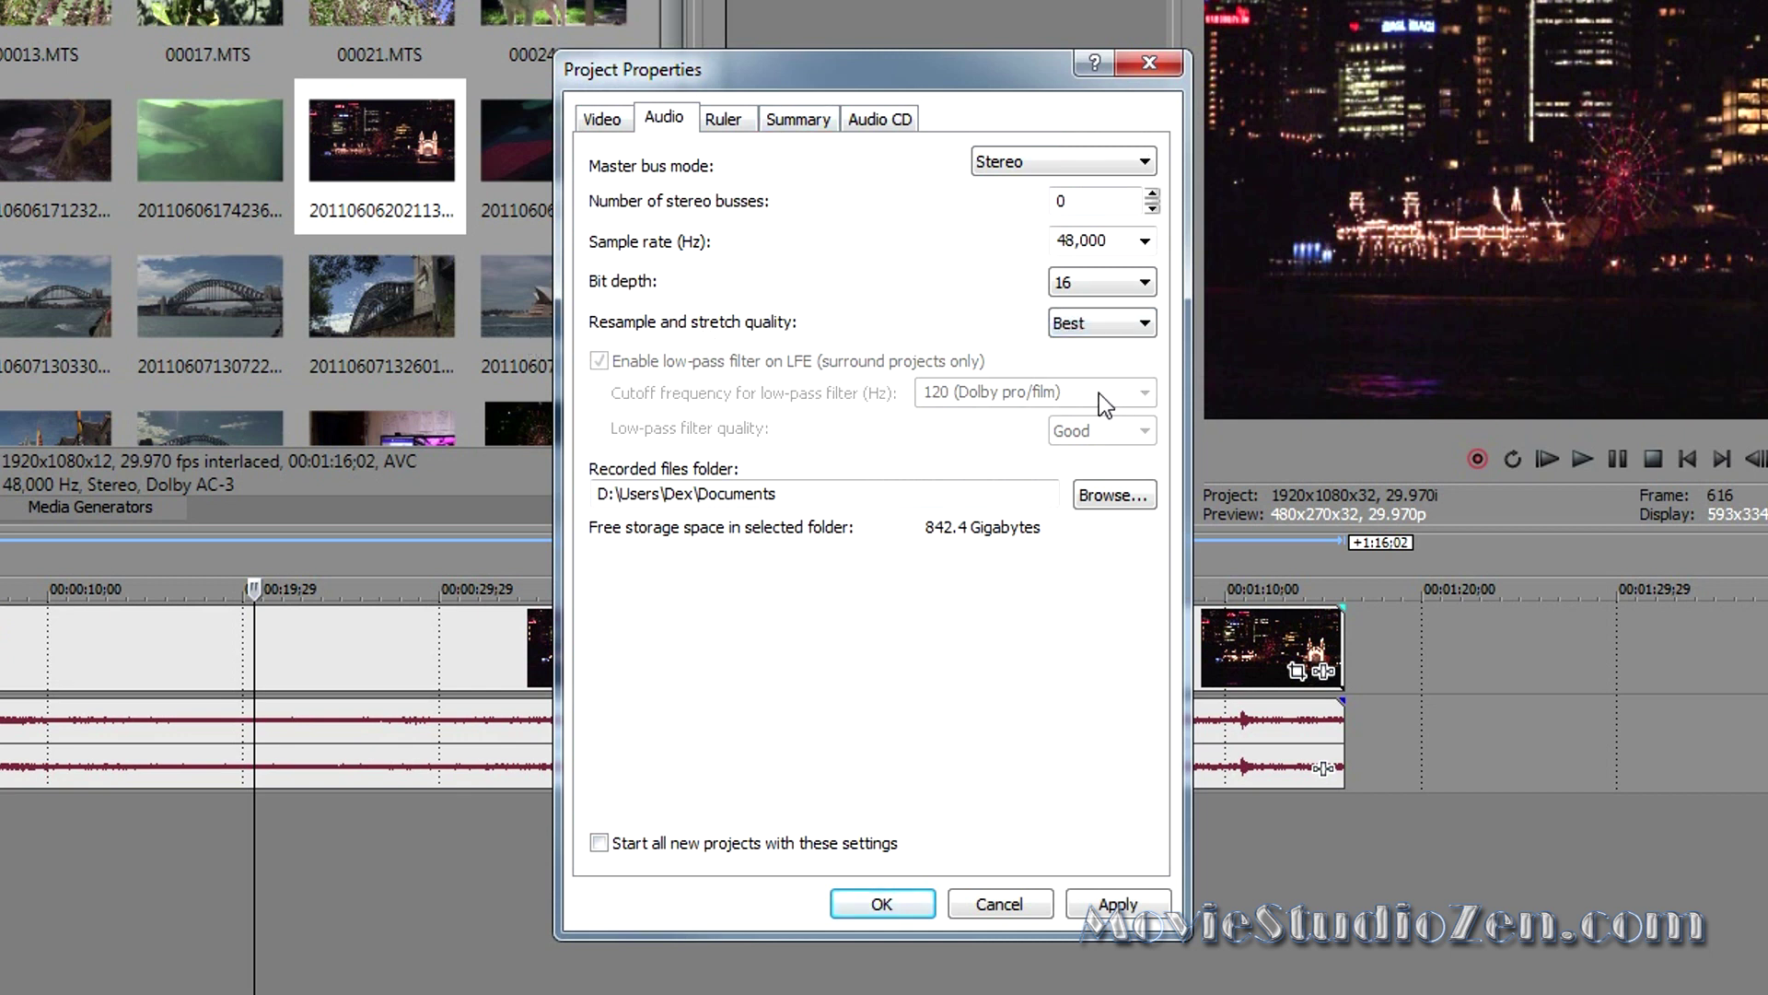
{"action": "left_click", "coordinate": [600, 120]}
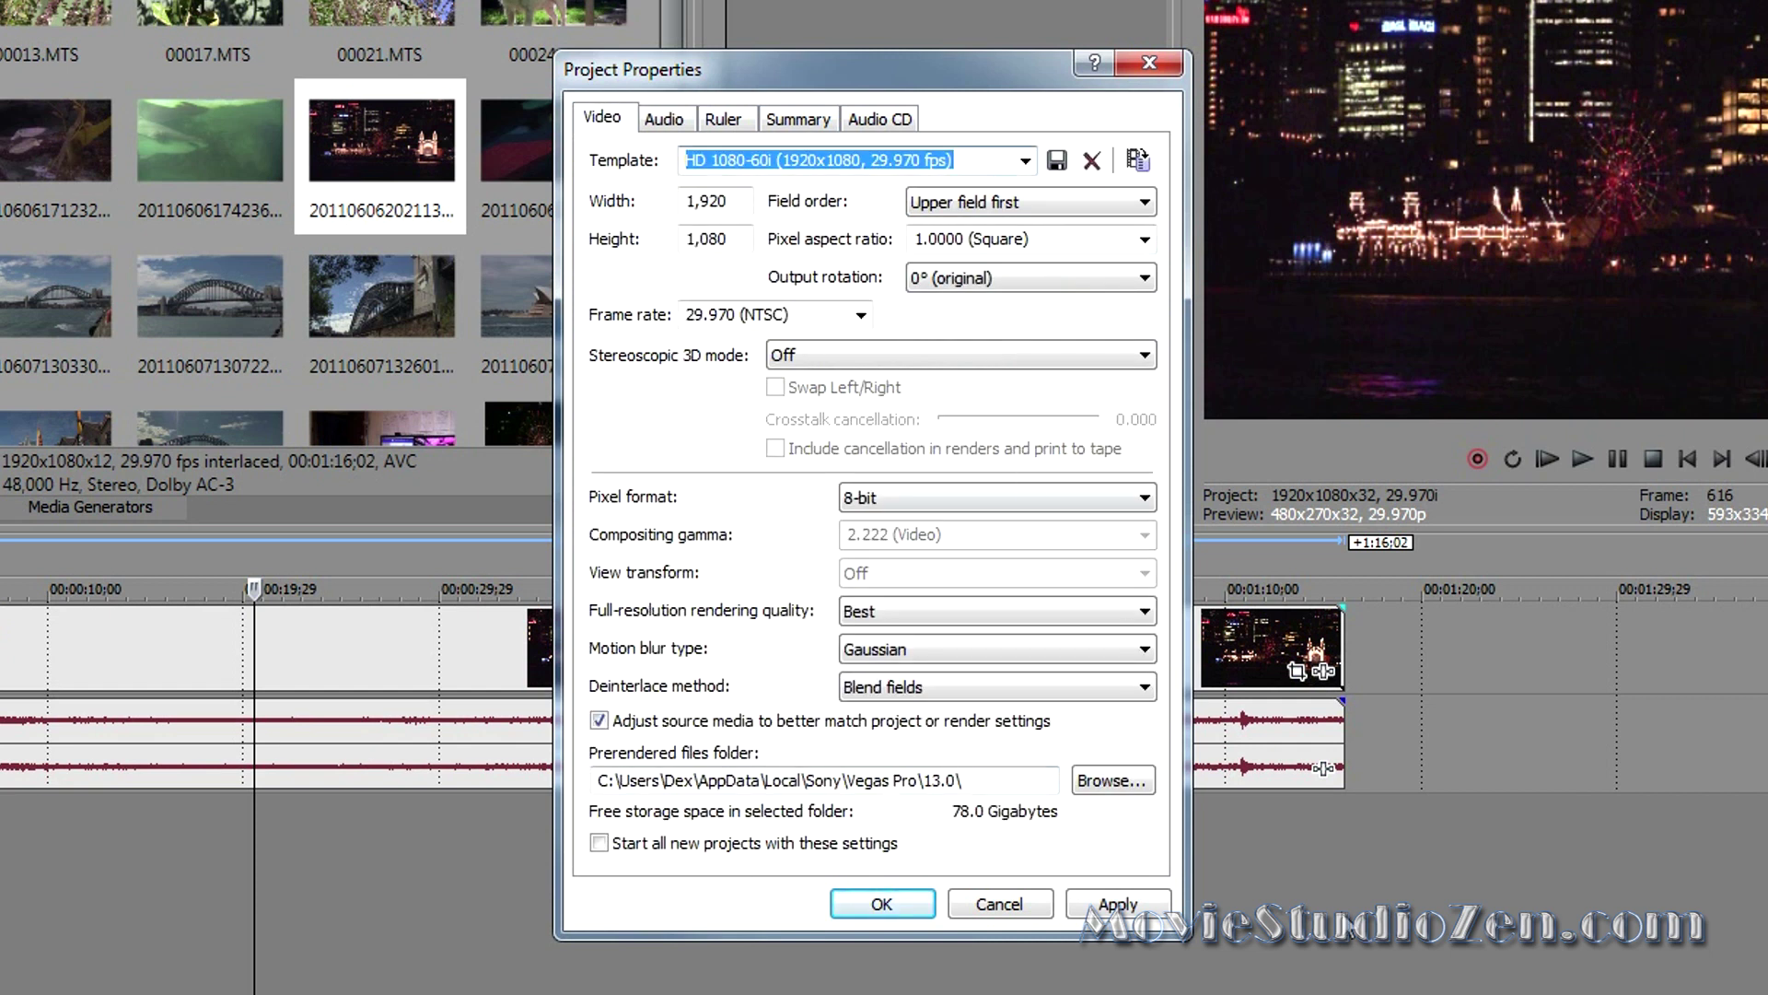
Step: Apply the project properties and start Save As in the Vegas Pro 13 Projects folder
{"action": "left_click", "coordinate": [887, 902]}
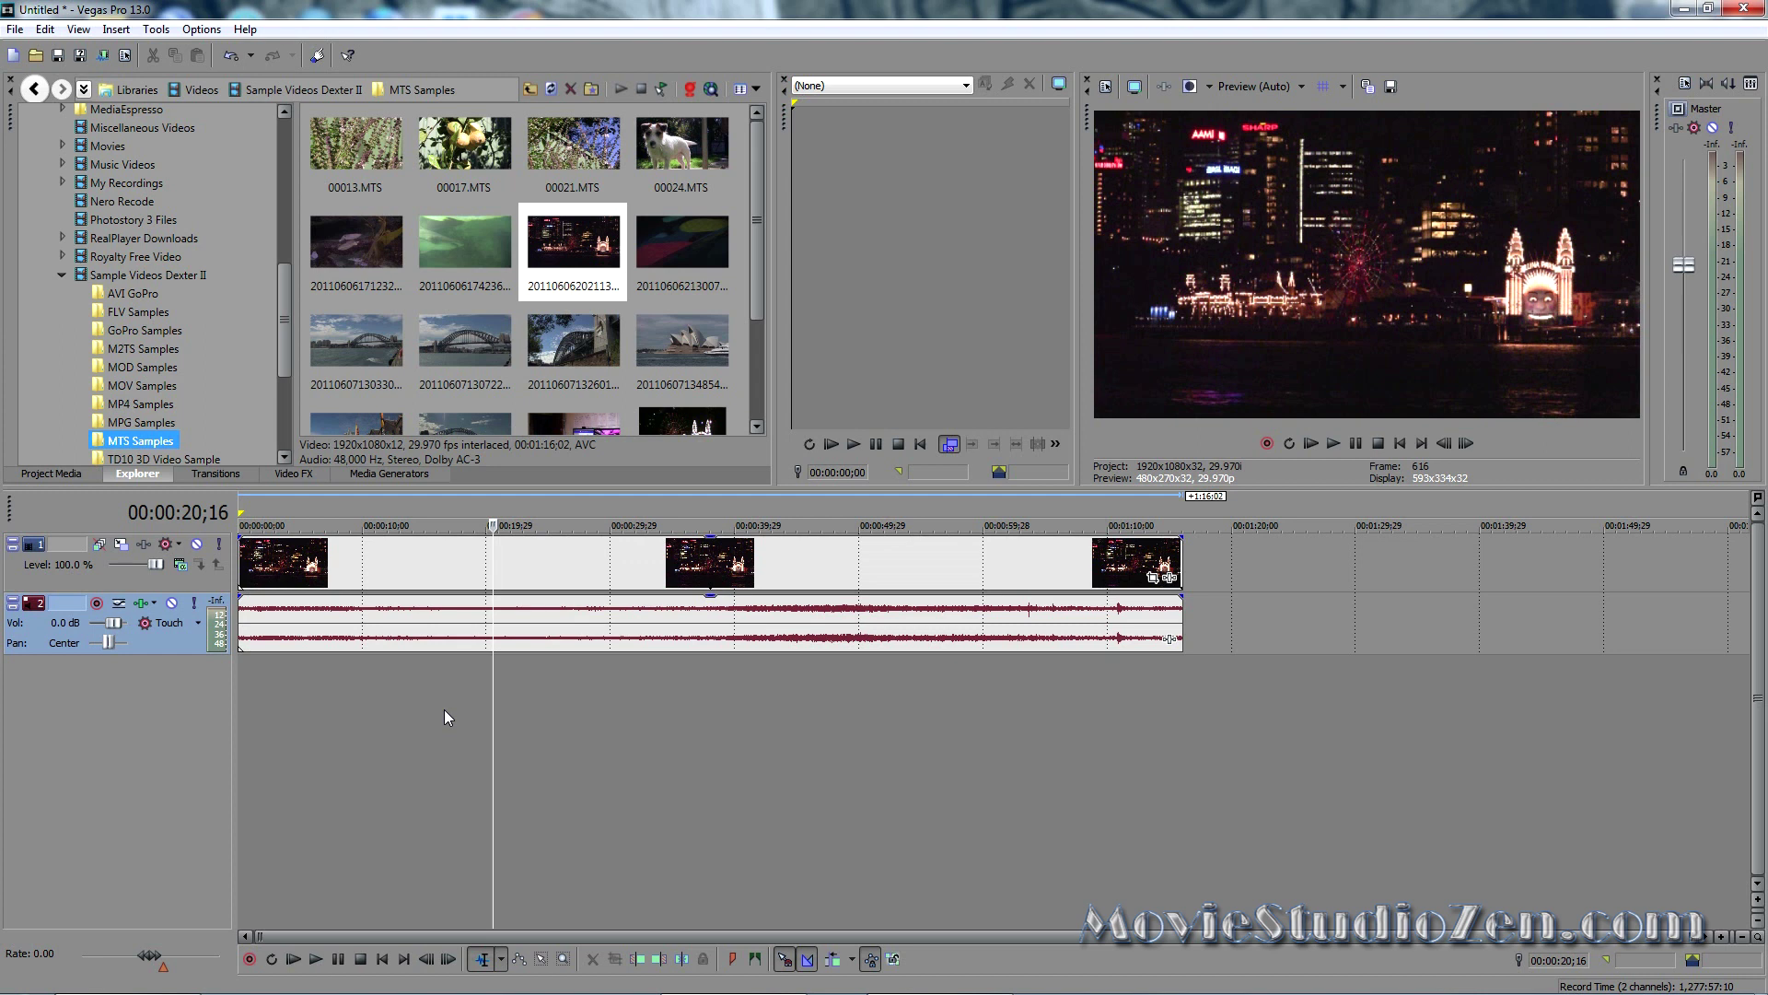
{"action": "left_click", "coordinate": [14, 29]}
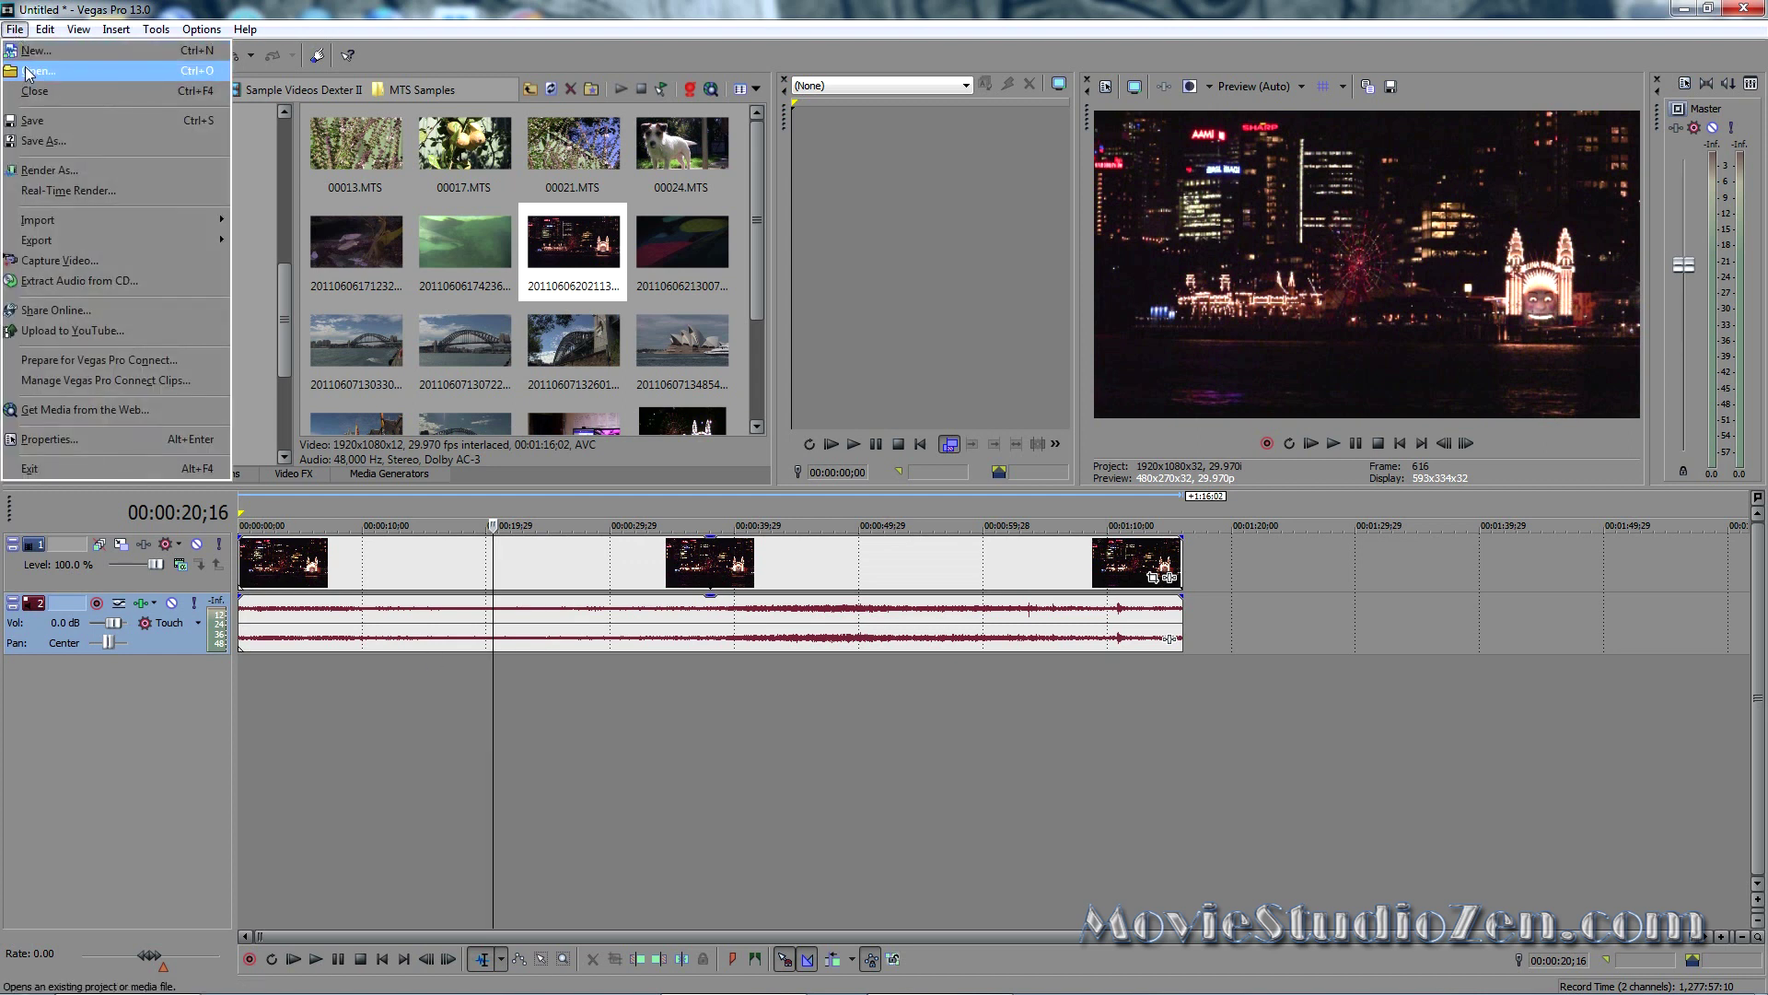
{"action": "left_click", "coordinate": [32, 141]}
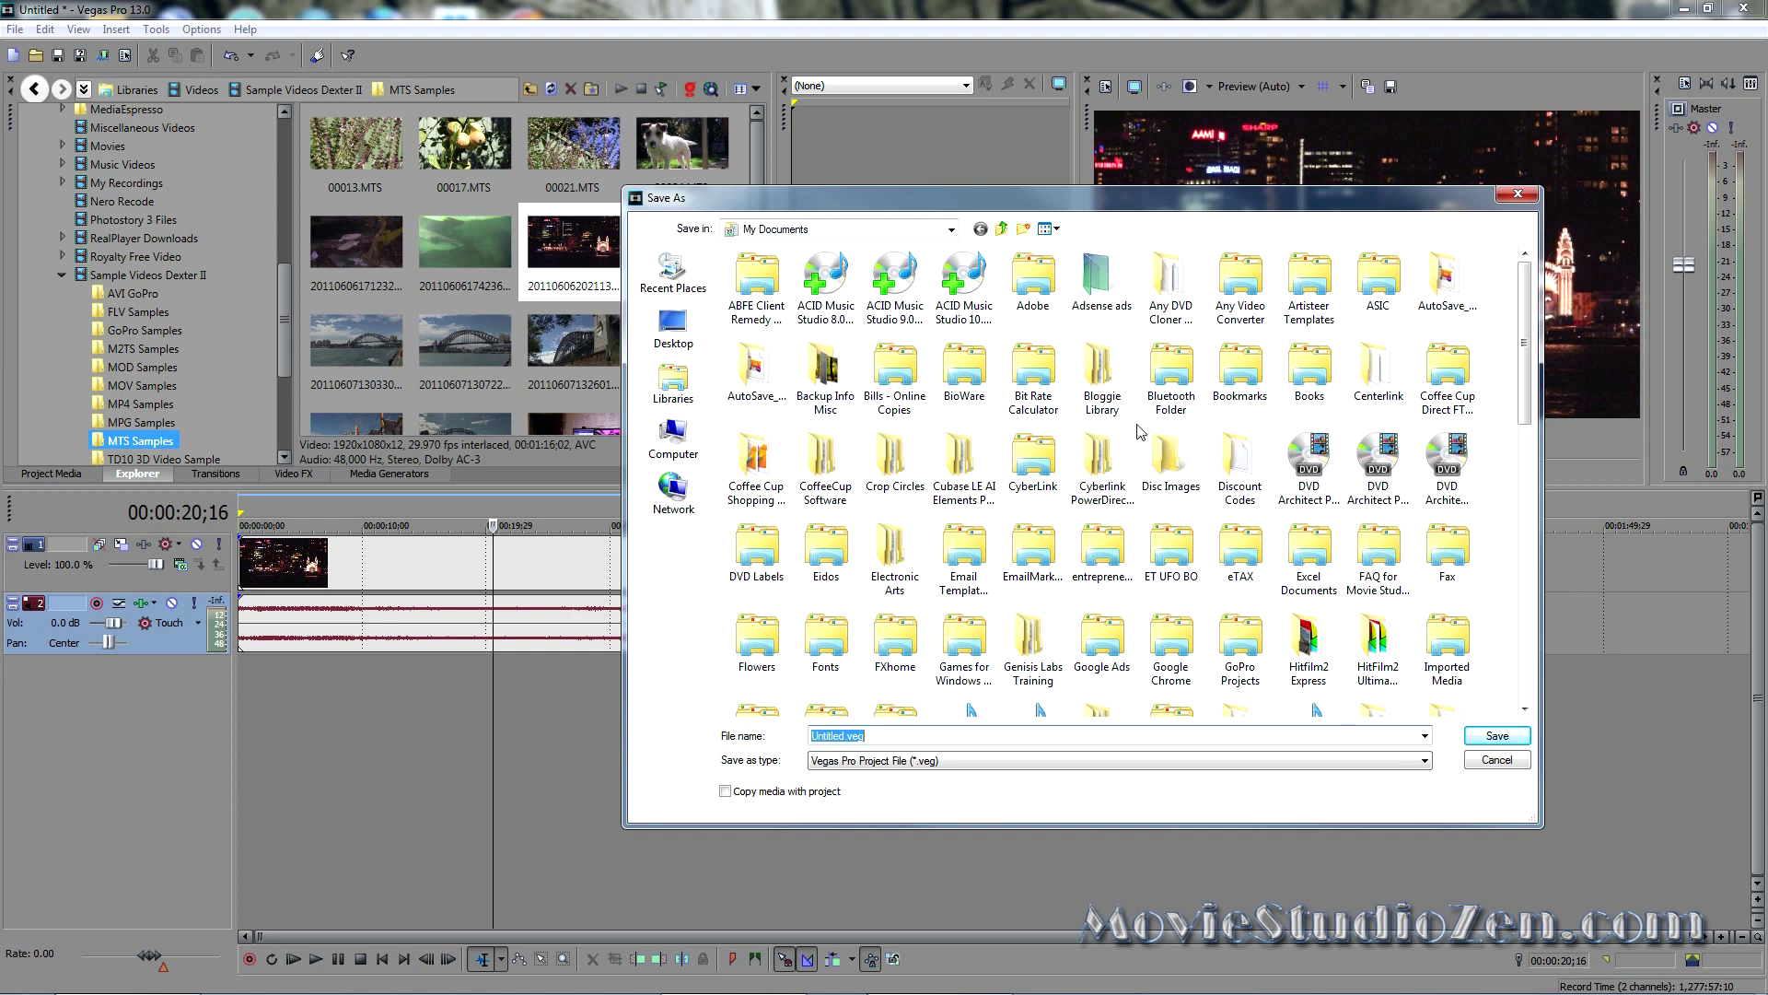
{"action": "left_click_drag", "start_coordinate": [1524, 310], "coordinate": [1543, 584]}
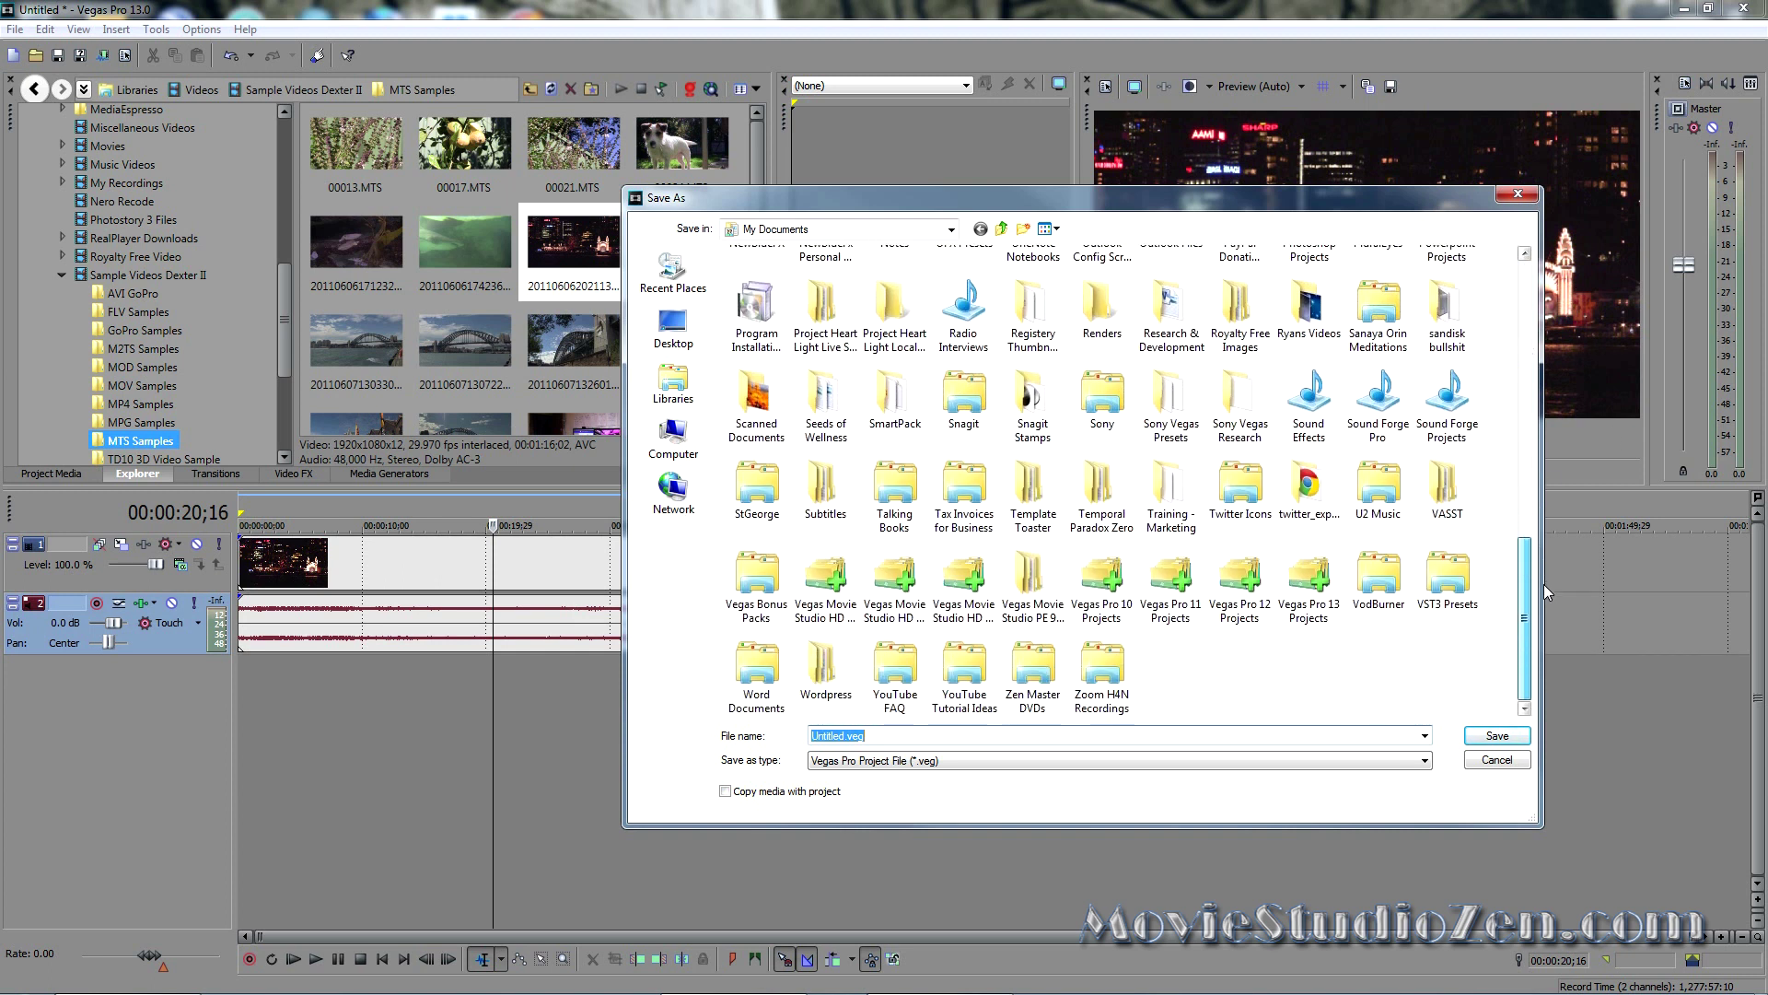
{"action": "left_click", "coordinate": [1317, 589]}
{"action": "double_click", "coordinate": [1317, 599]}
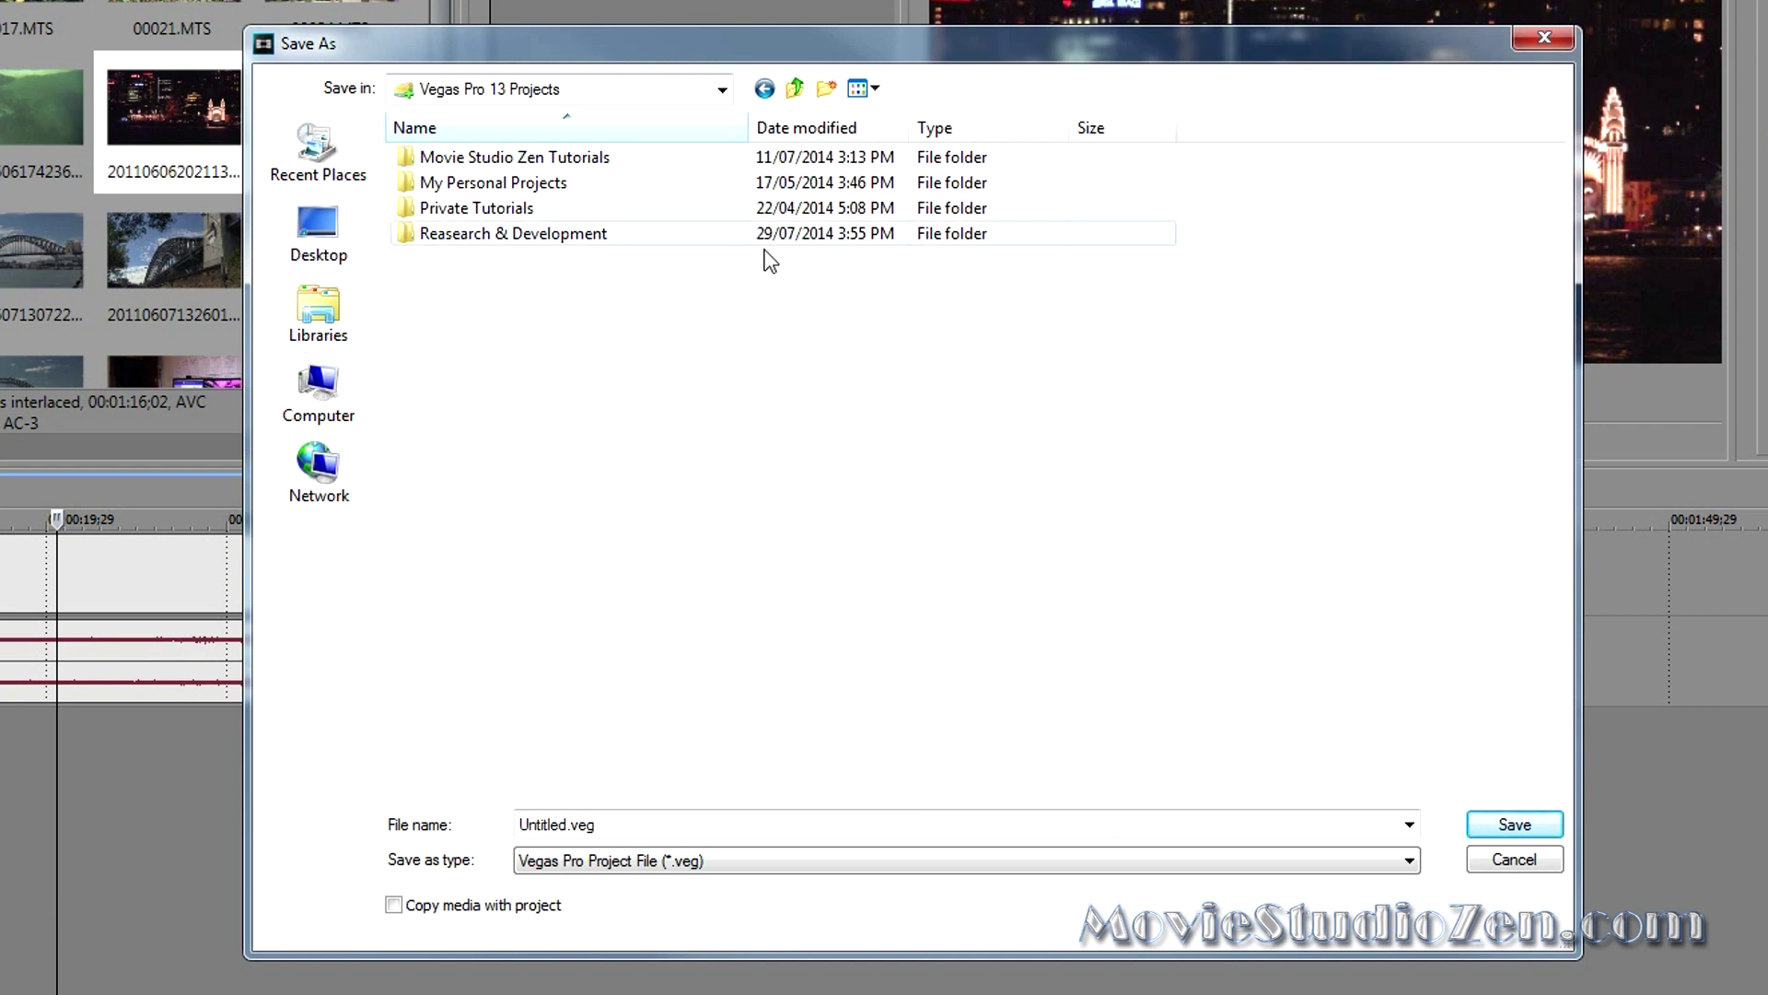
Step: Create a new folder named DVDS and go into it
{"action": "left_click", "coordinate": [827, 88]}
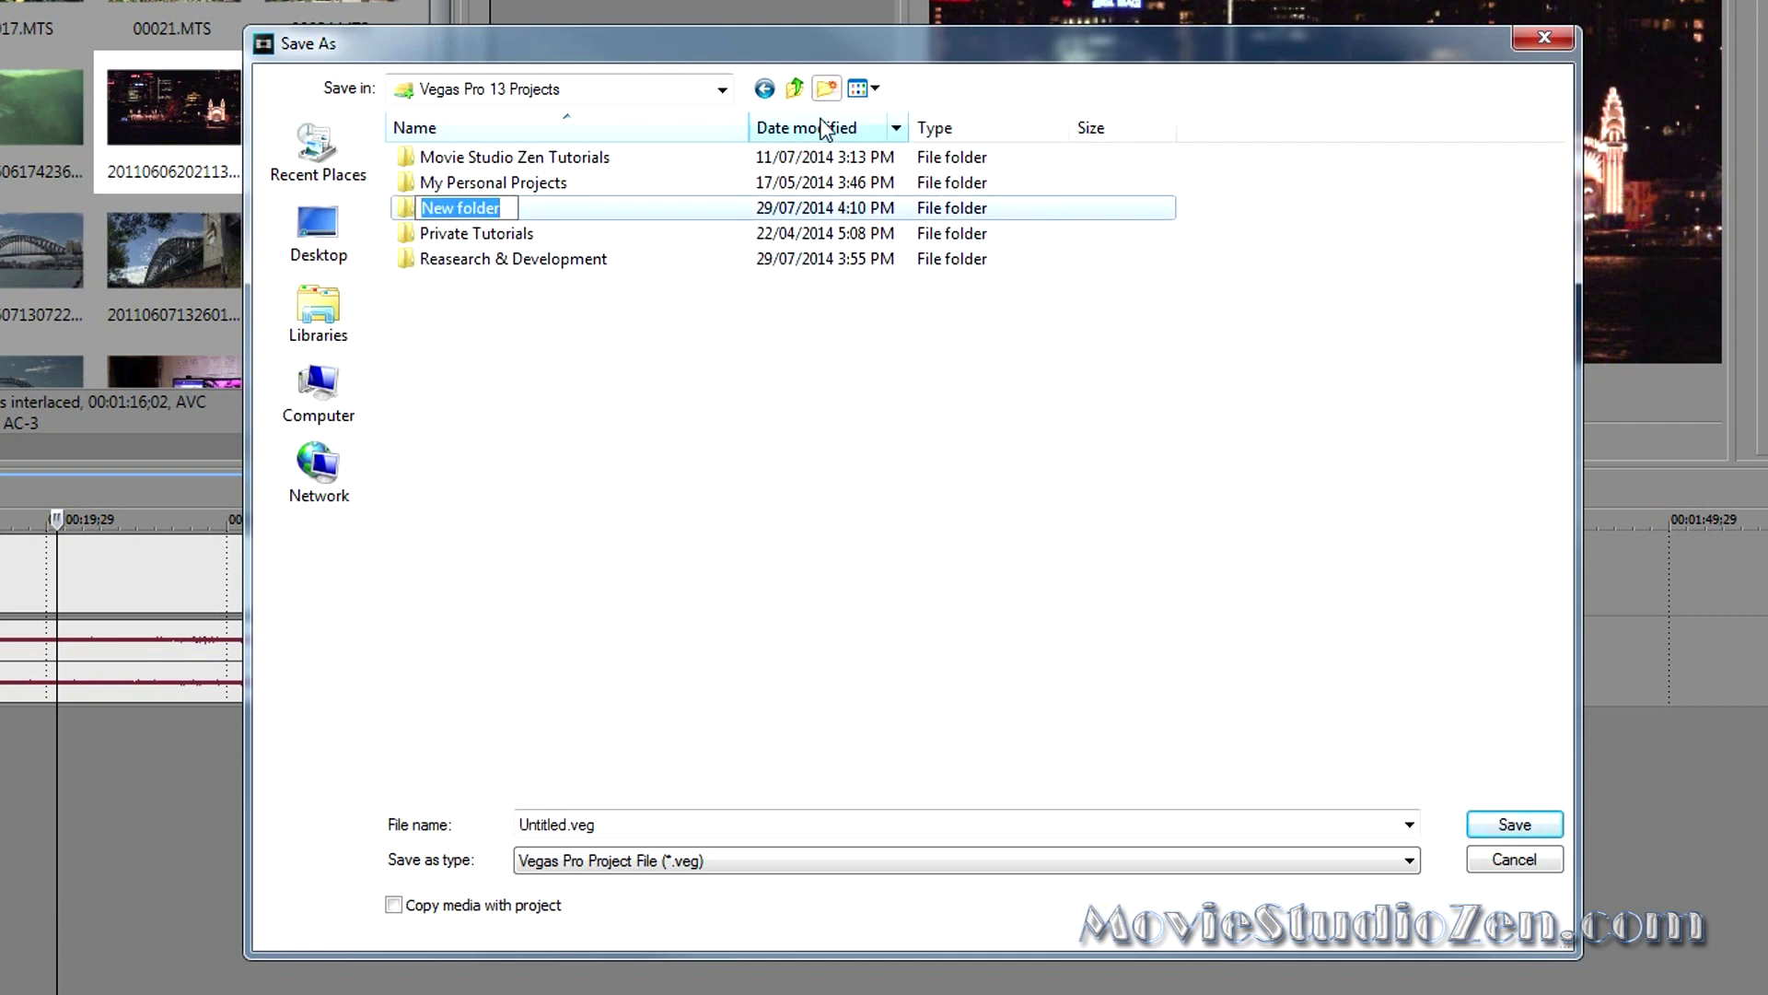
{"action": "type", "text": "DVDS"}
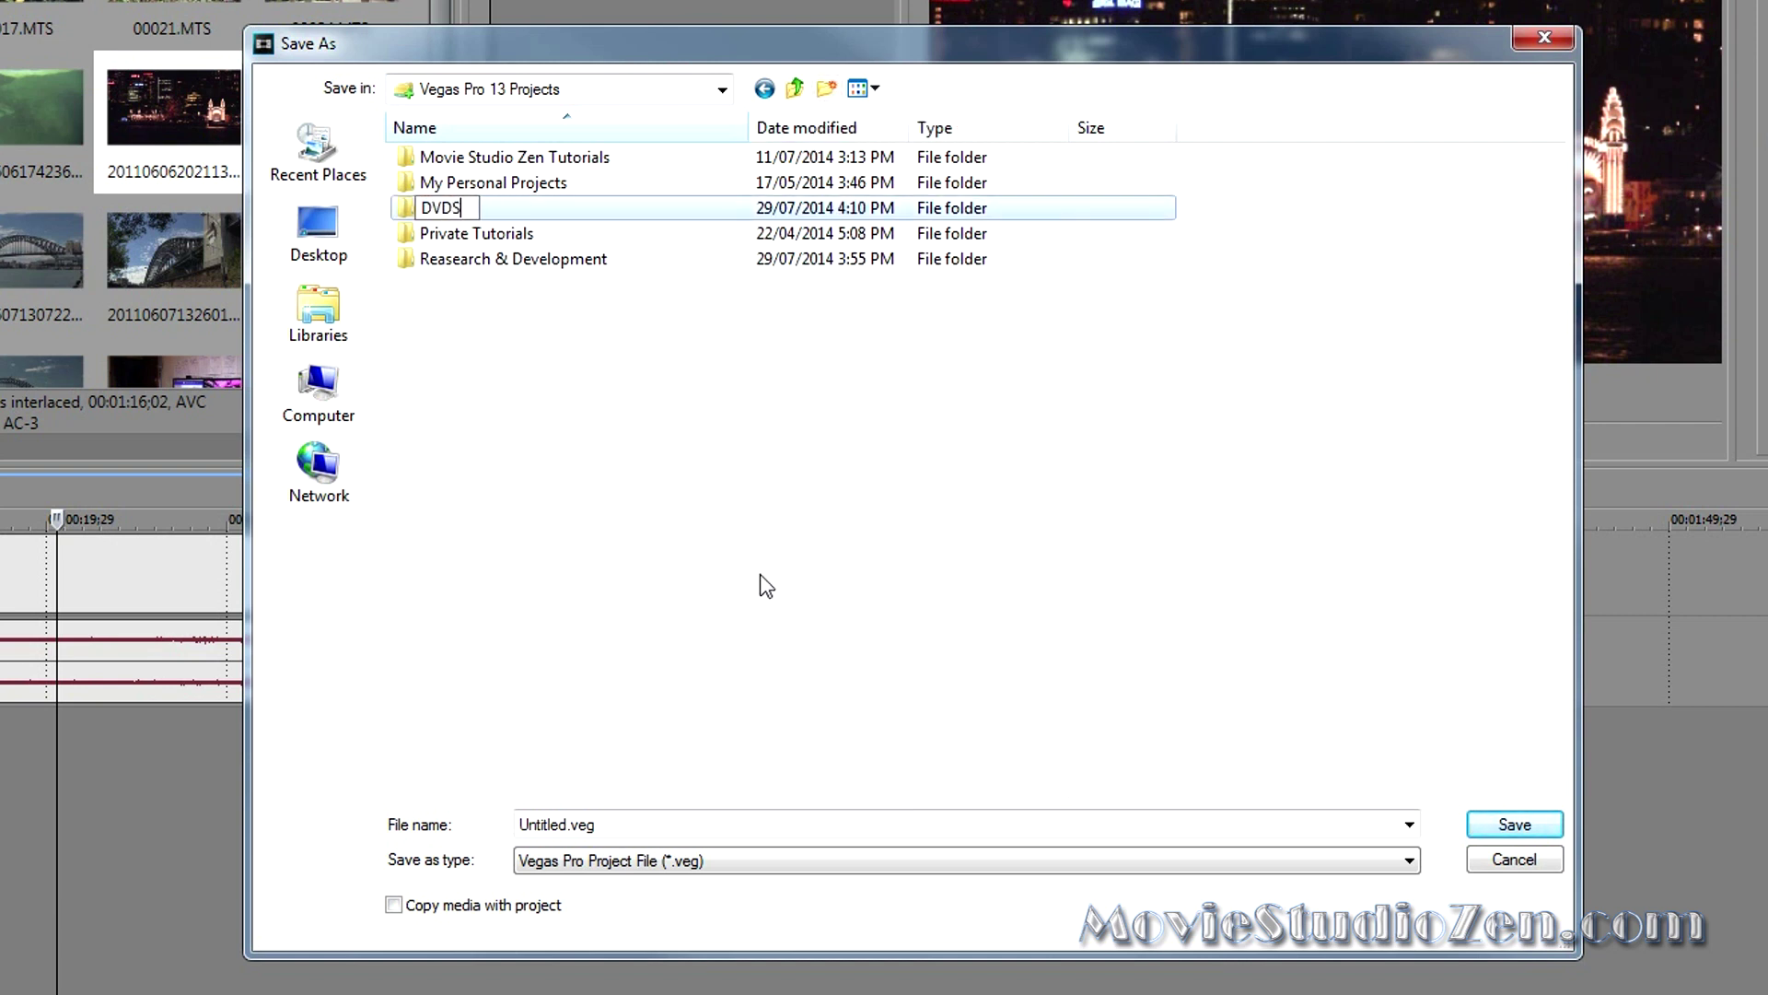
{"action": "key", "text": "Return"}
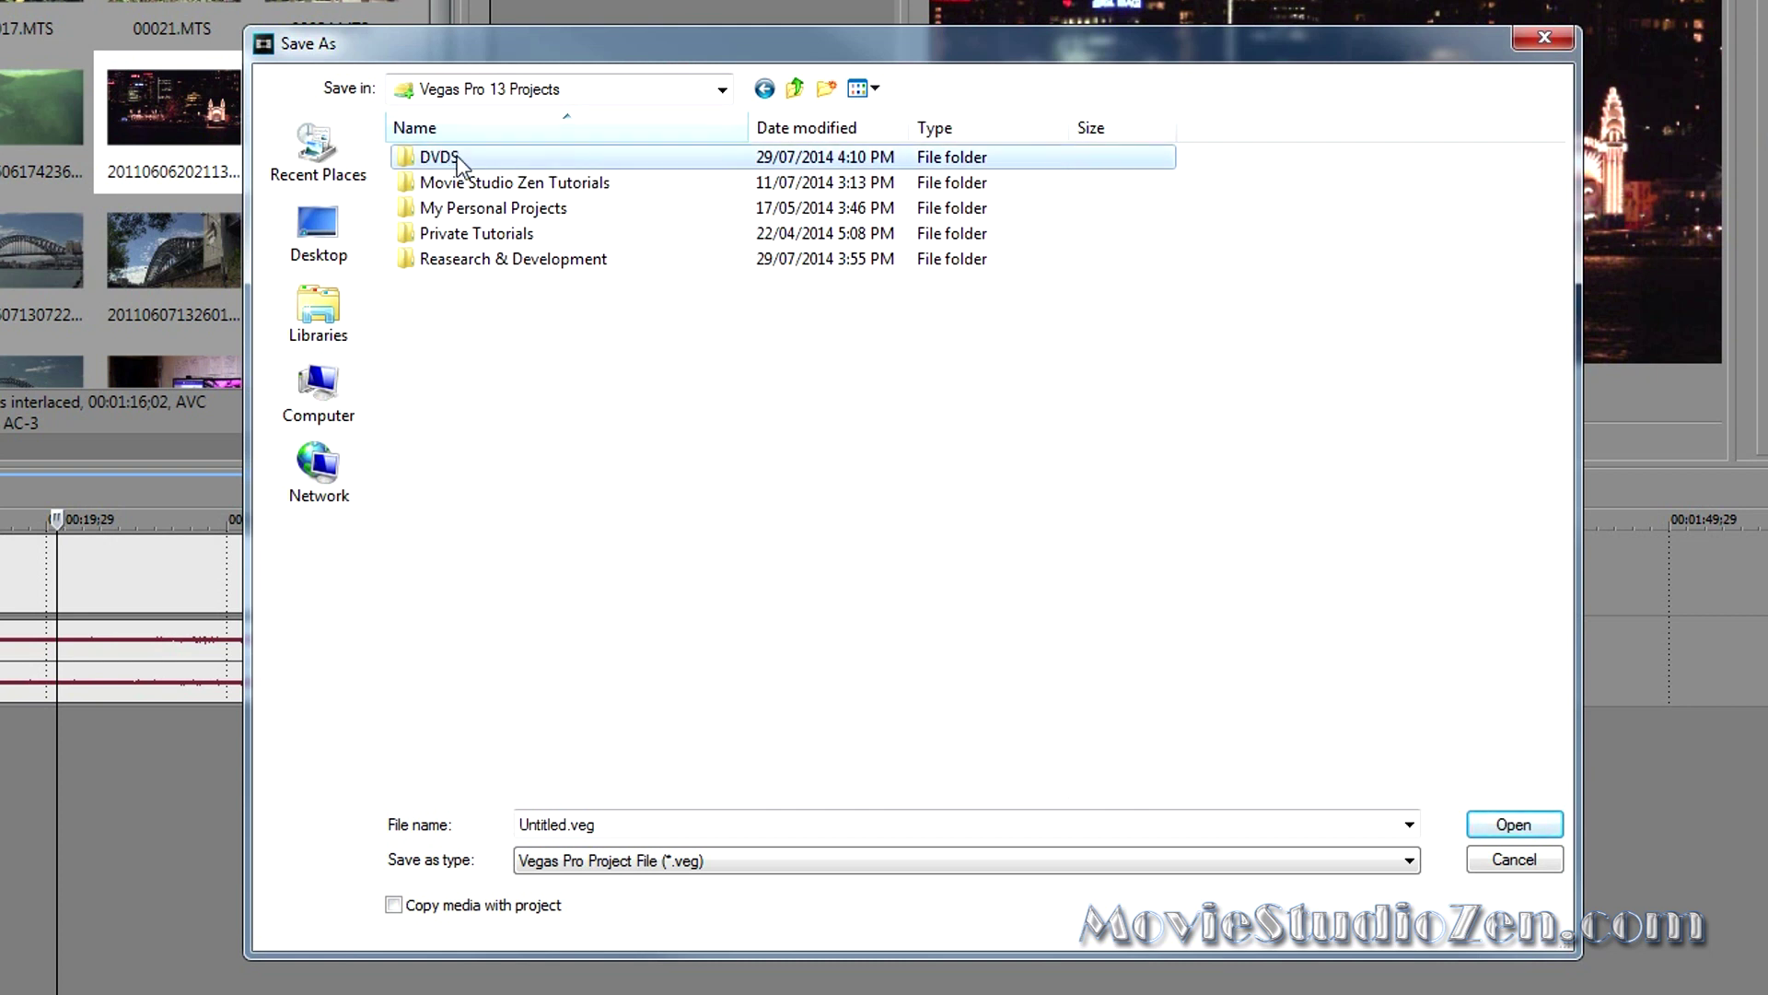
{"action": "double_click", "coordinate": [461, 161]}
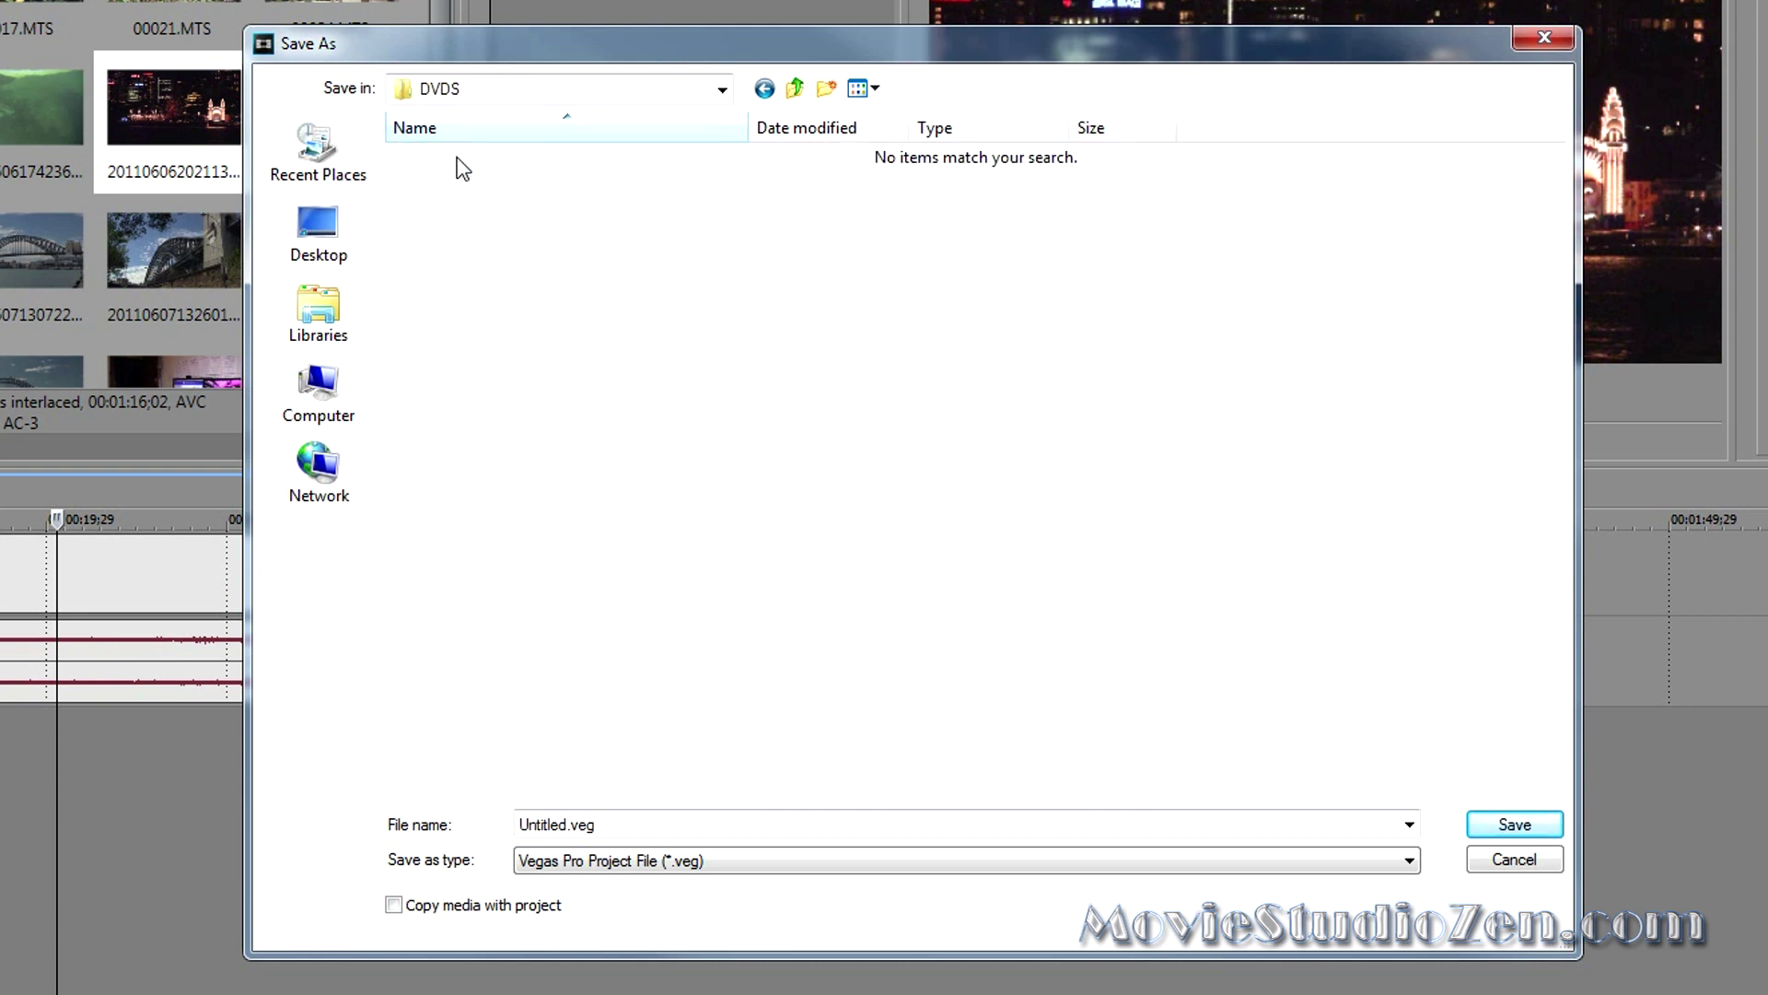
Step: Create a Basic DVD-1 folder inside DVDS and go into it
{"action": "left_click", "coordinate": [827, 89]}
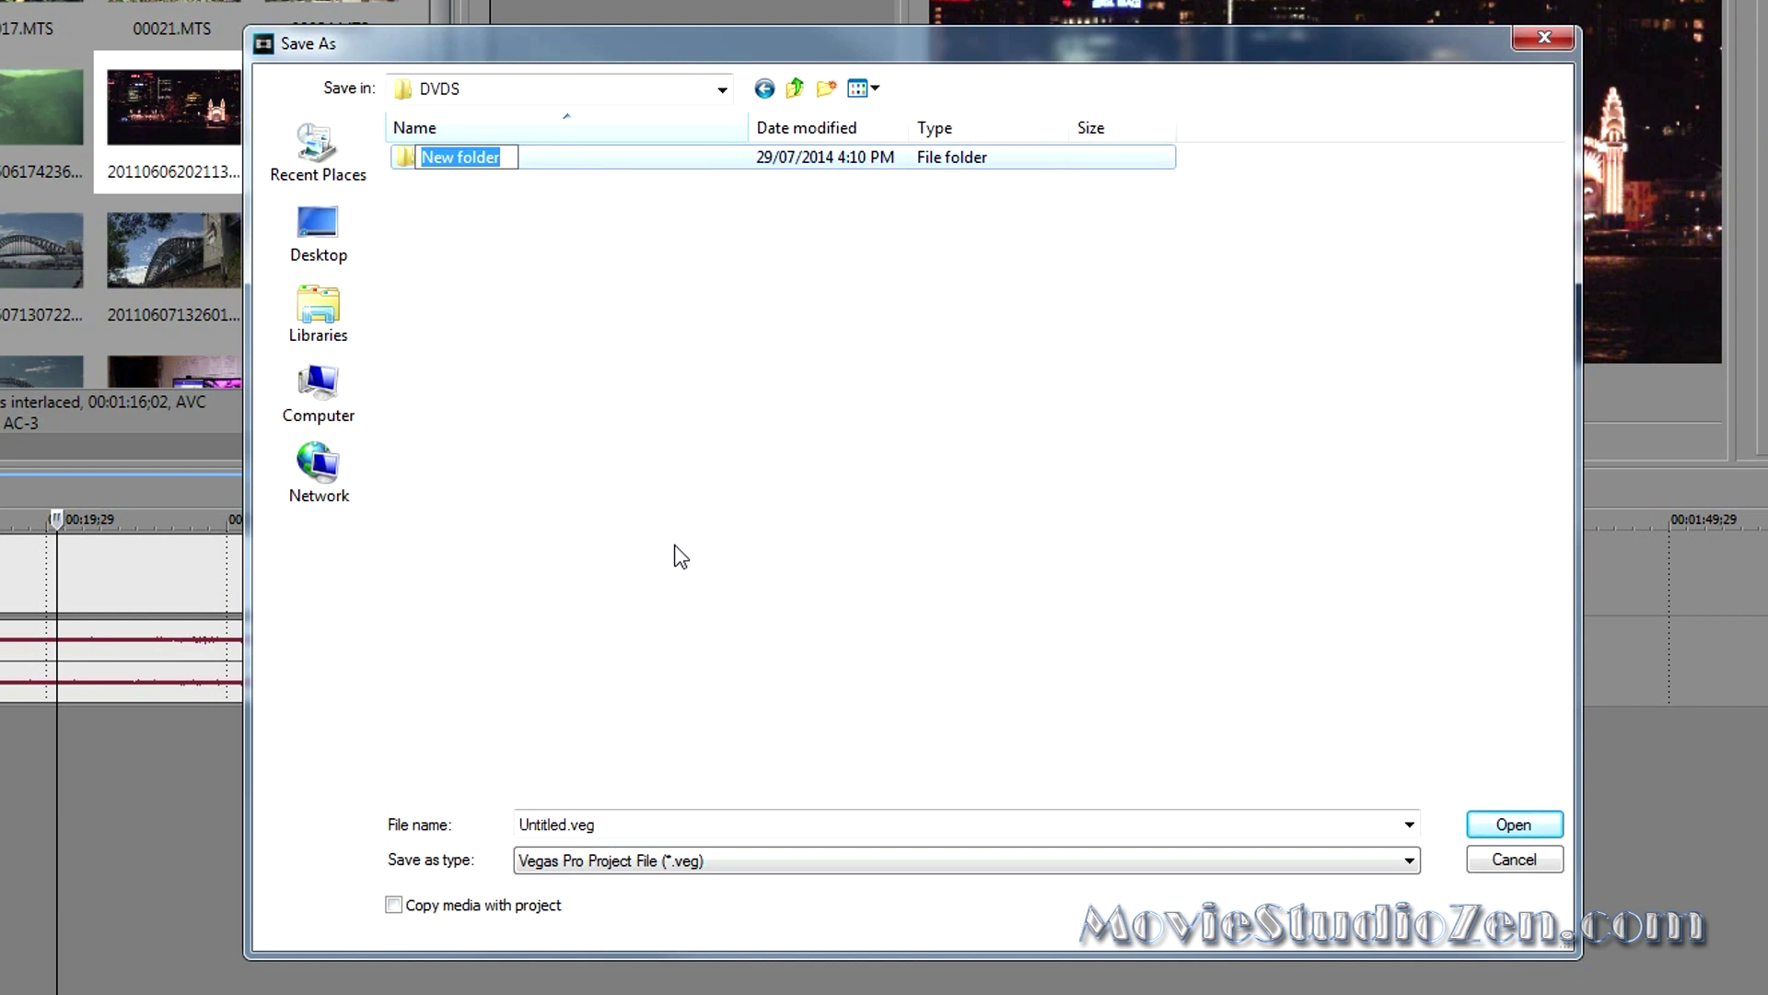
{"action": "type", "text": "Basci"}
{"action": "key", "text": "BackSpace"}
{"action": "key", "text": "BackSpace"}
{"action": "key", "text": "BackSpace"}
{"action": "type", "text": "ic DVD-1"}
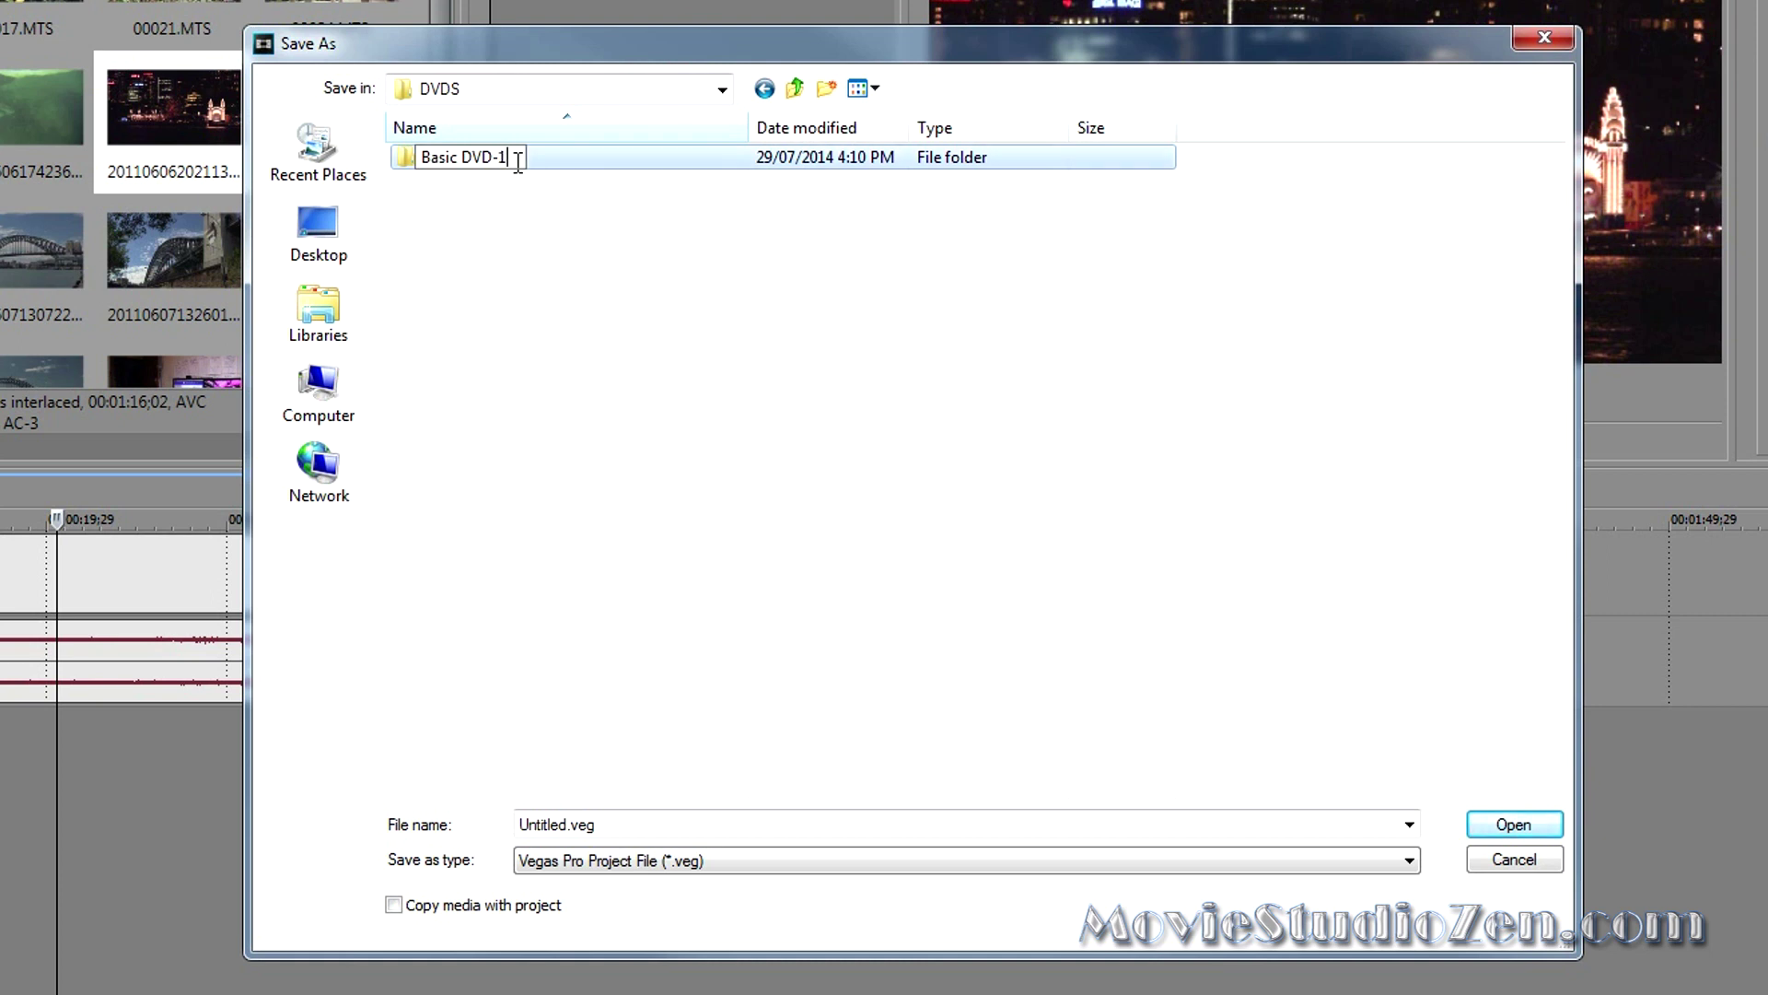
{"action": "left_click_drag", "start_coordinate": [513, 158], "coordinate": [362, 166]}
{"action": "key", "text": "ctrl+c"}
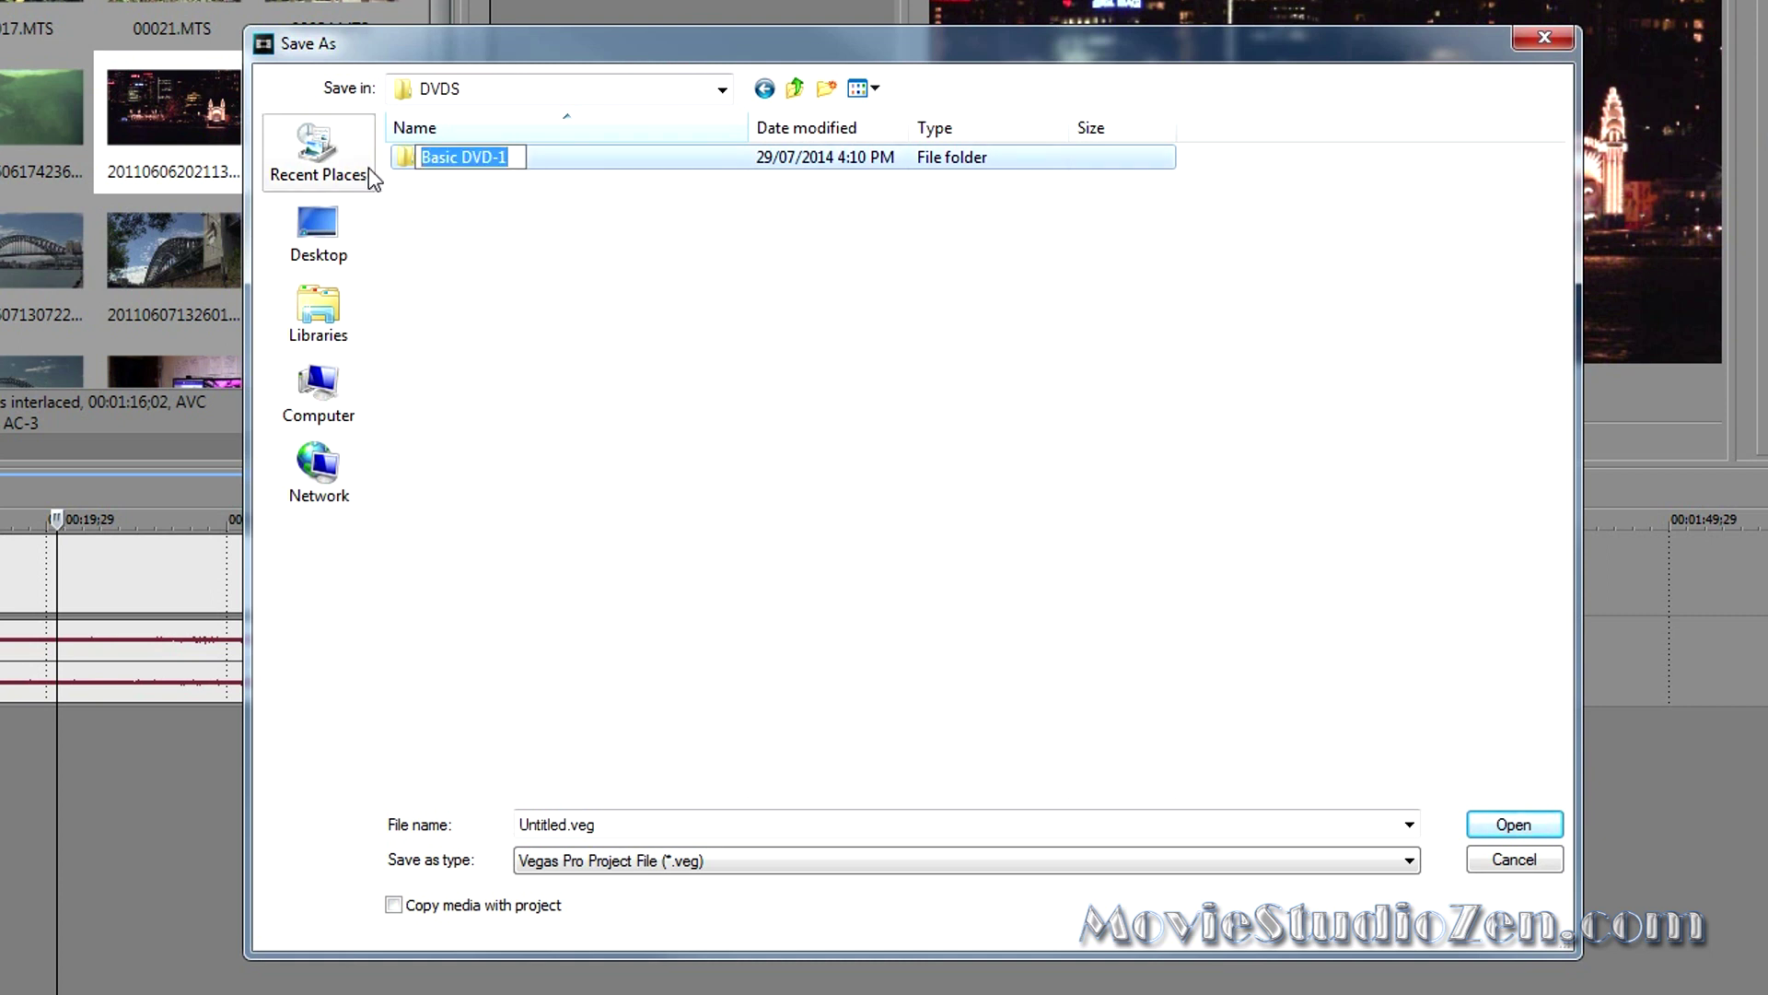
{"action": "left_click", "coordinate": [503, 267]}
{"action": "double_click", "coordinate": [463, 162]}
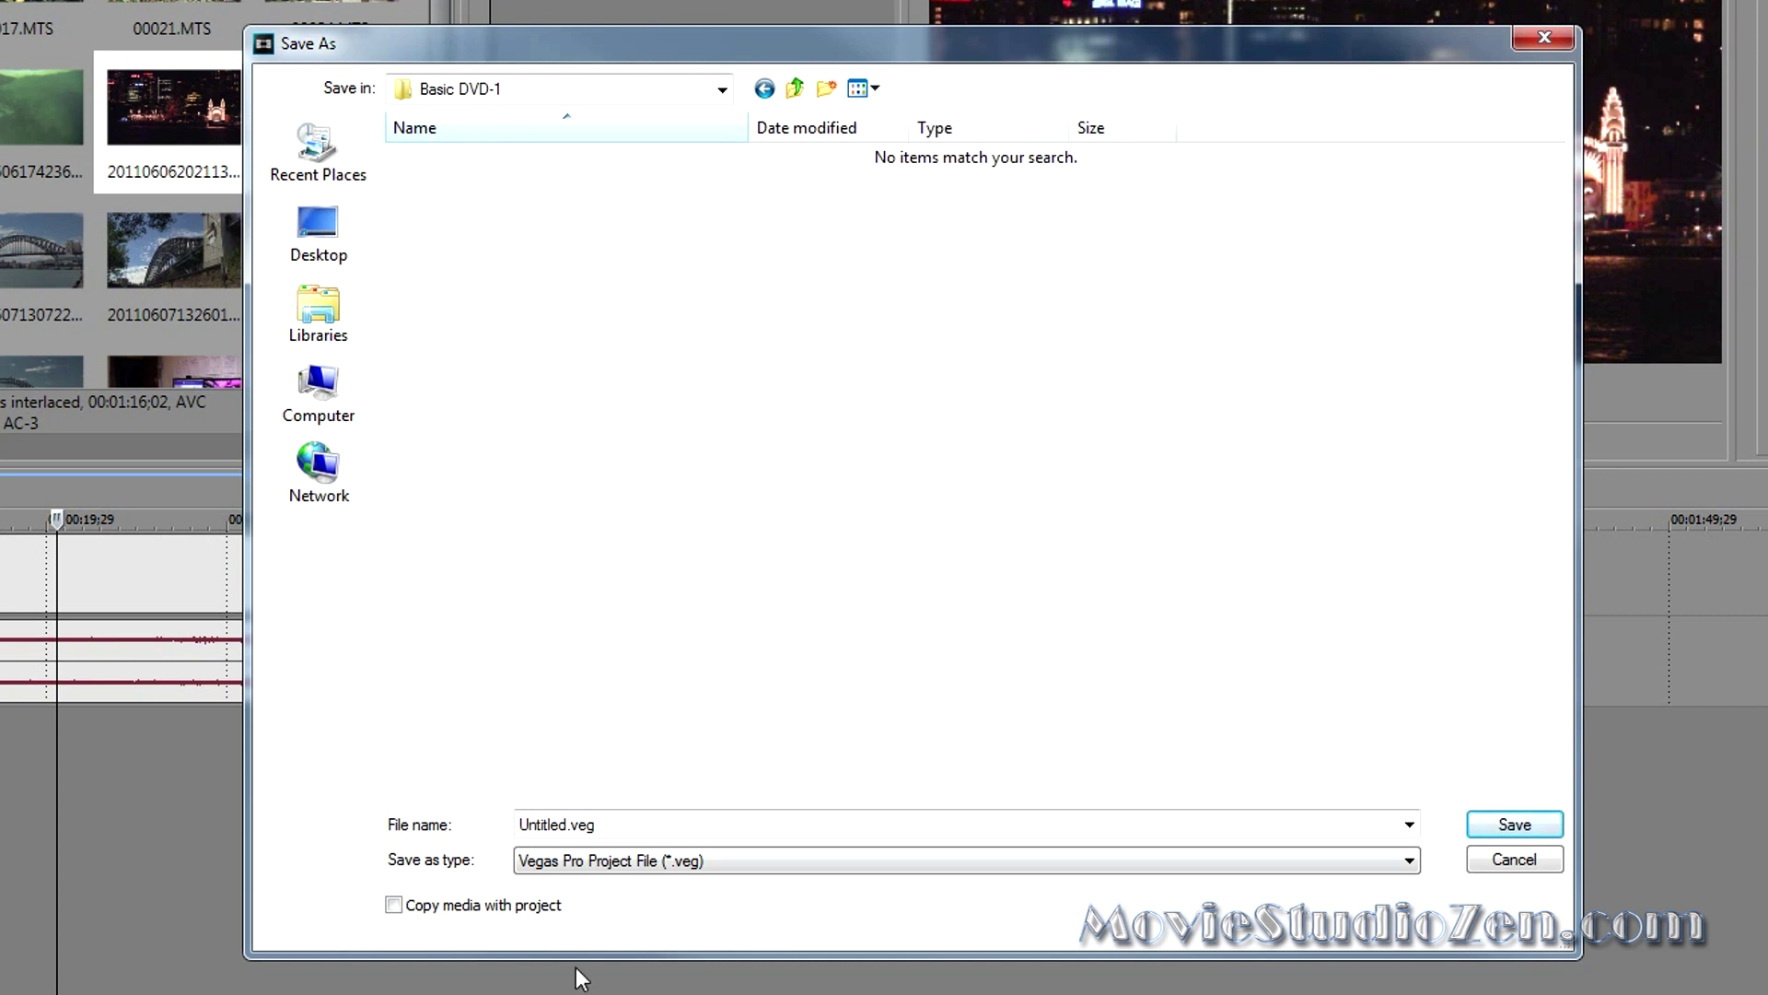
Step: Save the project with the file name Basic DVD-1
{"action": "double_click", "coordinate": [627, 823]}
{"action": "key", "text": "ctrl+v"}
{"action": "left_click", "coordinate": [1496, 835]}
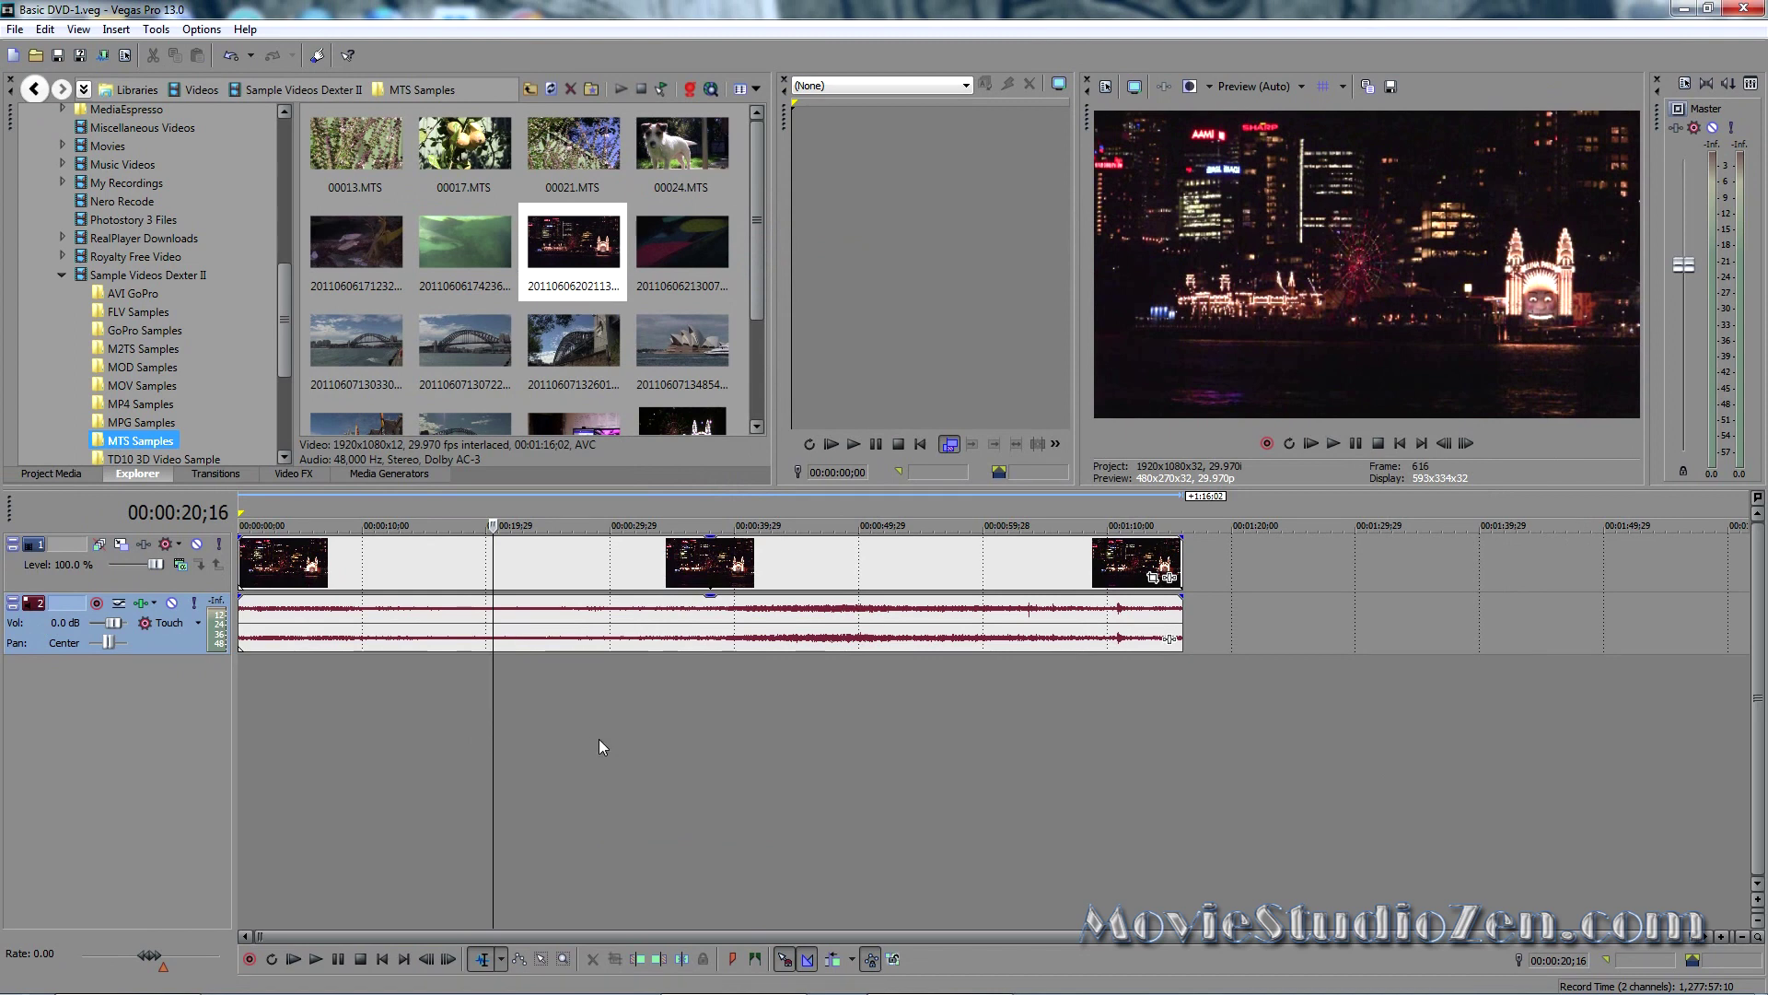
Step: Launch Tools > Burn Disc > DVD and reposition the Burn DVD dialog
{"action": "left_click", "coordinate": [156, 28]}
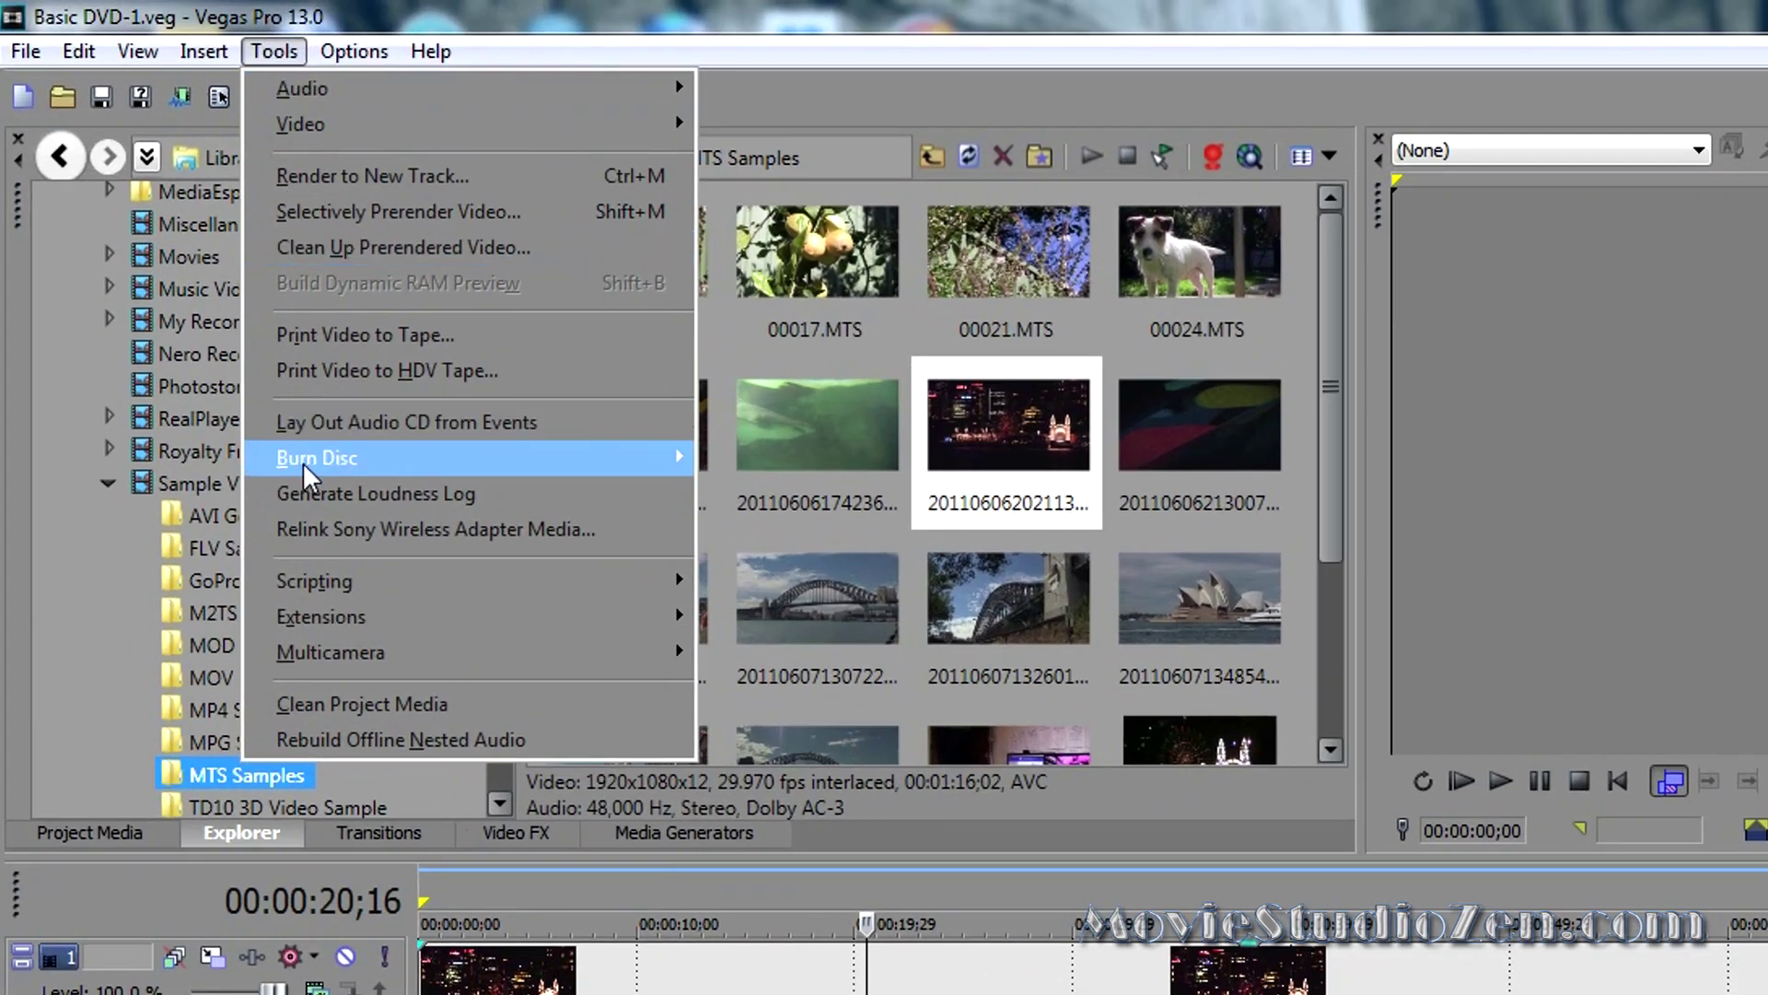
{"action": "mouse_move", "coordinate": [268, 407]}
{"action": "left_click", "coordinate": [783, 529]}
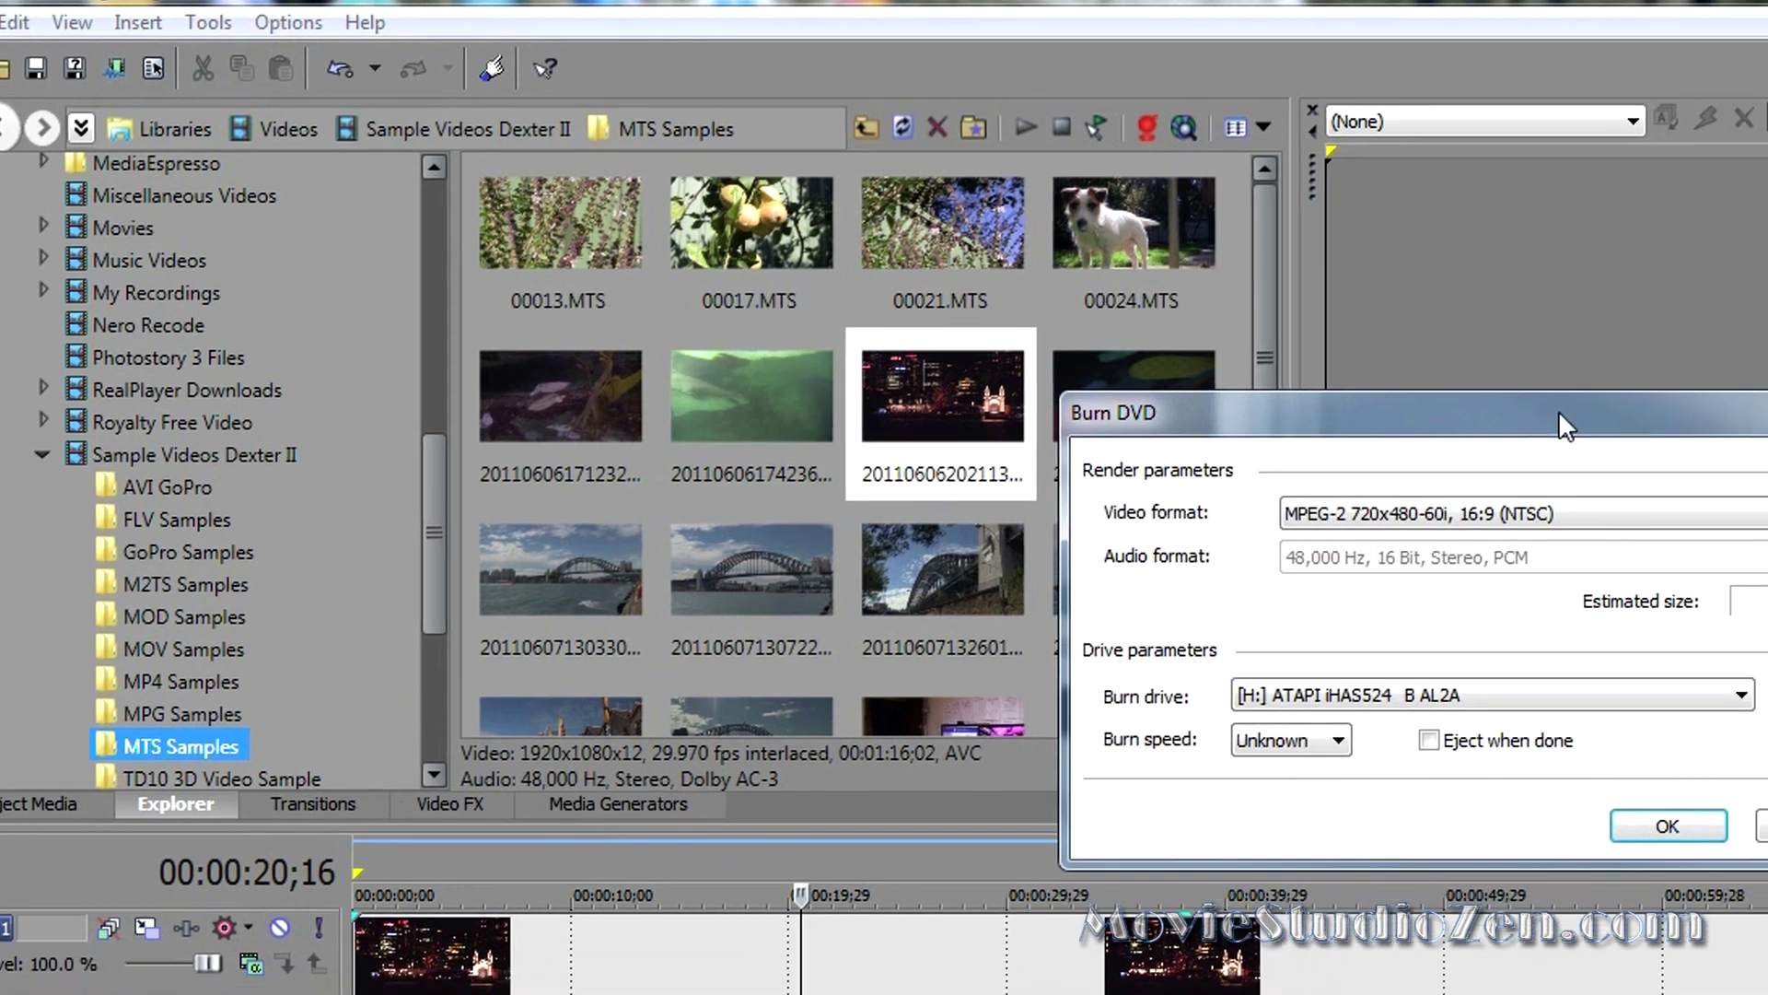
{"action": "left_click_drag", "start_coordinate": [1614, 421], "coordinate": [1185, 400]}
{"action": "left_click_drag", "start_coordinate": [949, 296], "coordinate": [1079, 309]}
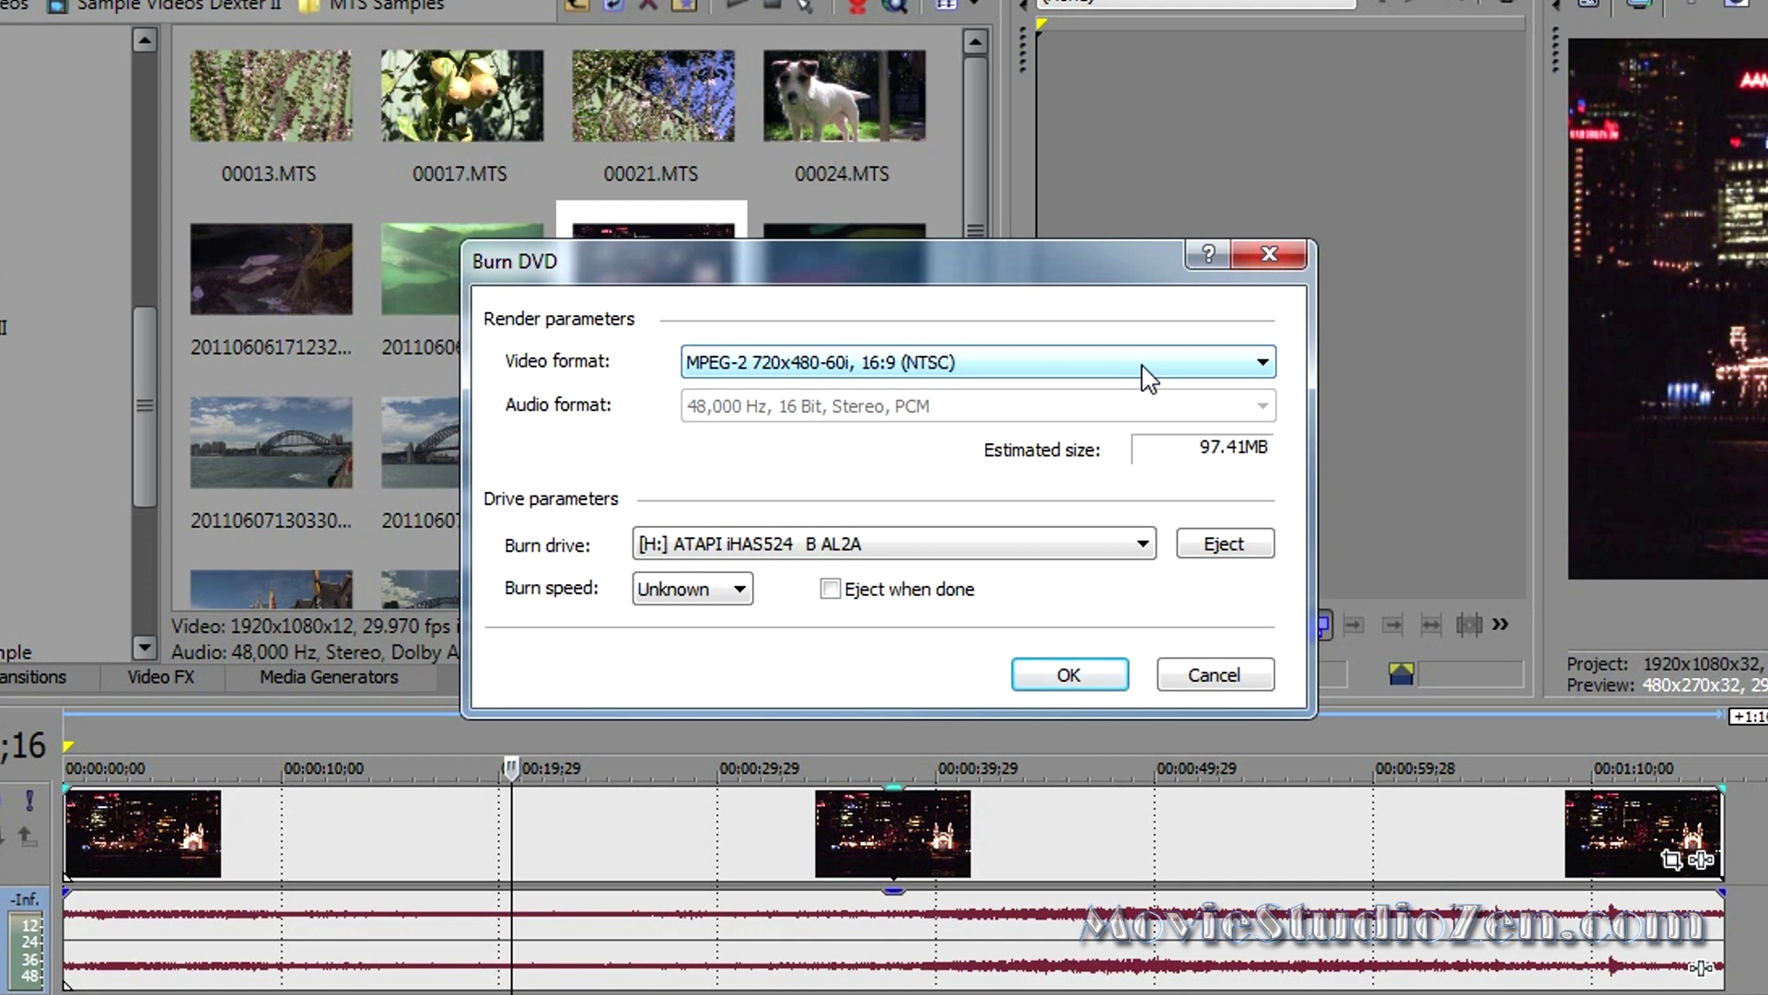
Step: Keep the MPEG-2 720x480-60i, 16:9 (NTSC) video format and cancel Burn DVD without burning
{"action": "left_click", "coordinate": [1100, 367]}
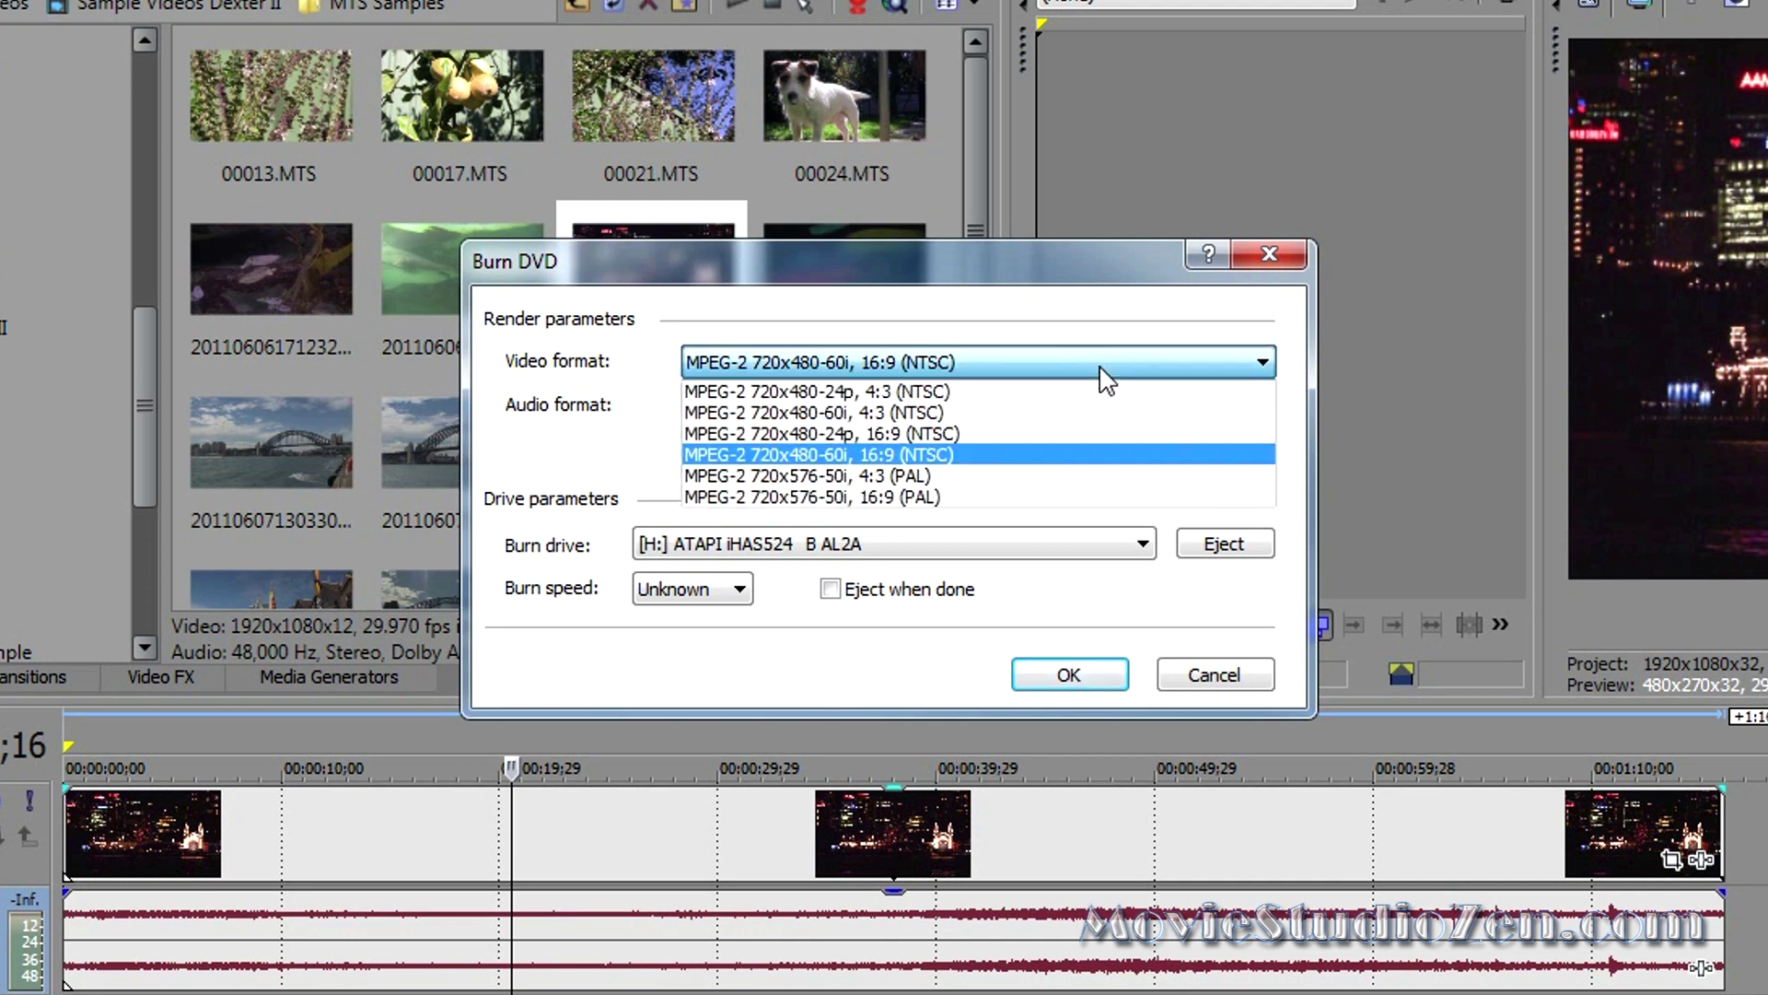
{"action": "left_click", "coordinate": [1100, 368]}
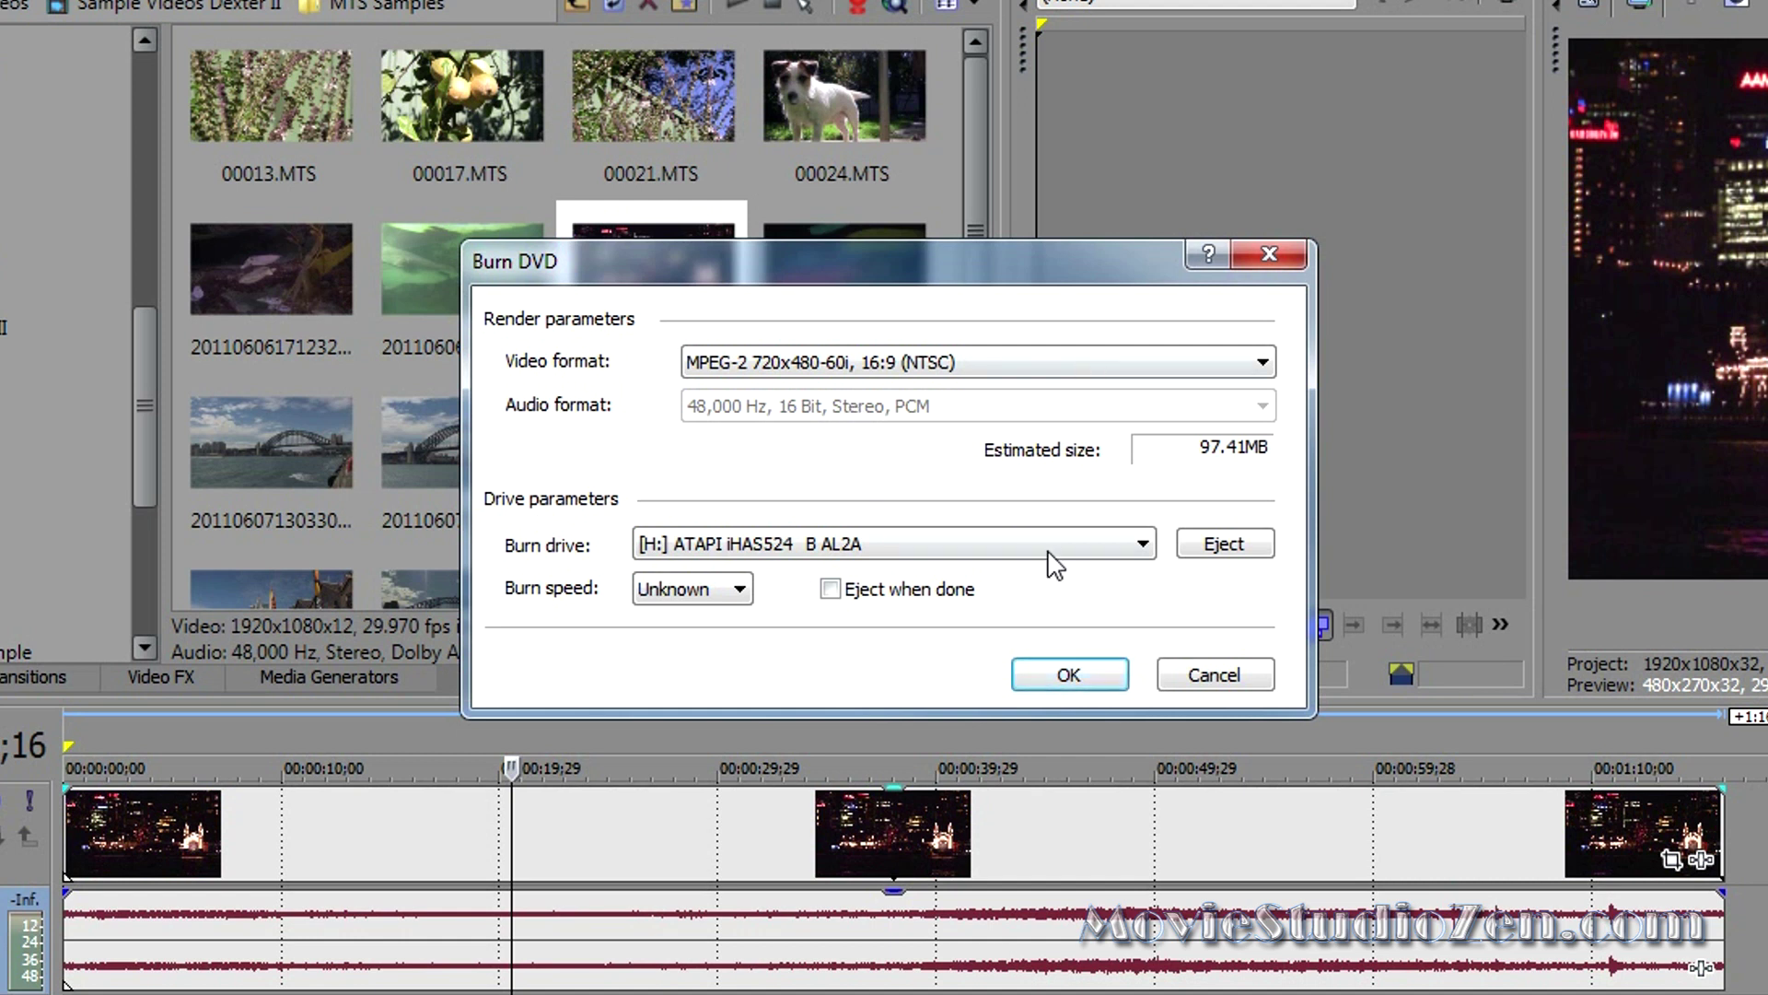
{"action": "left_click", "coordinate": [1204, 678]}
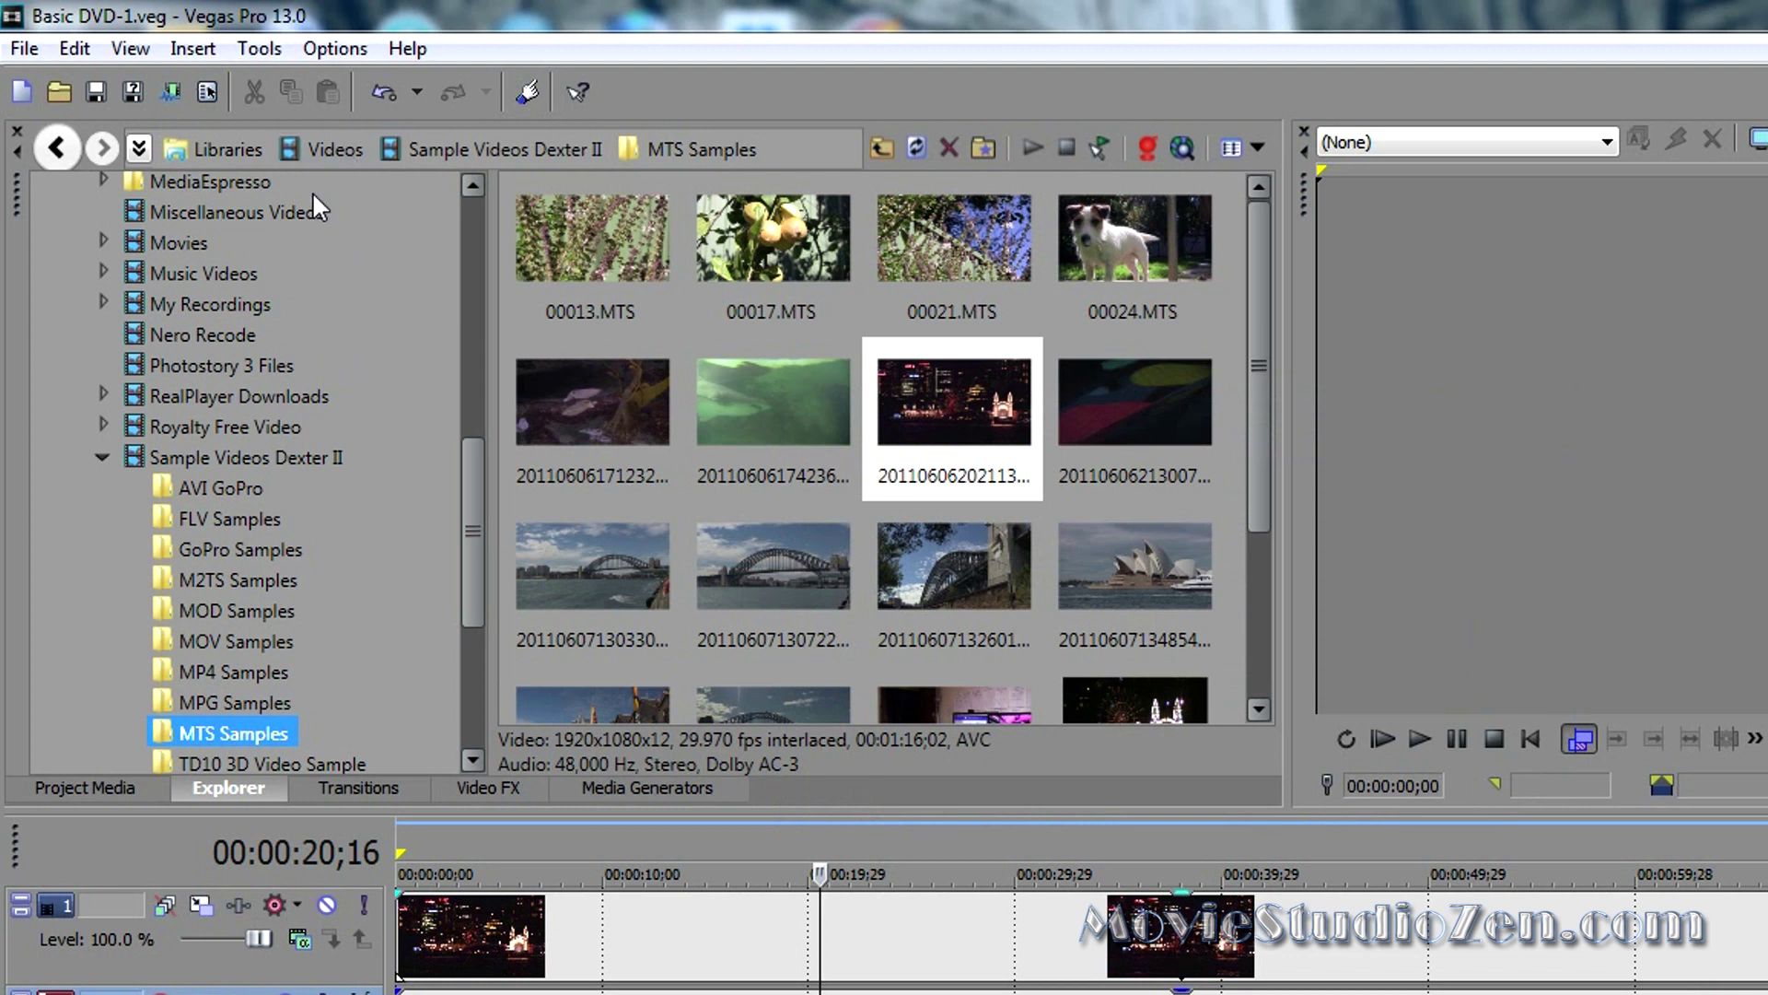
Step: Bring up Tools > Burn Disc > Blu-ray Disc and set the video format to MainConcept MPEG-2
{"action": "left_click", "coordinate": [259, 49]}
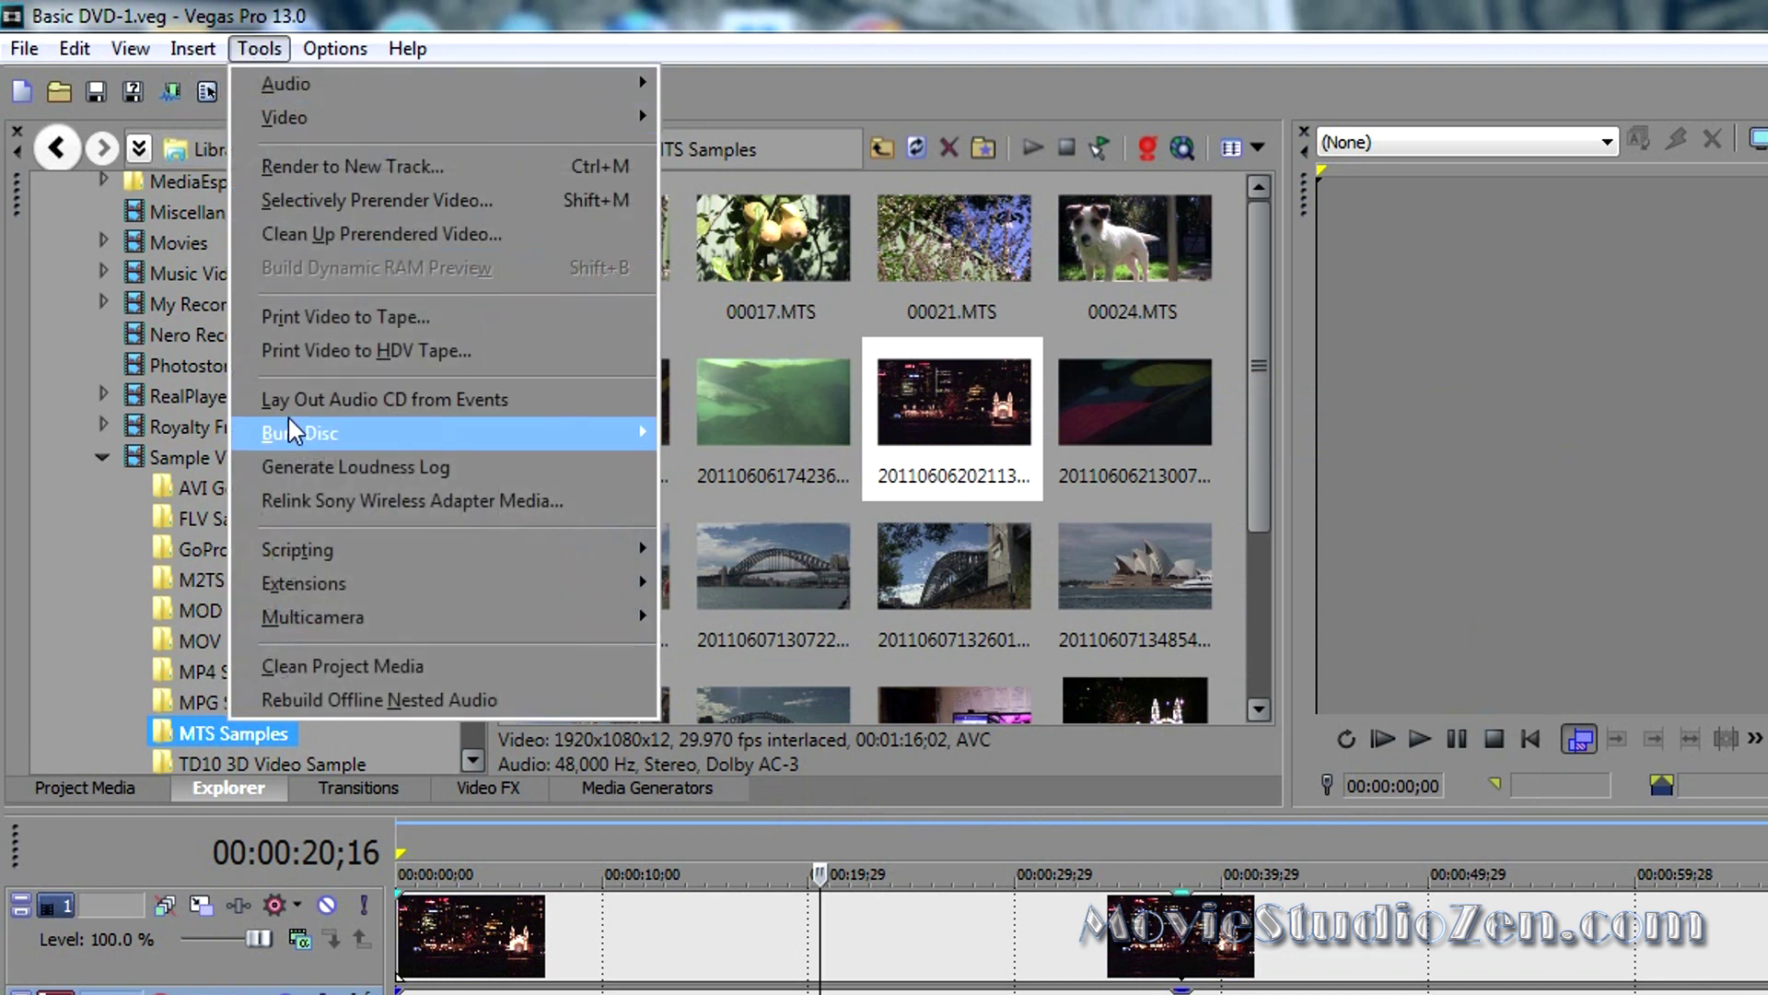
{"action": "mouse_move", "coordinate": [608, 433]}
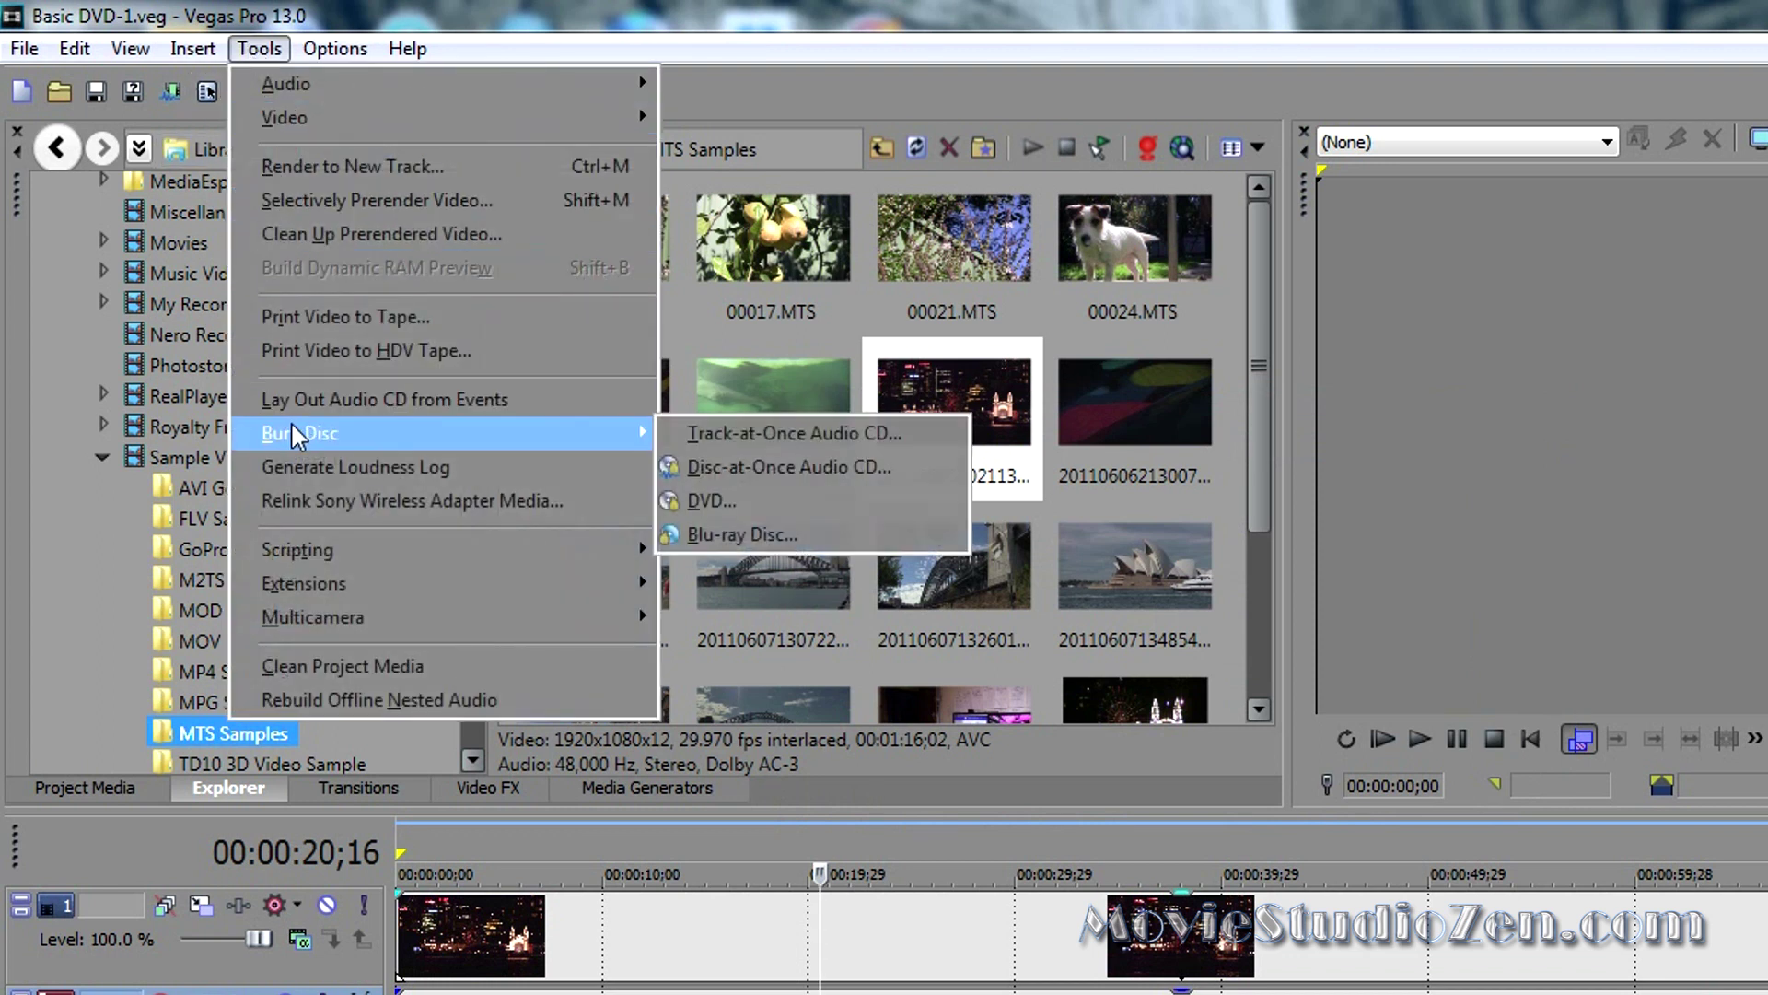
{"action": "left_click", "coordinate": [743, 535]}
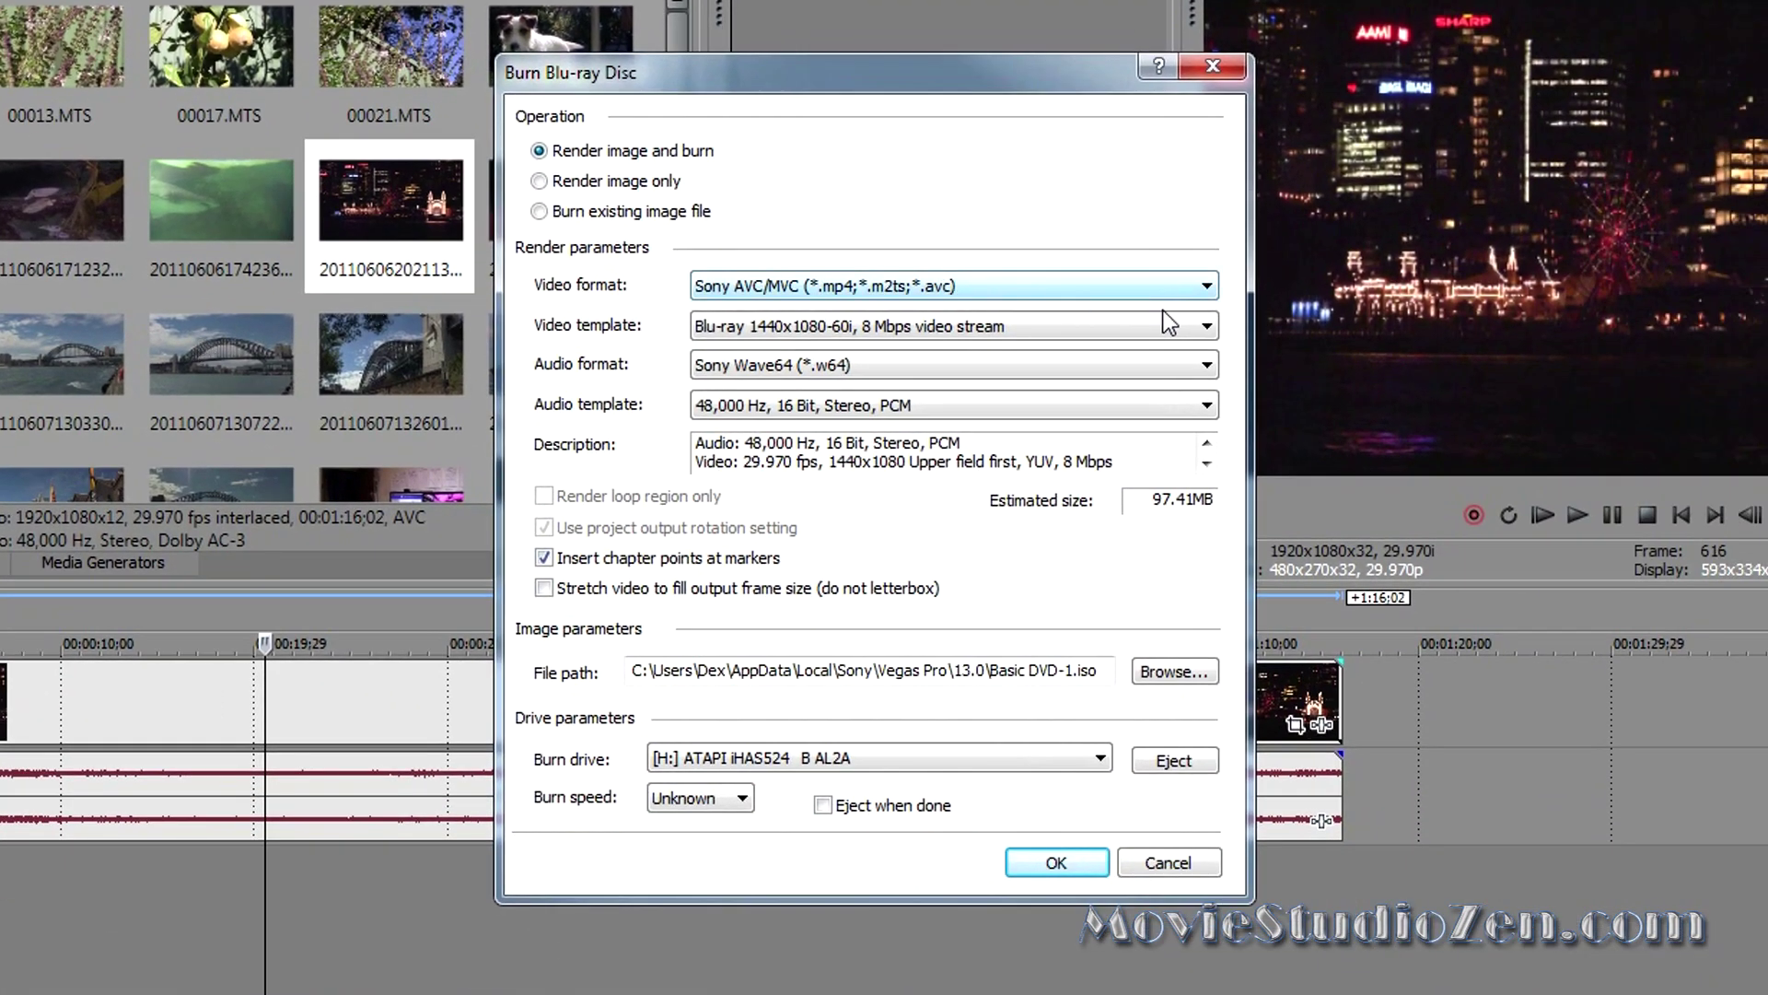
{"action": "left_click", "coordinate": [1115, 294]}
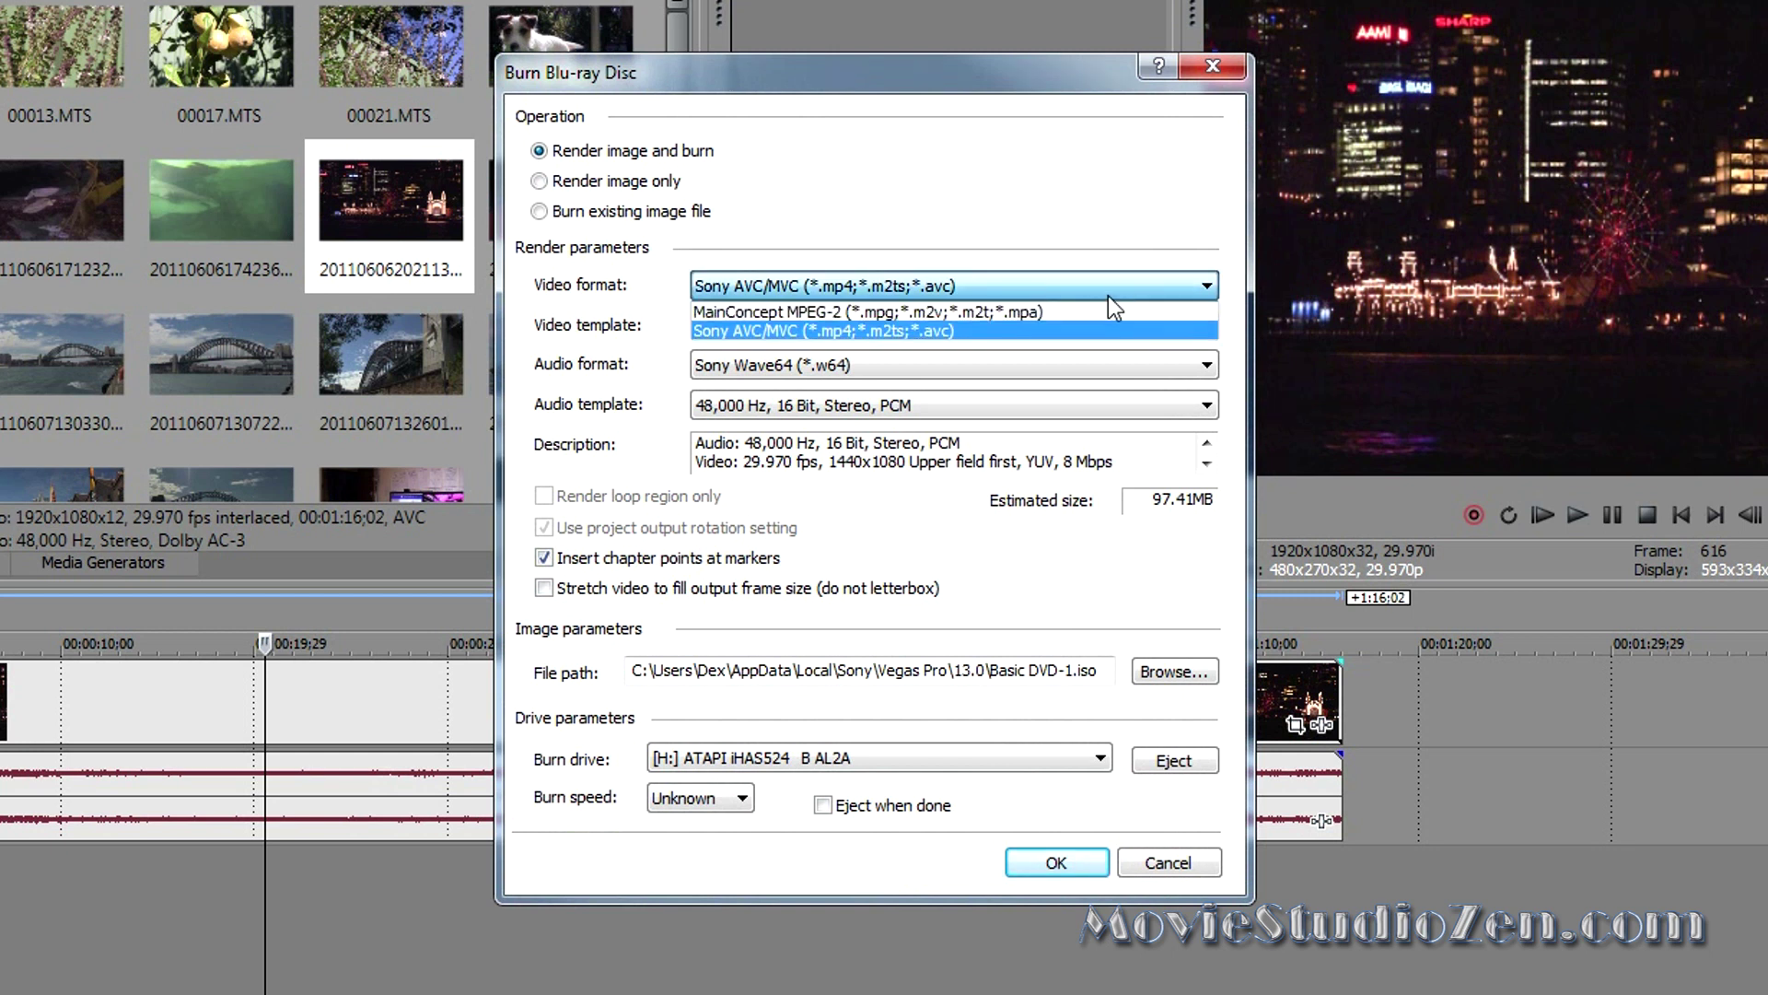
{"action": "left_click", "coordinate": [1064, 317]}
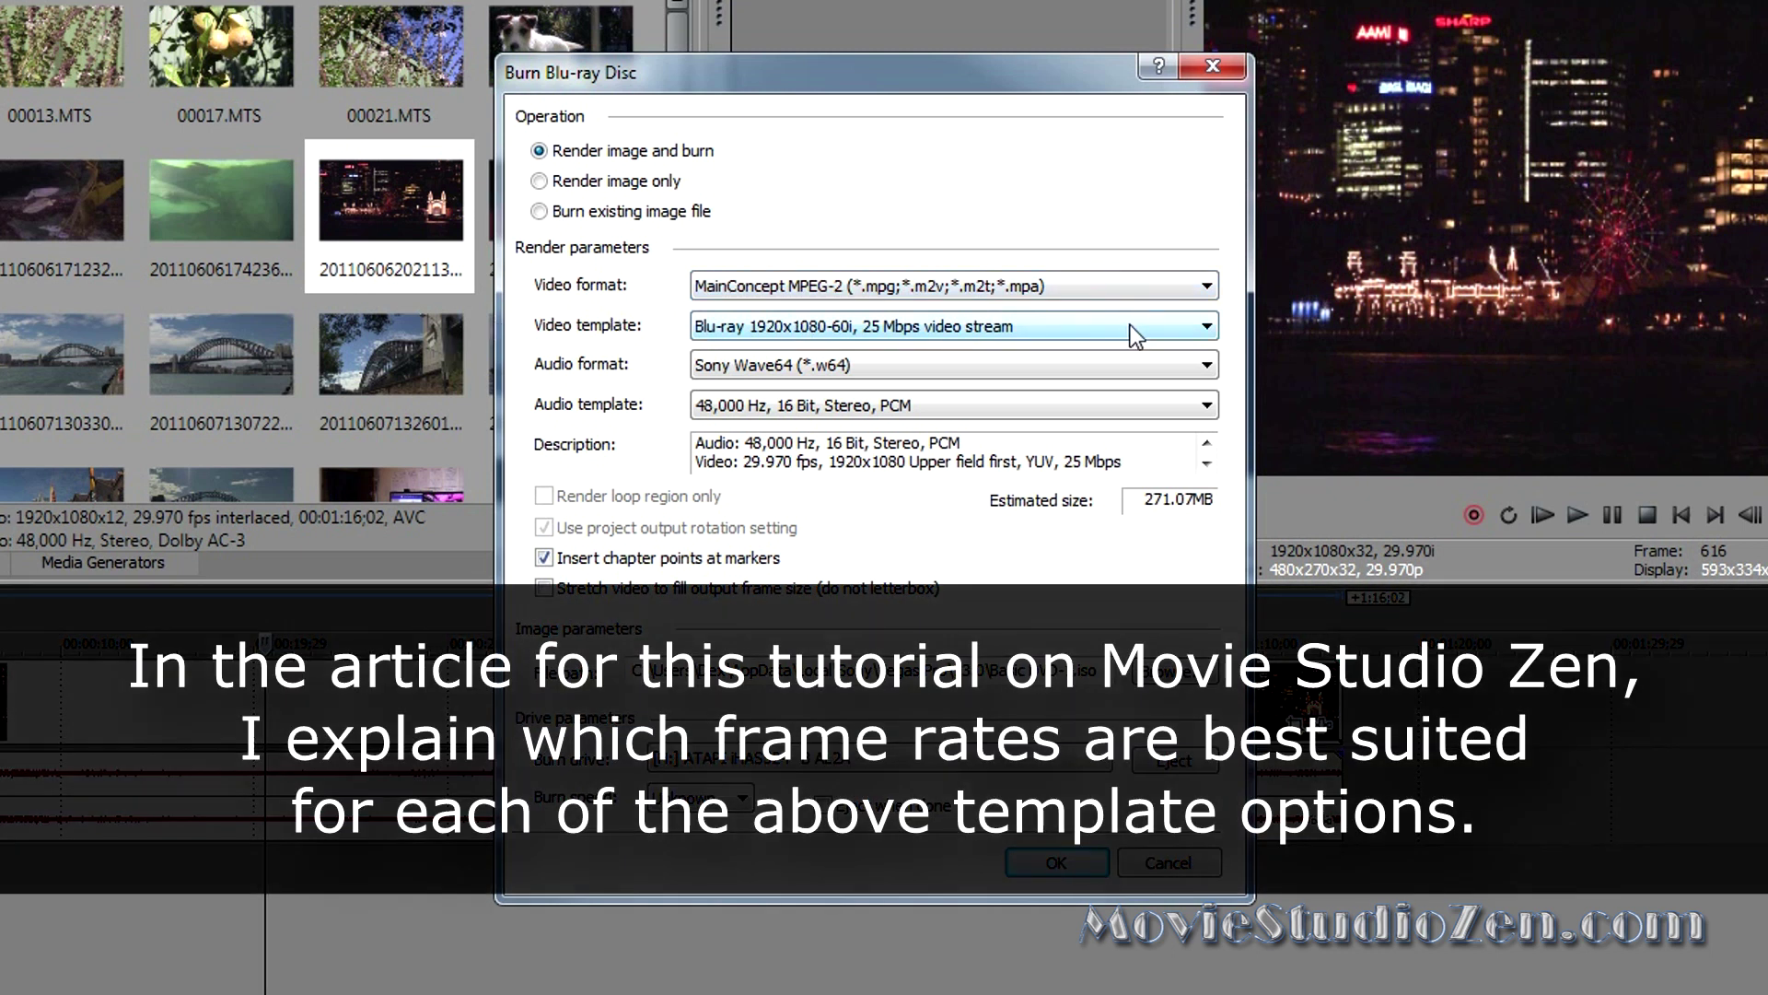
Step: Keep the Blu-ray 1920x1080-60i, 25 Mbps video template and move the dialog left
{"action": "left_click", "coordinate": [1132, 331]}
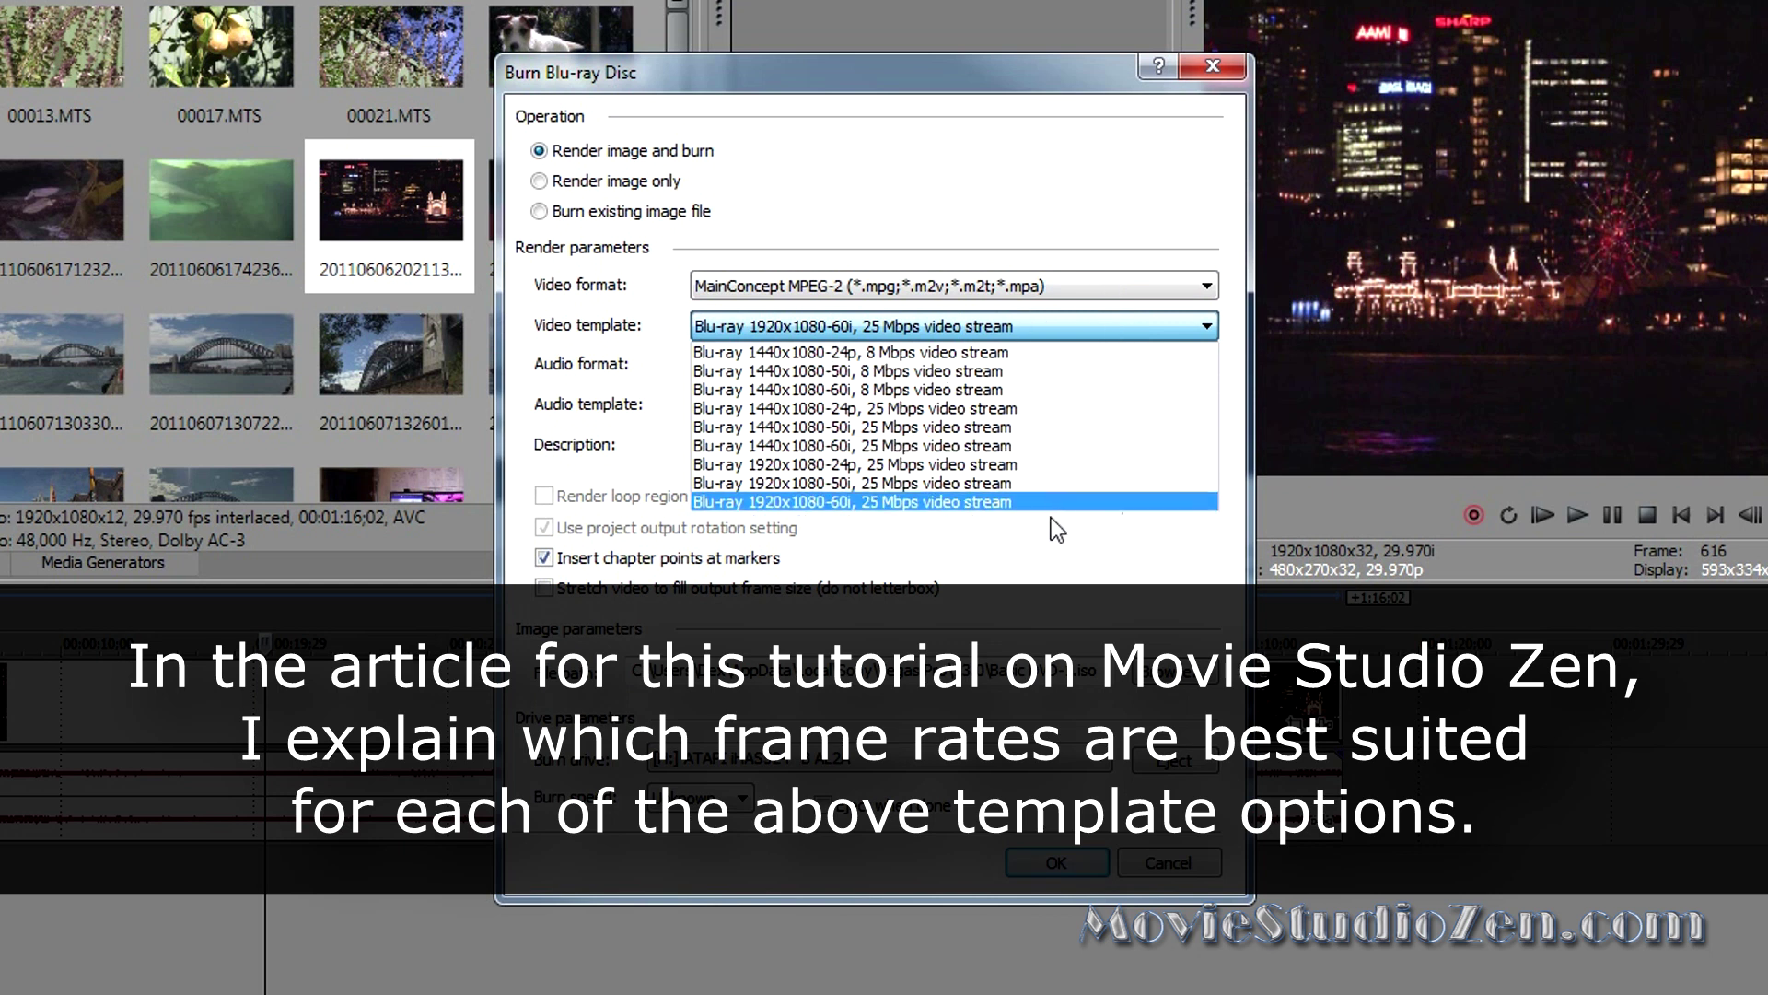
{"action": "left_click", "coordinate": [1085, 80]}
{"action": "left_click_drag", "start_coordinate": [985, 68], "coordinate": [717, 74]}
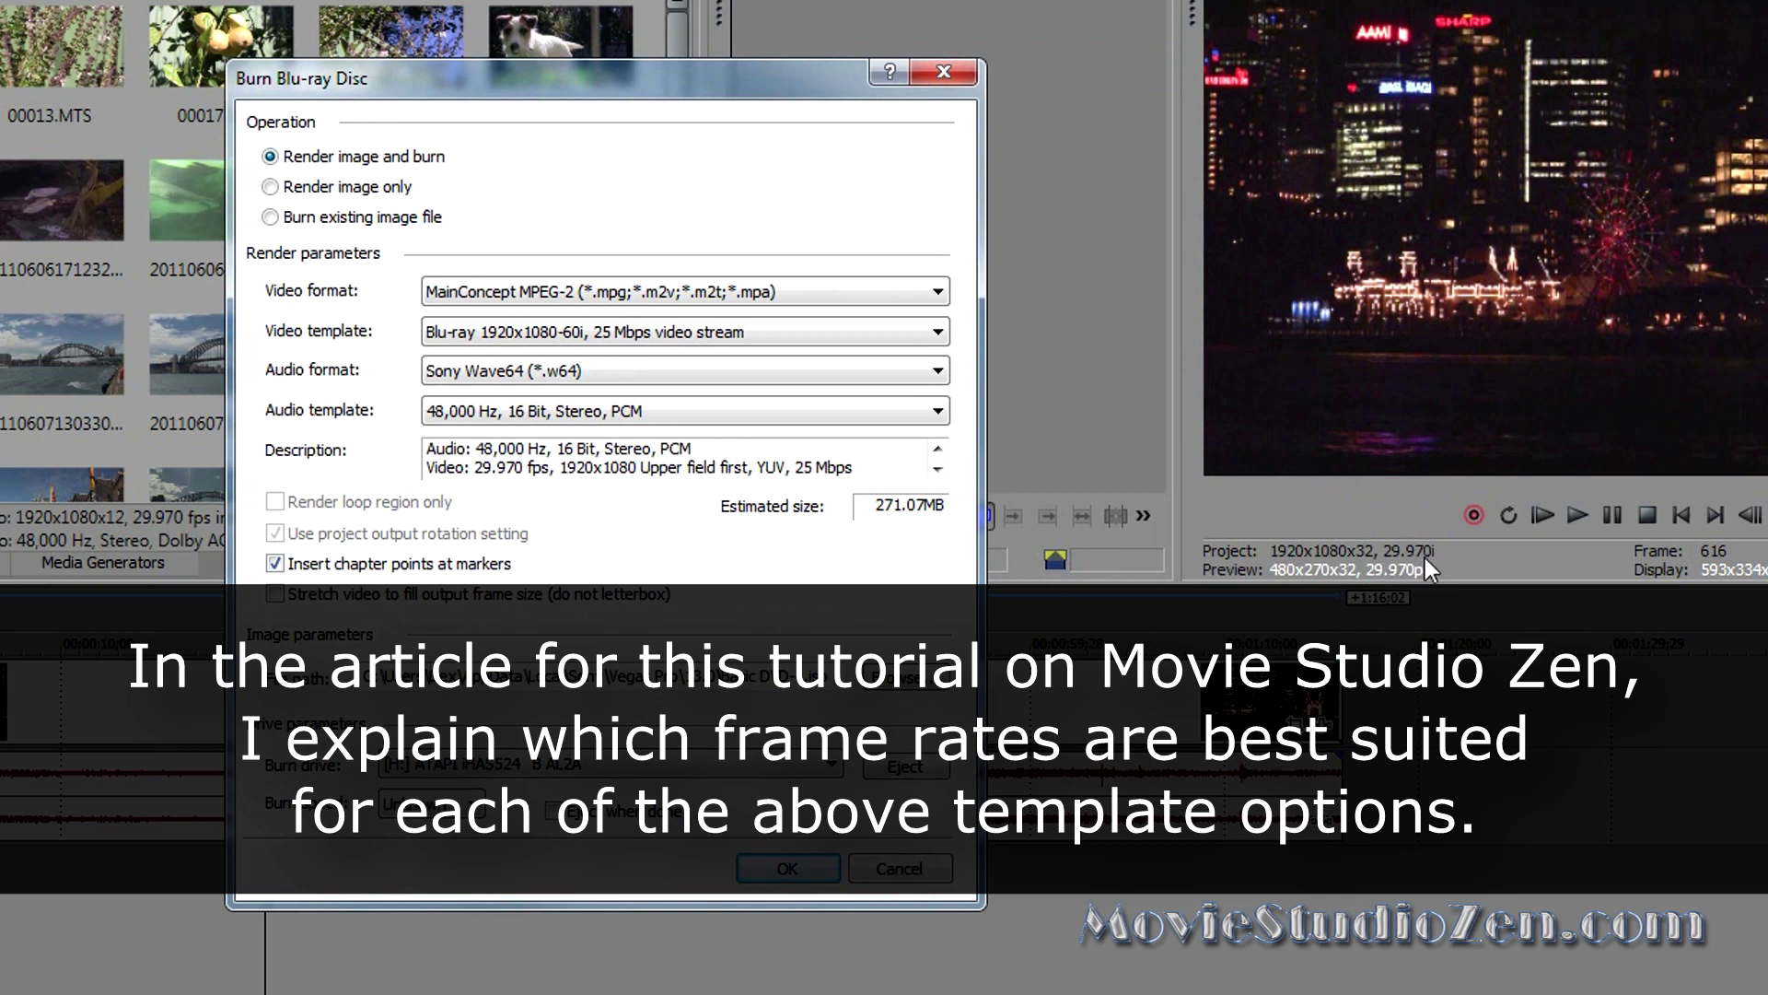
{"action": "left_click", "coordinate": [809, 335]}
{"action": "left_click", "coordinate": [647, 508]}
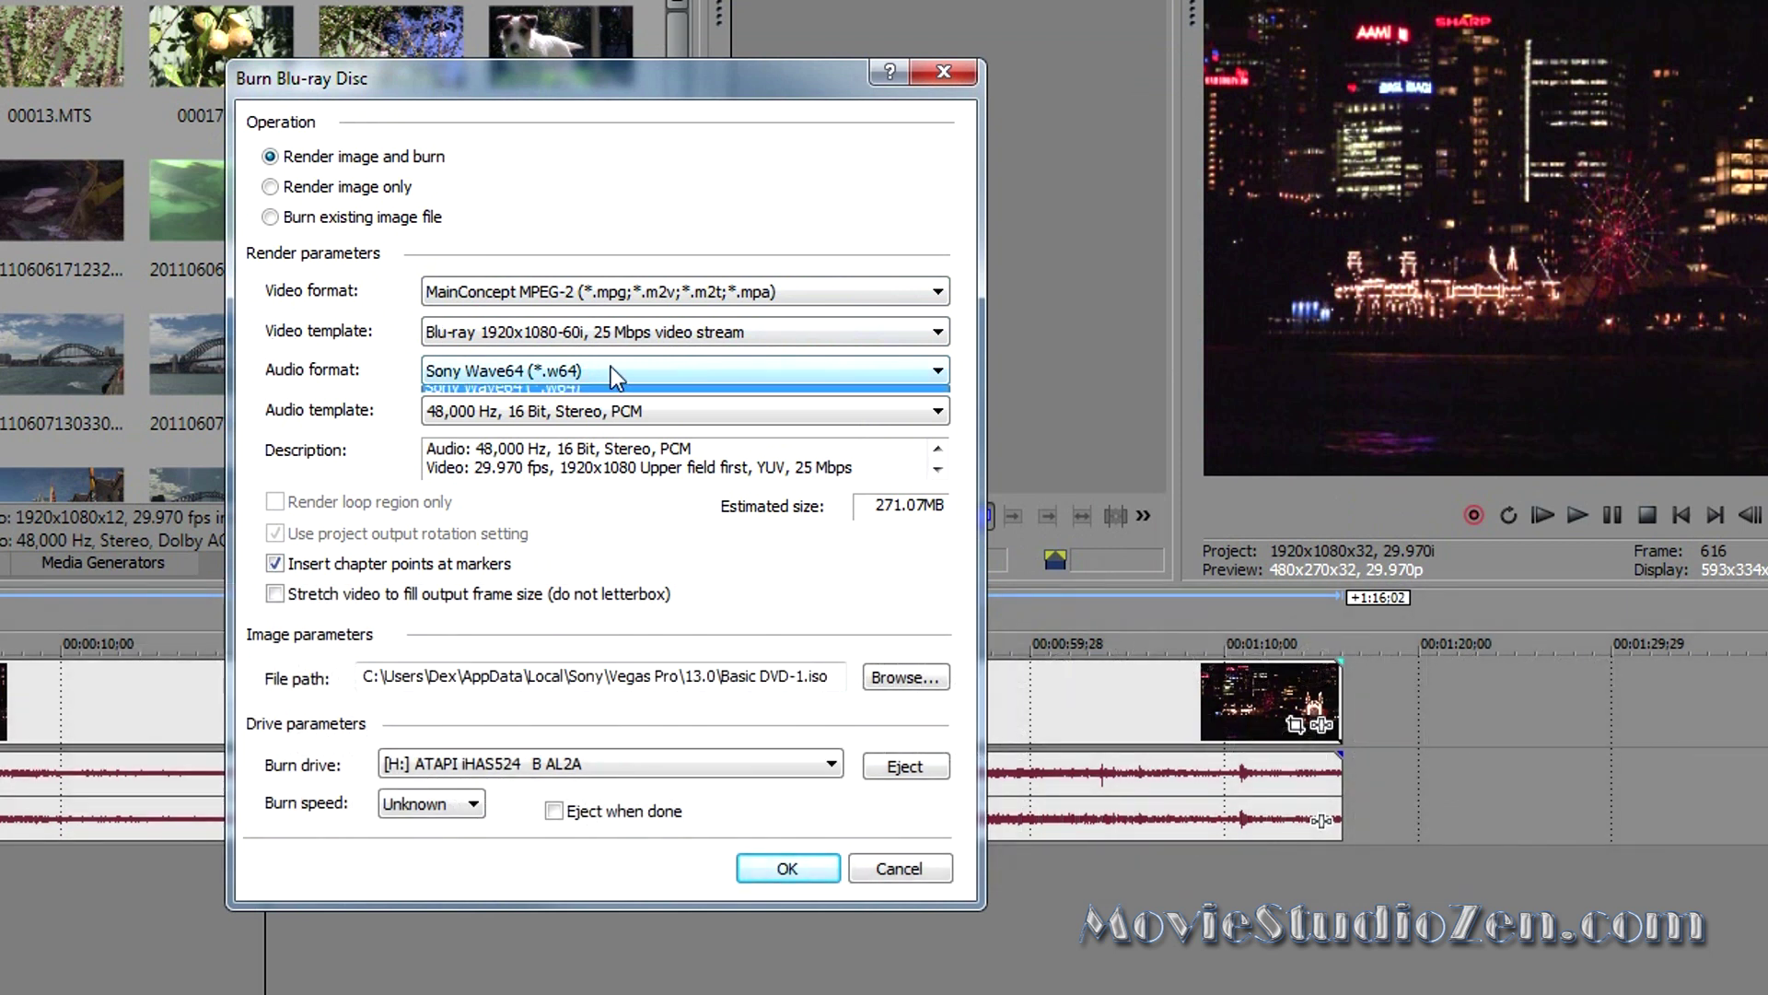
Step: Keep Sony Wave64 audio at 48,000 Hz, 16 Bit, Stereo, PCM and uncheck Insert chapter points at markers
{"action": "left_click", "coordinate": [611, 369]}
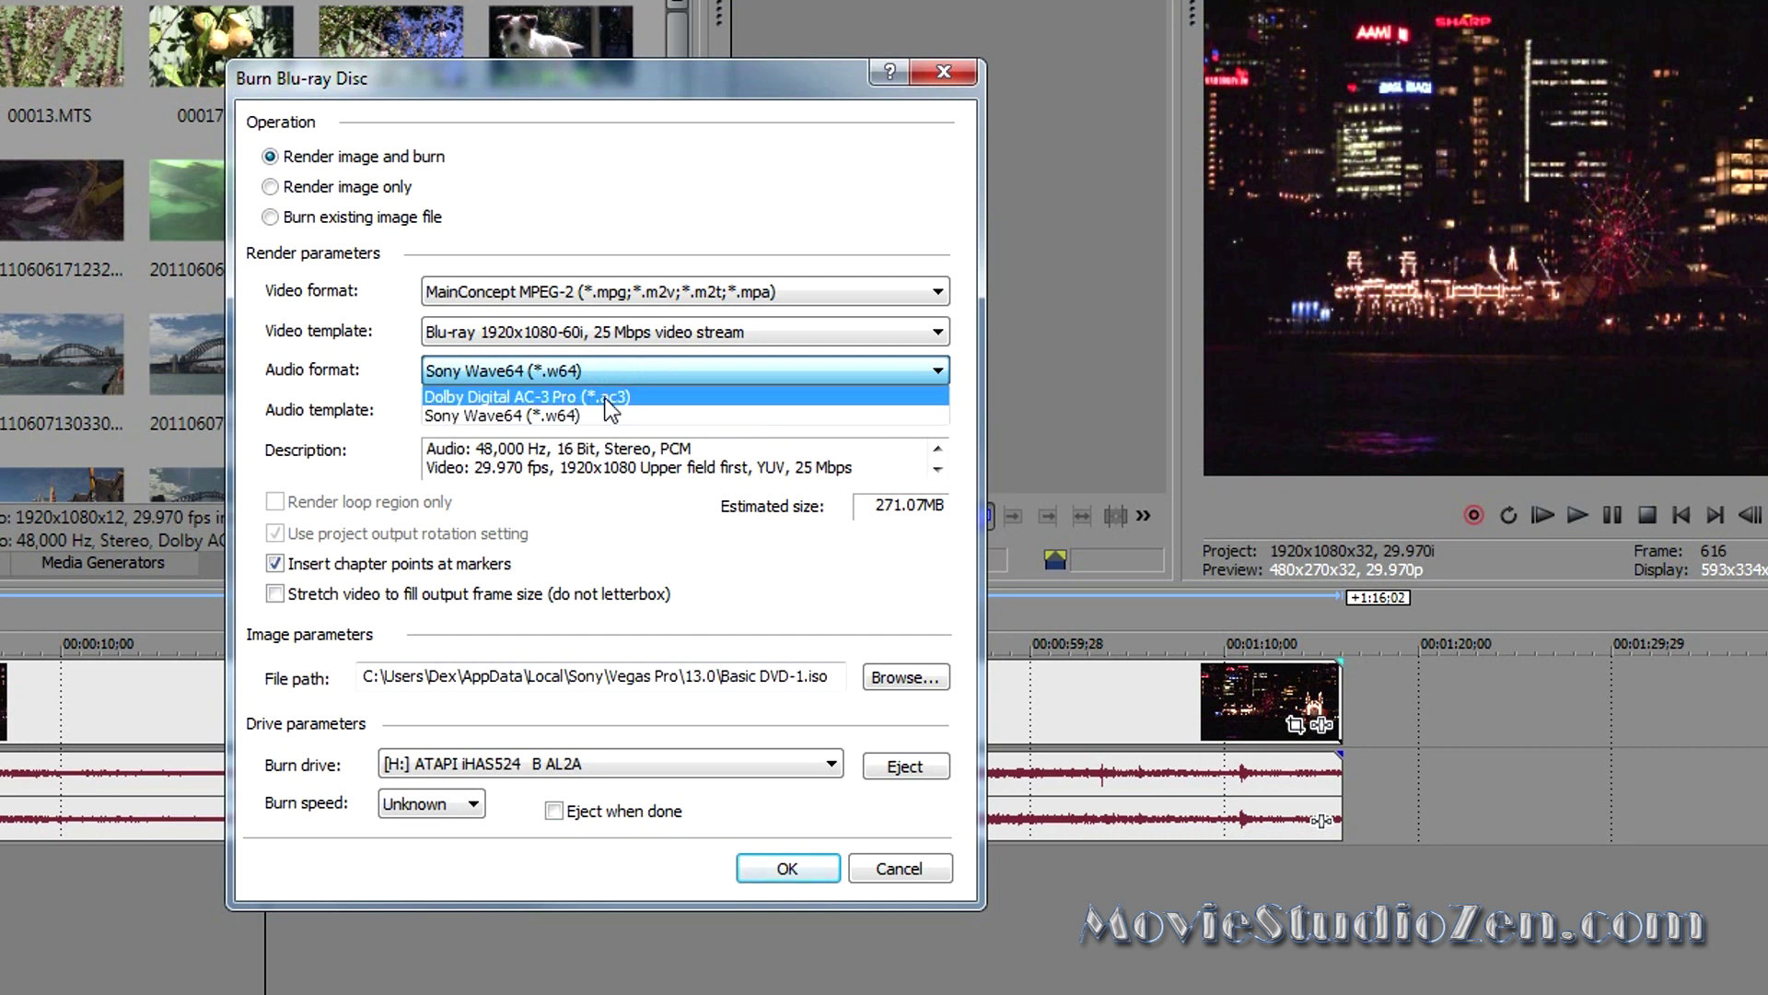
{"action": "left_click", "coordinate": [554, 419]}
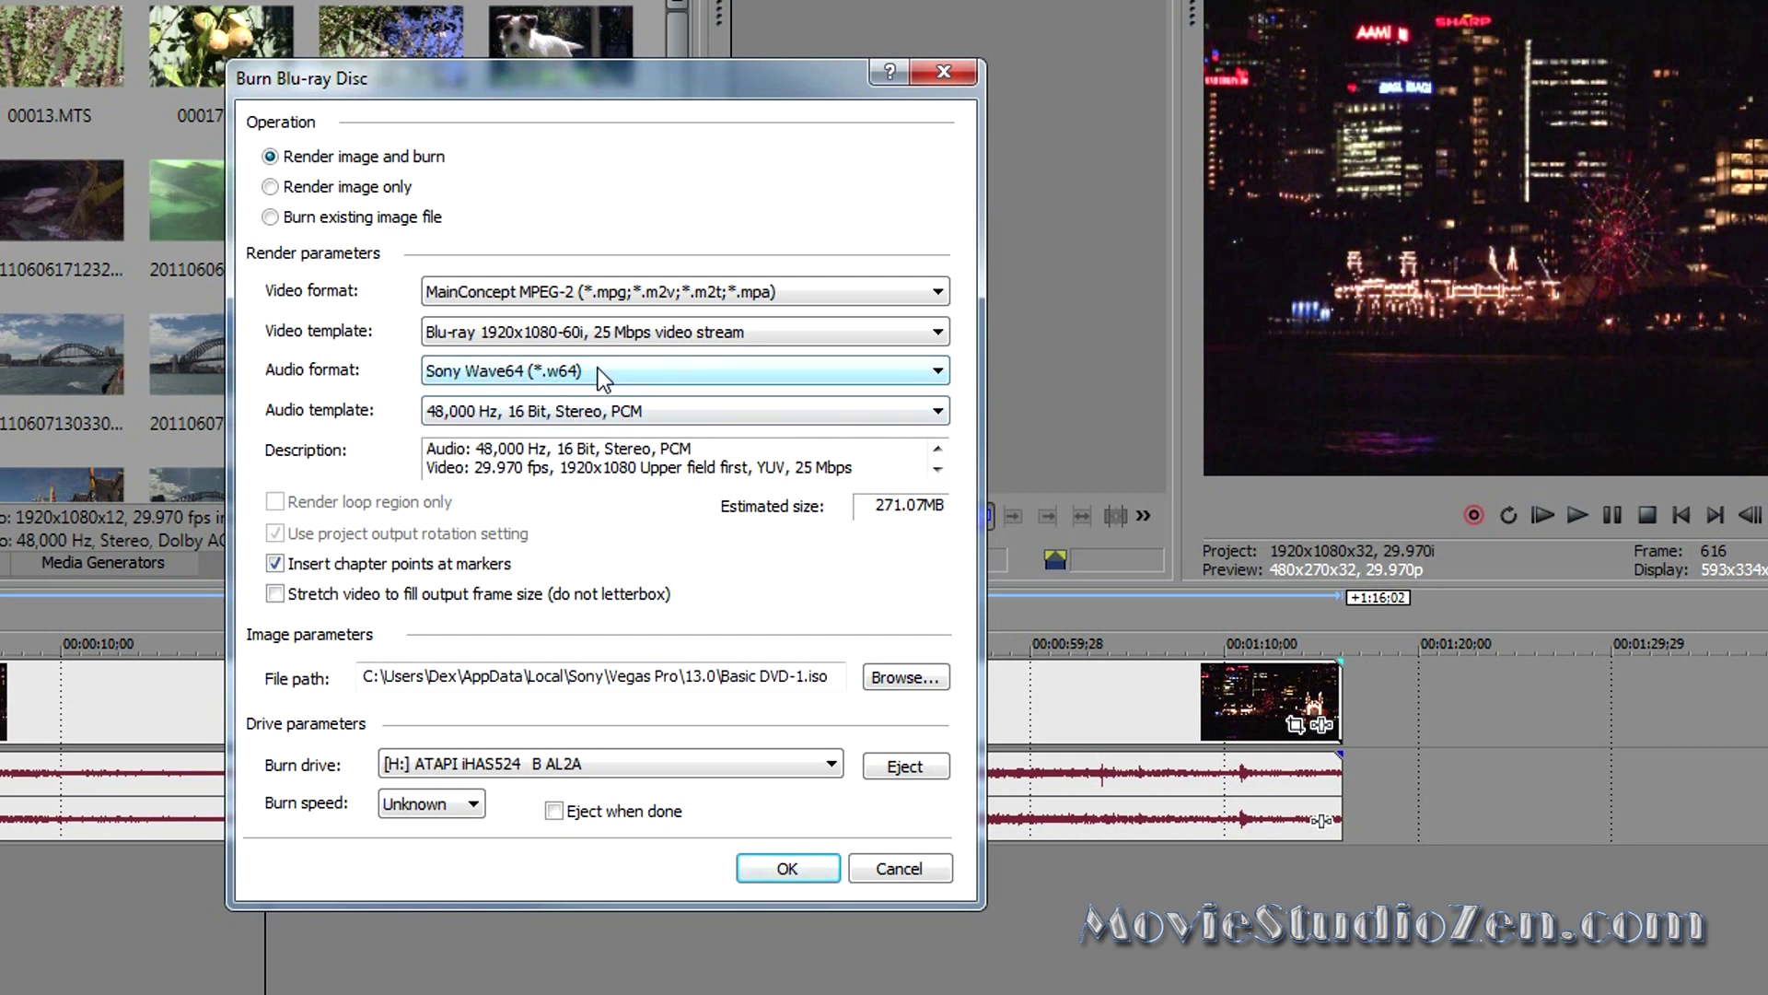
{"action": "left_click", "coordinate": [665, 414]}
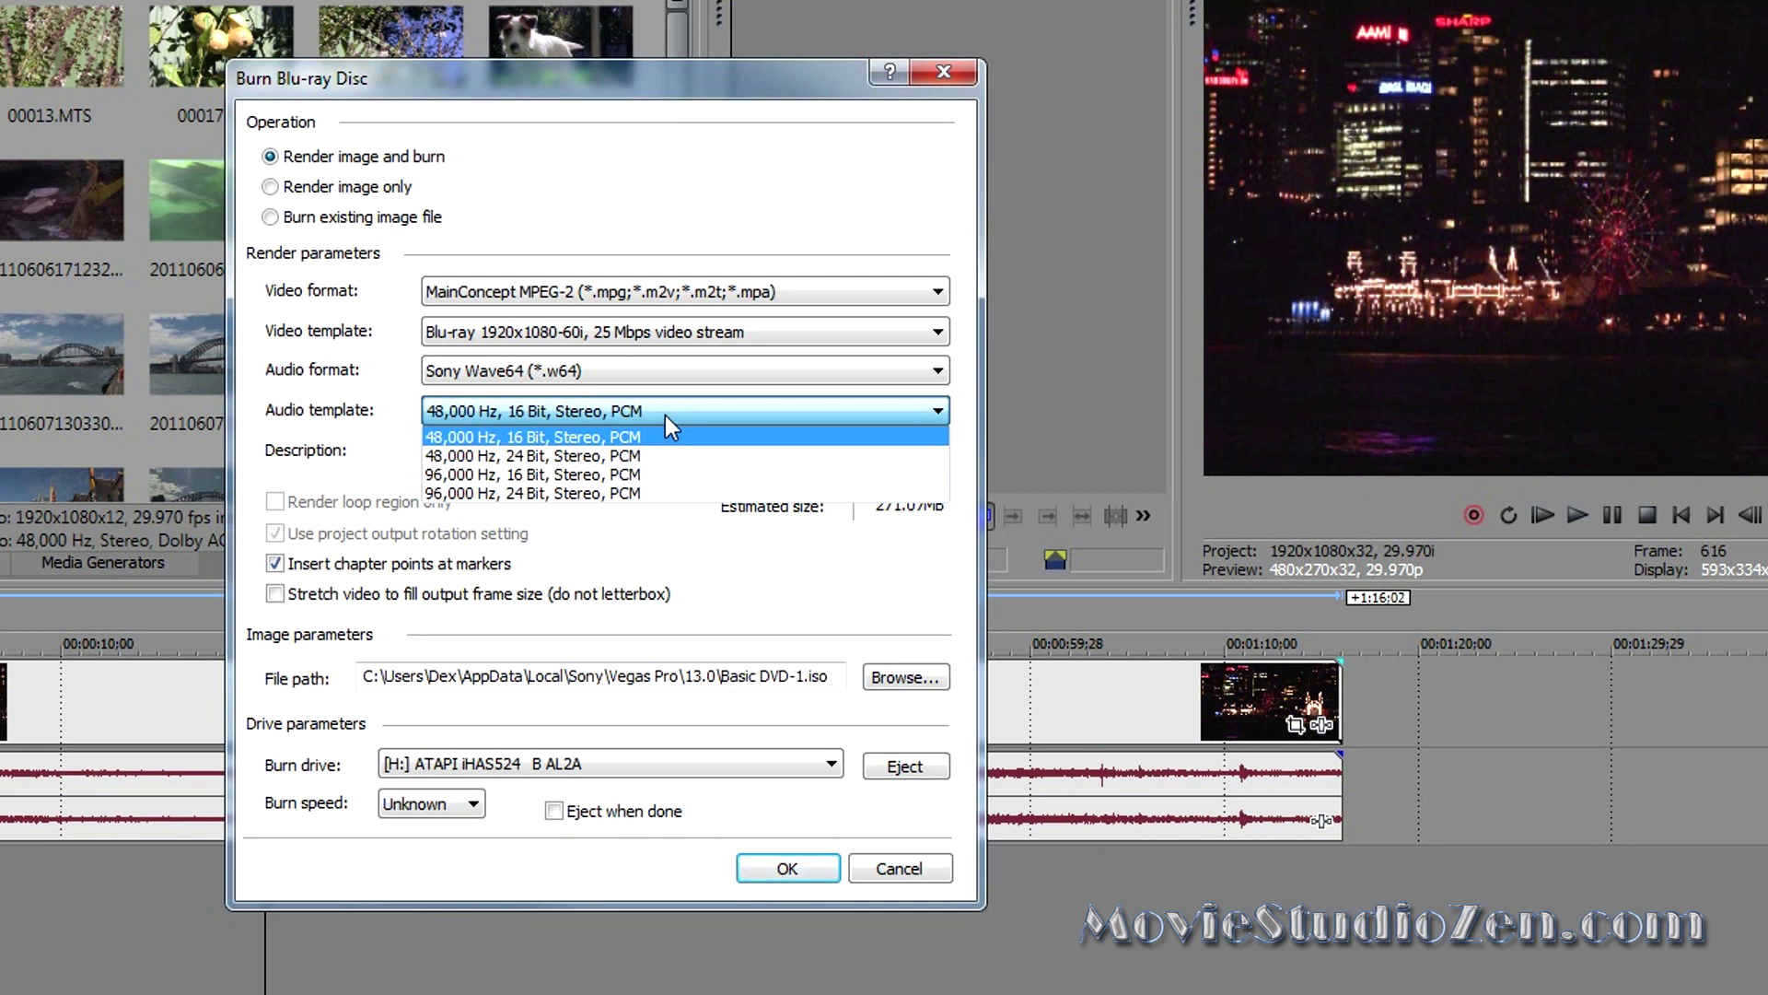
{"action": "left_click", "coordinate": [661, 411]}
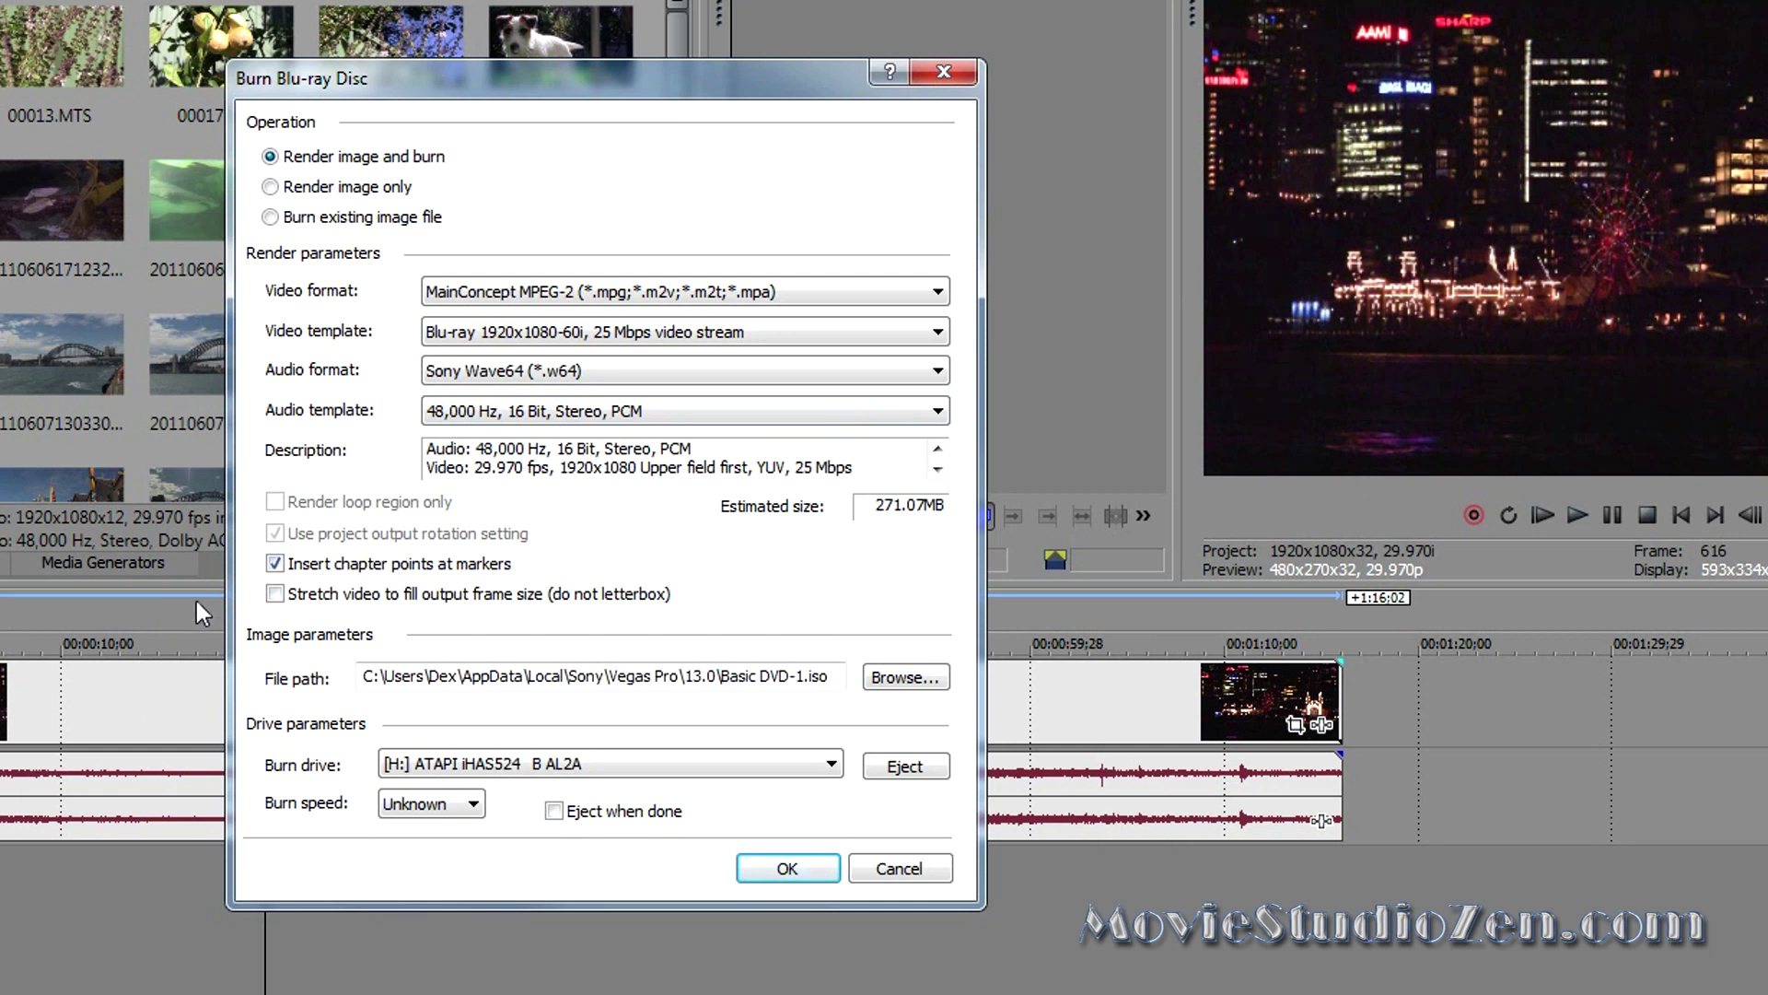
{"action": "left_click", "coordinate": [277, 562]}
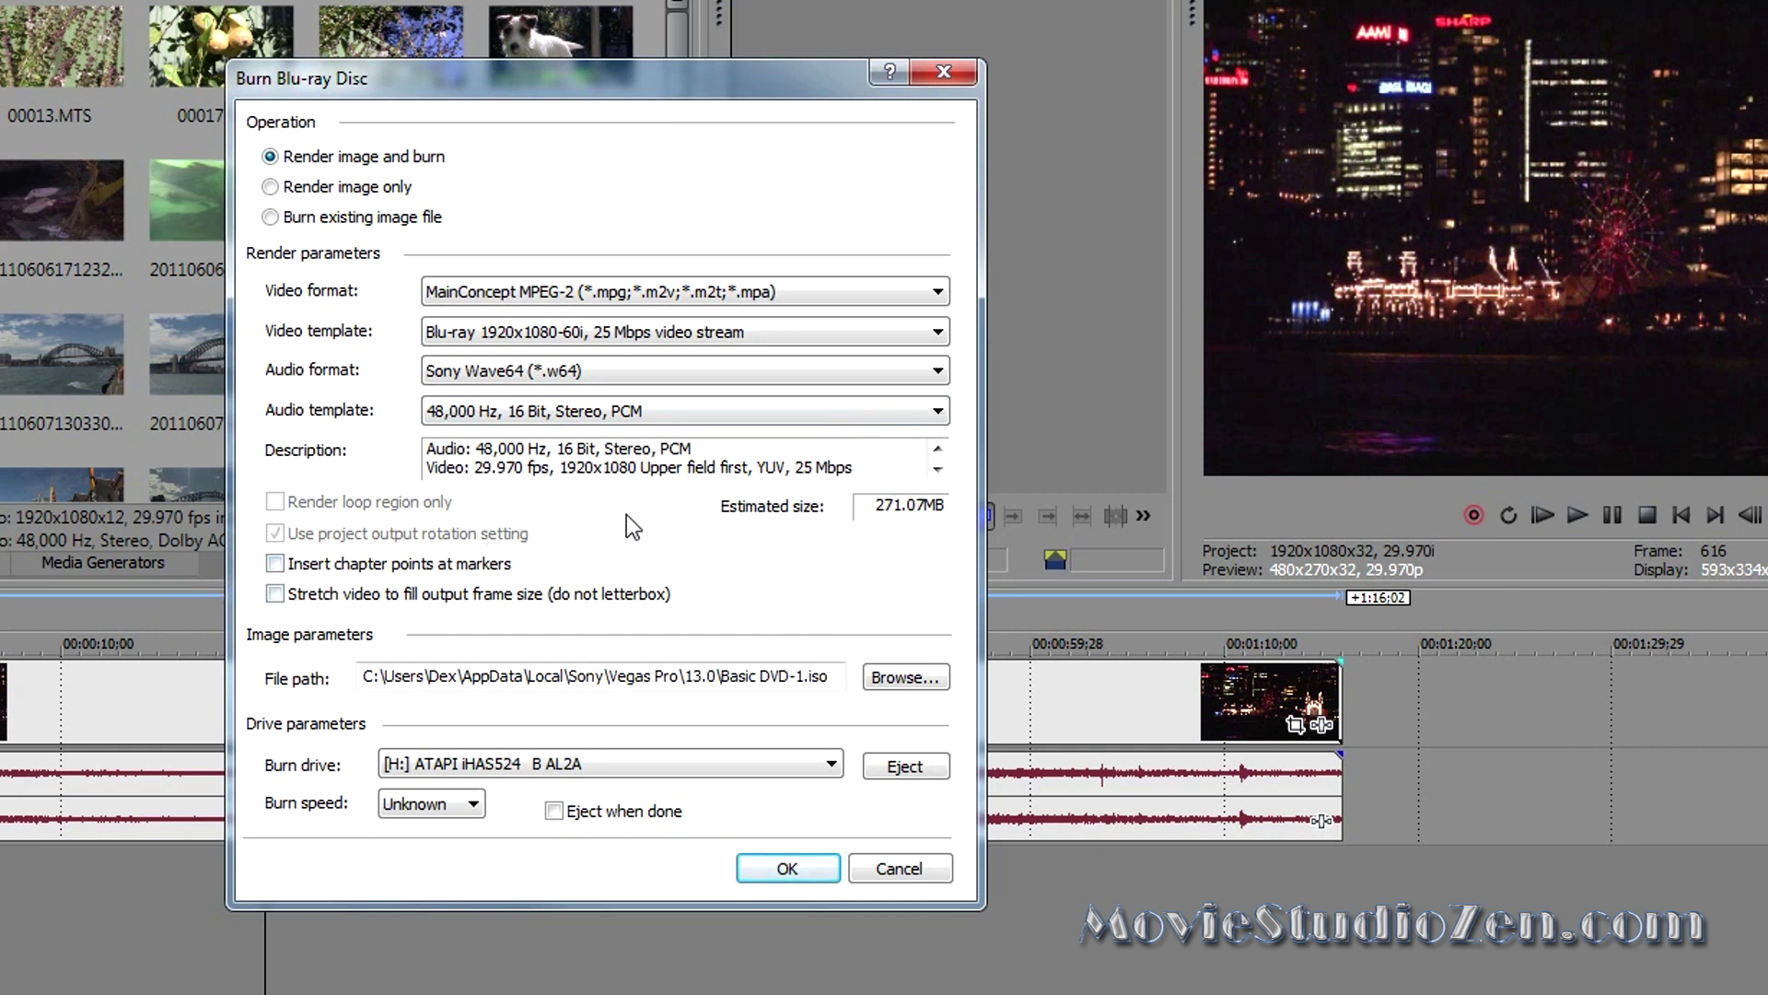